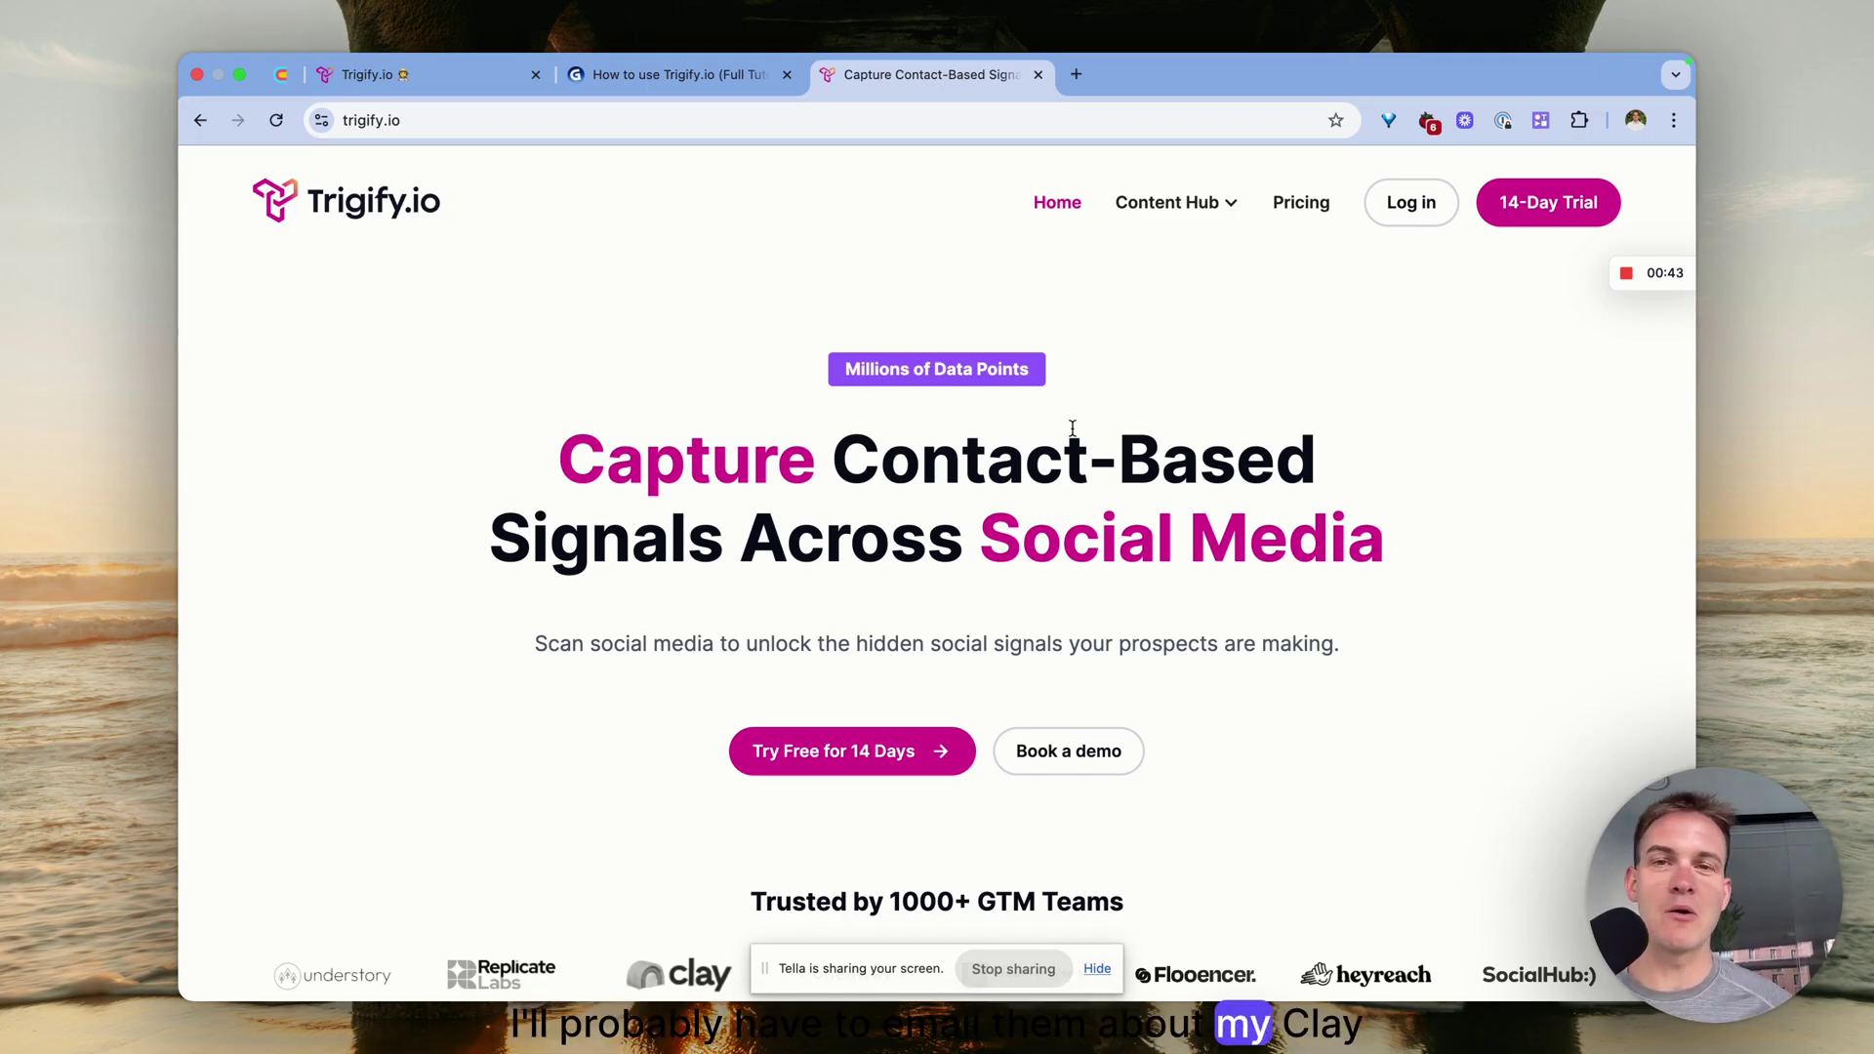
# Open the 'How to use Trigify.io' presentation and advance past its title slide
pyautogui.click(622, 84)
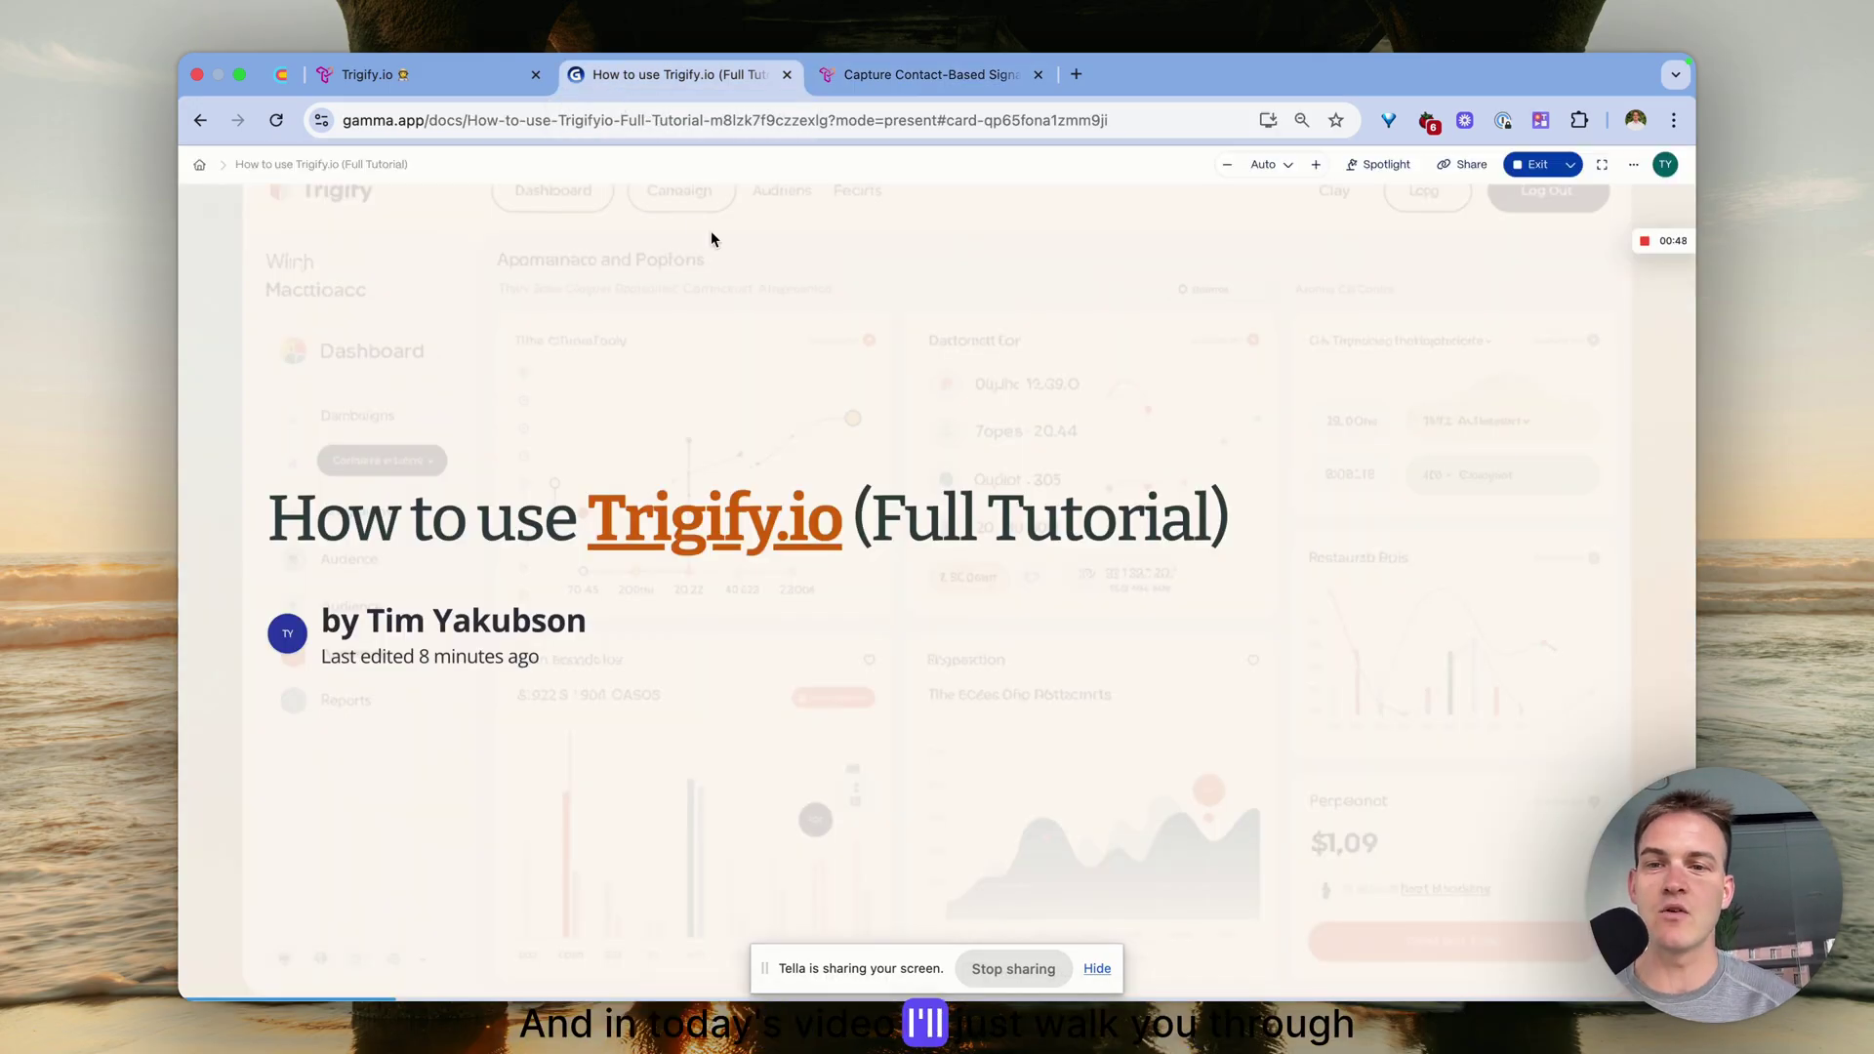
pyautogui.press('Right')
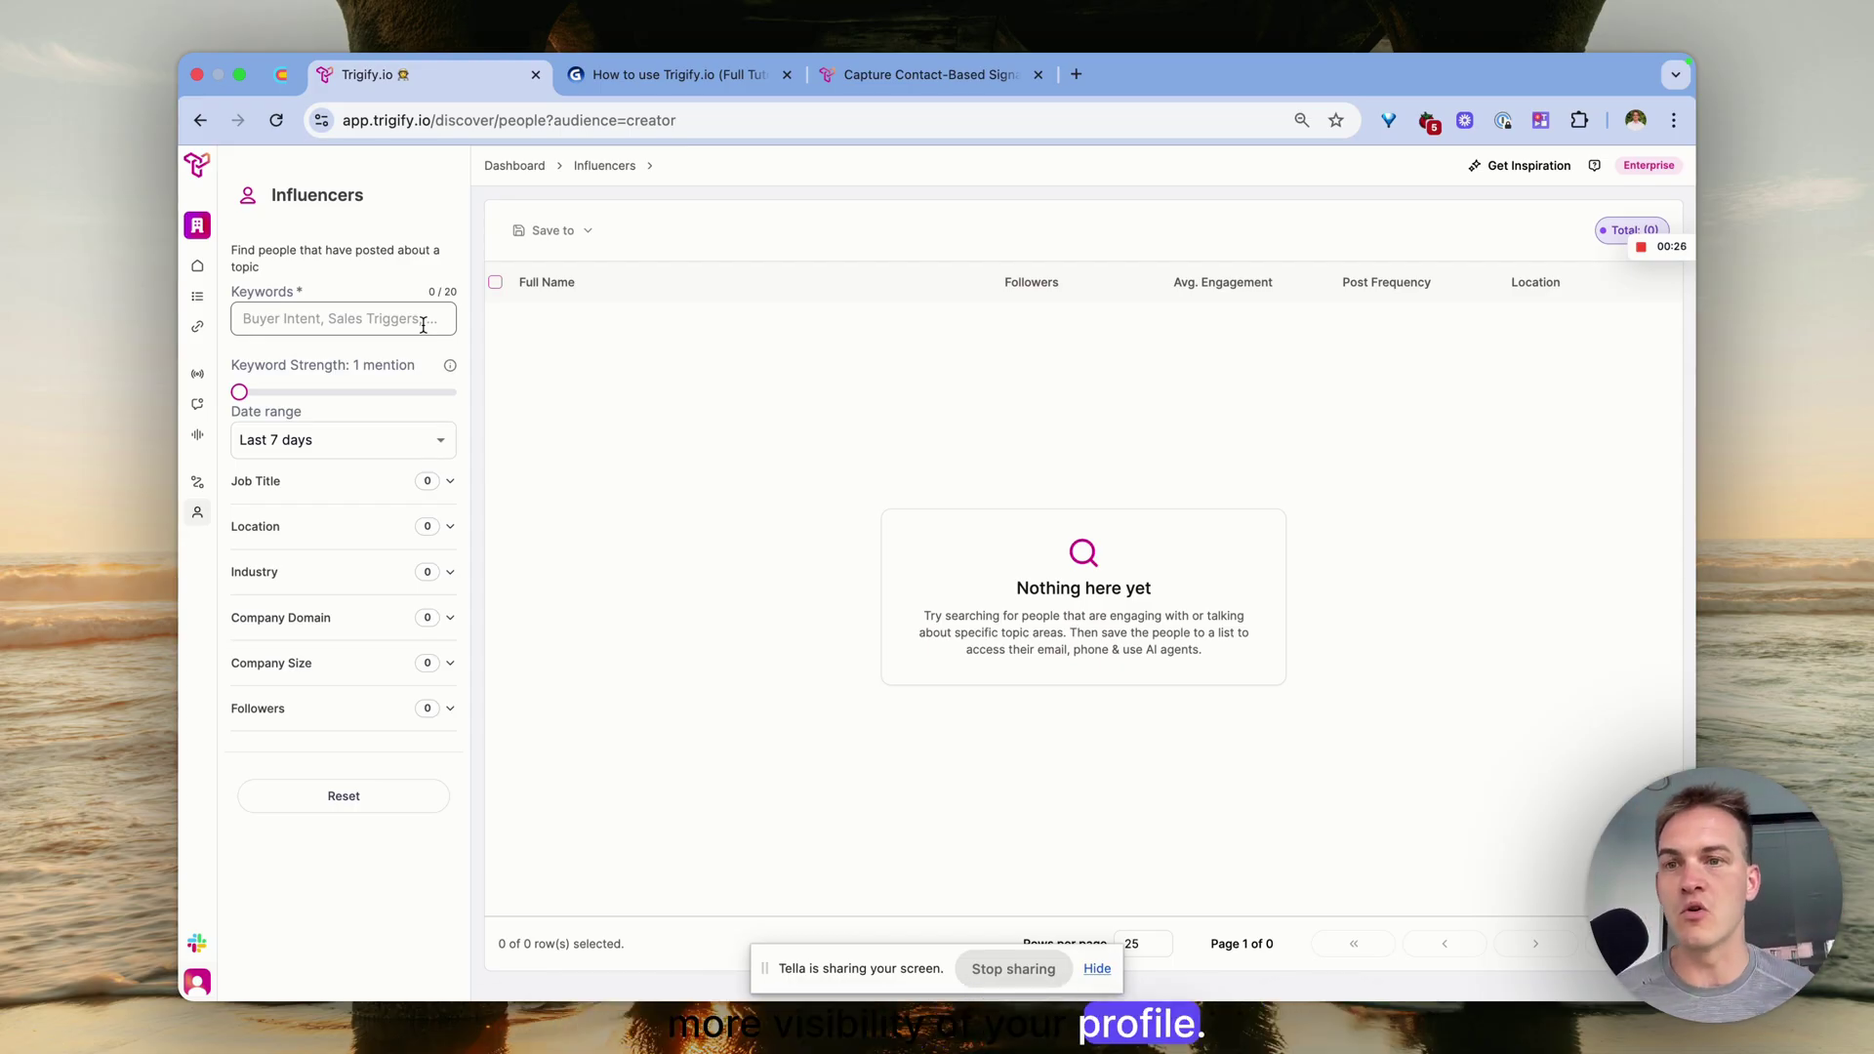
# Search influencers for keyword ABM with 3-mention keyword strength over the last 30 days
pyautogui.click(423, 325)
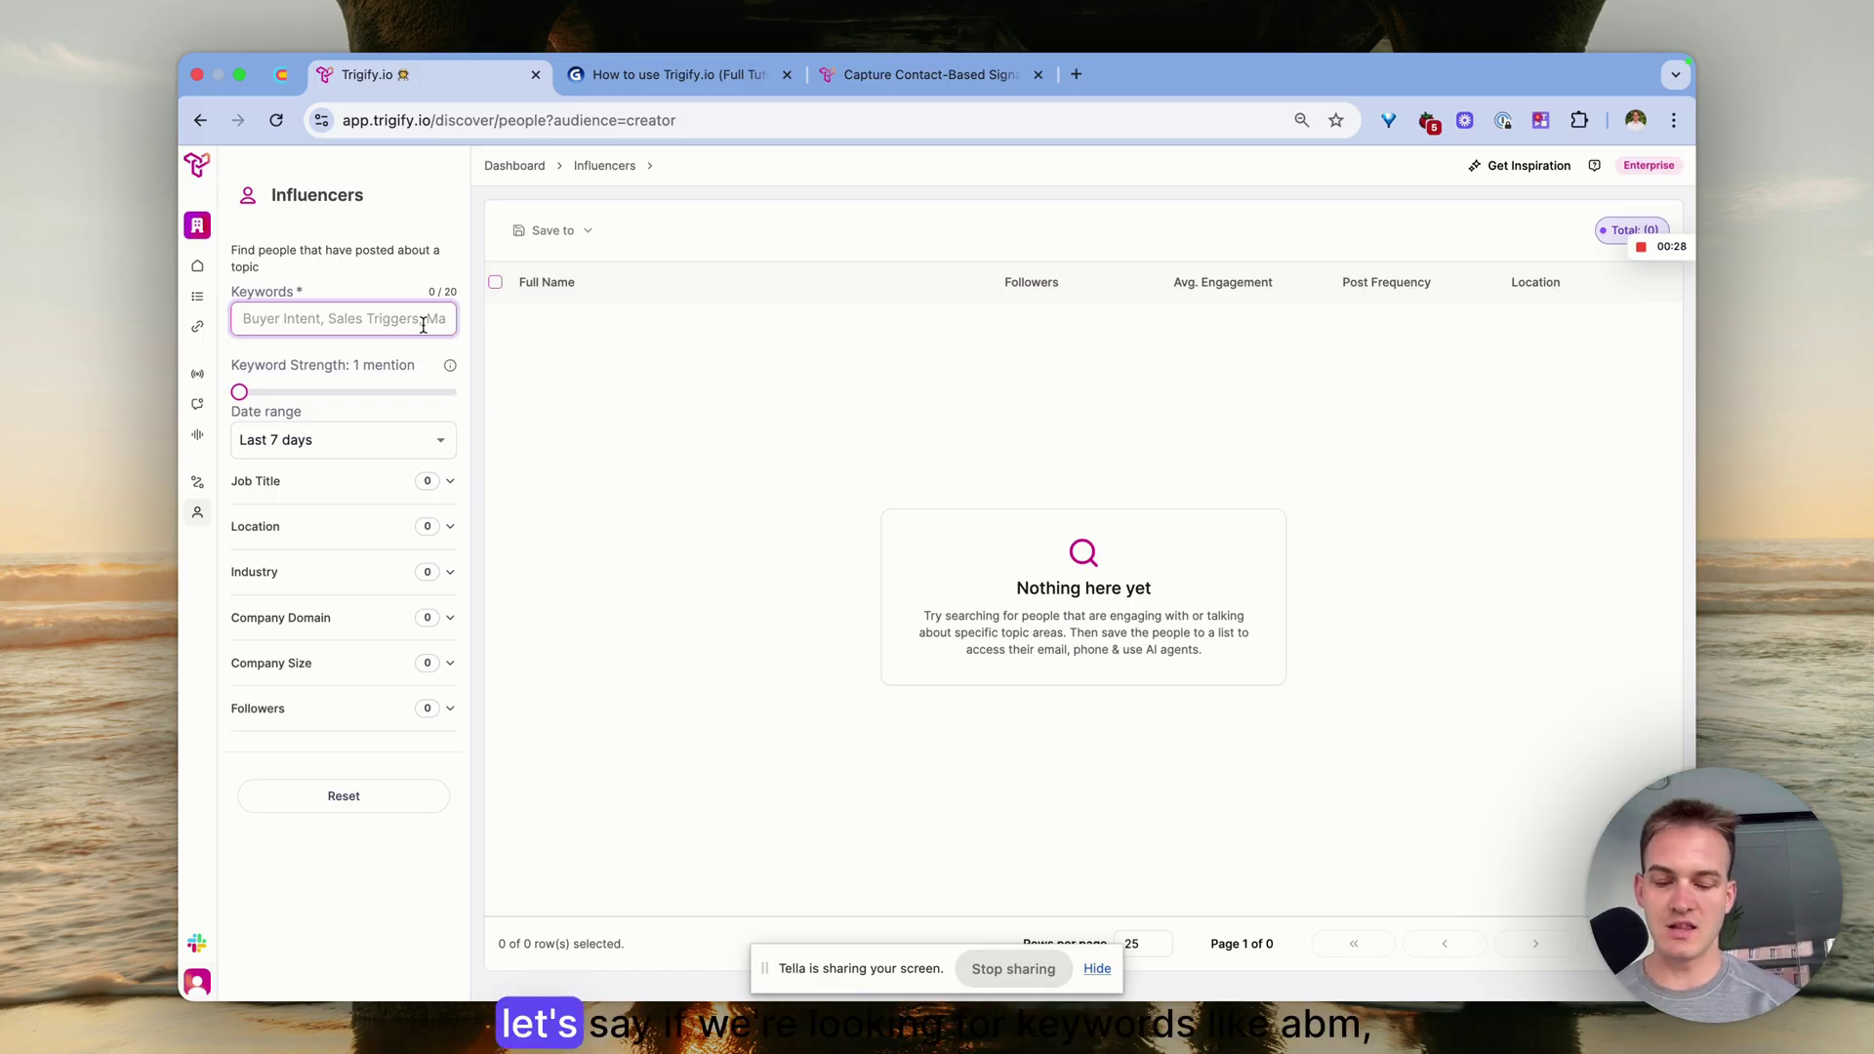
pyautogui.write('AB<')
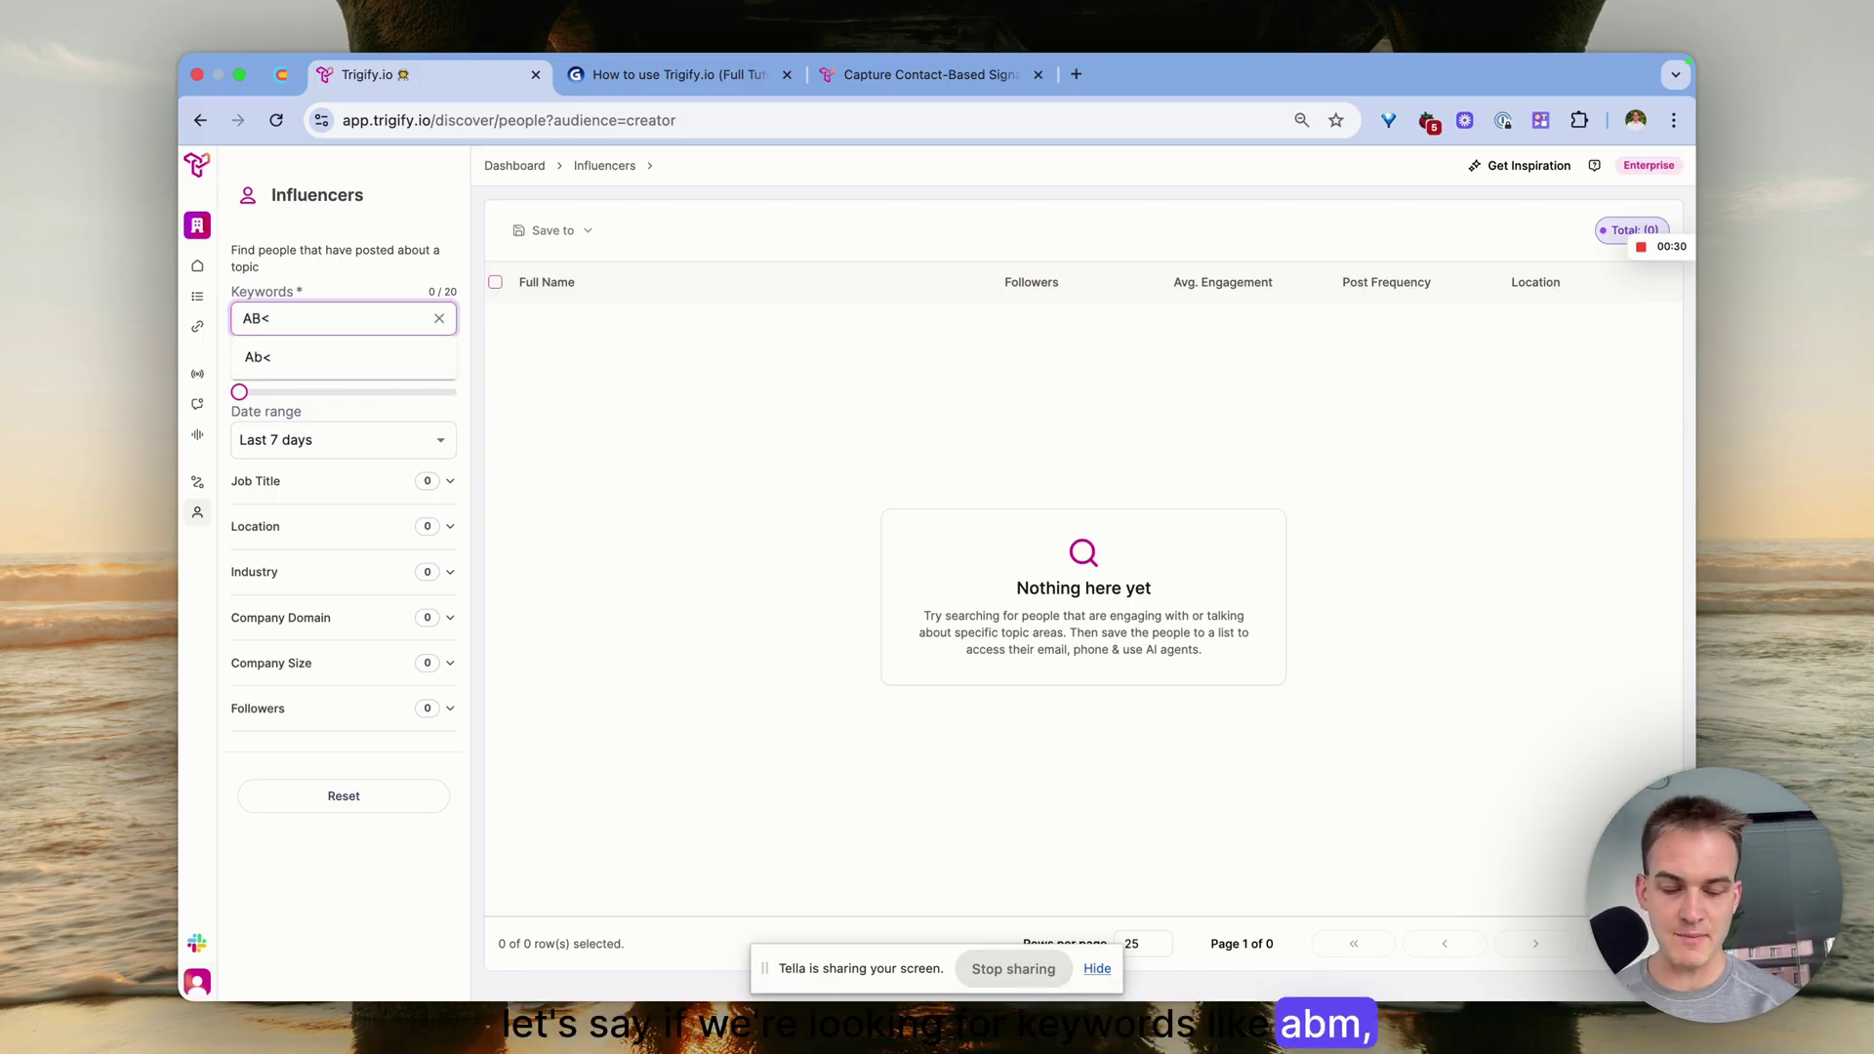
pyautogui.write('M')
pyautogui.press('Return')
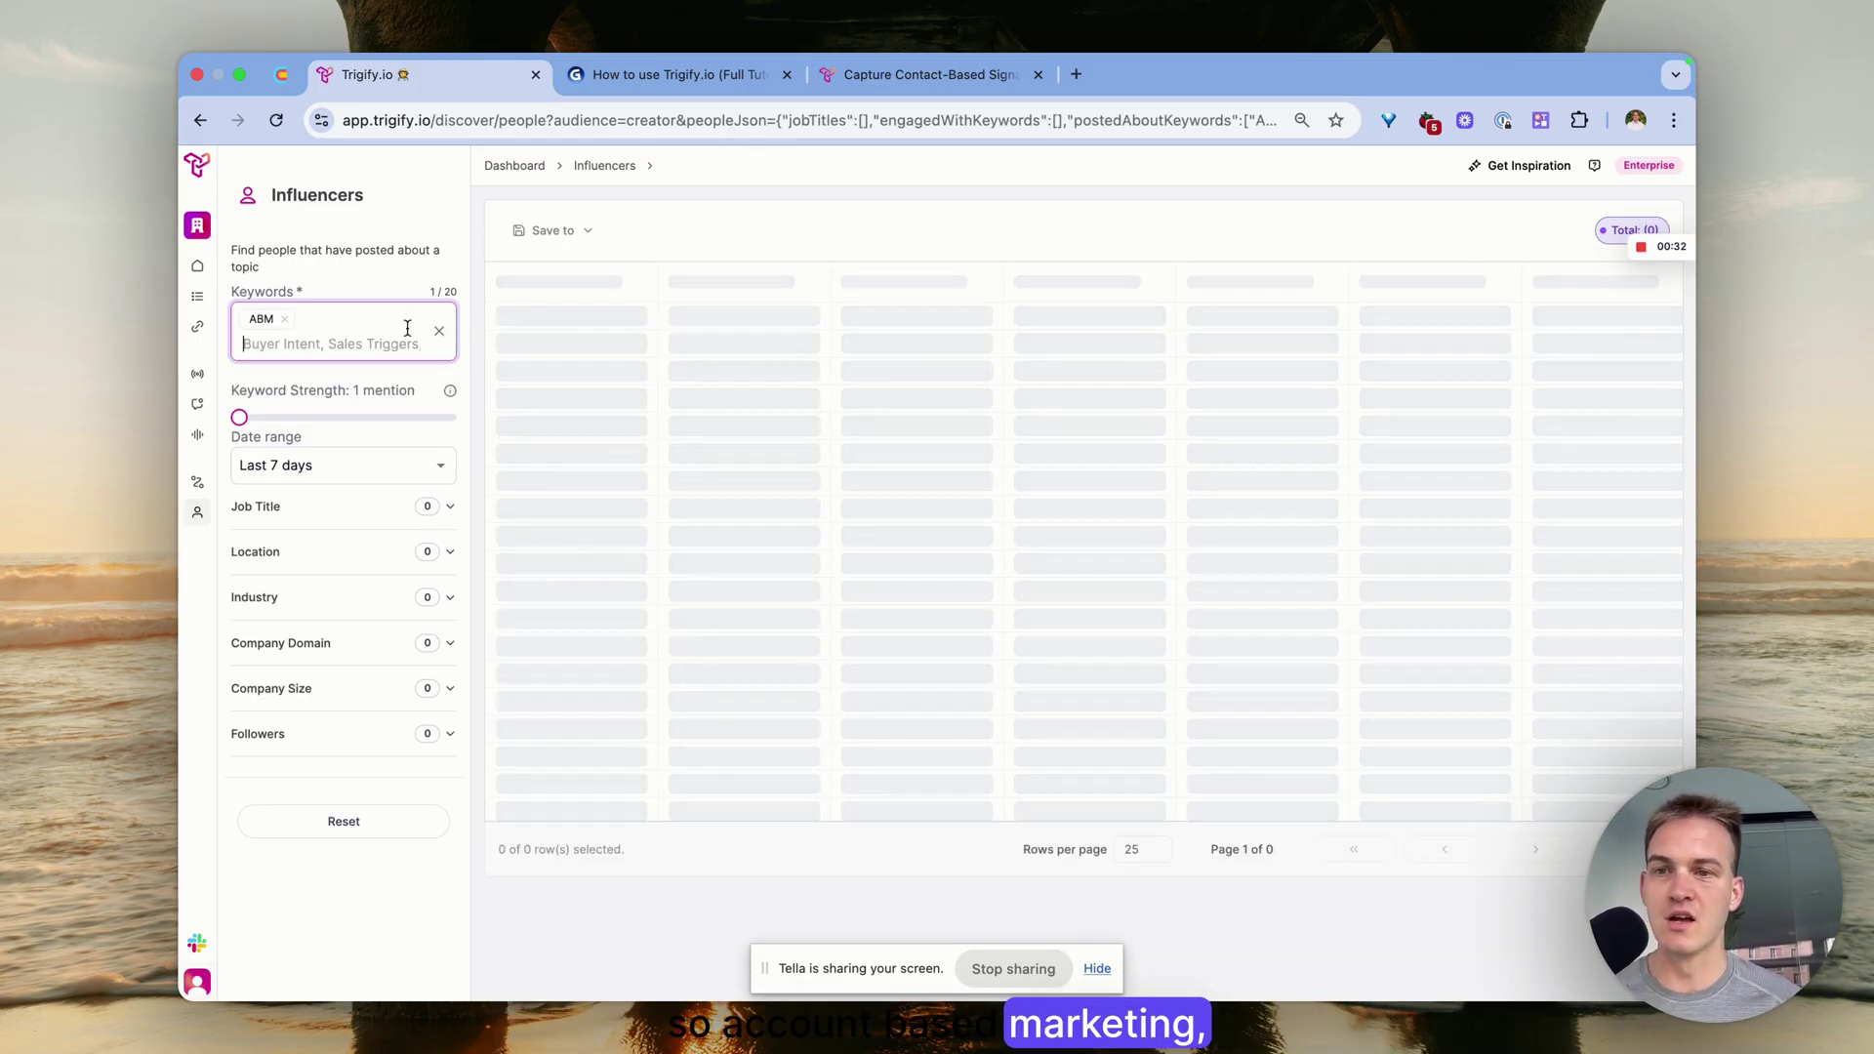
pyautogui.moveTo(239, 417); pyautogui.dragTo(287, 419)
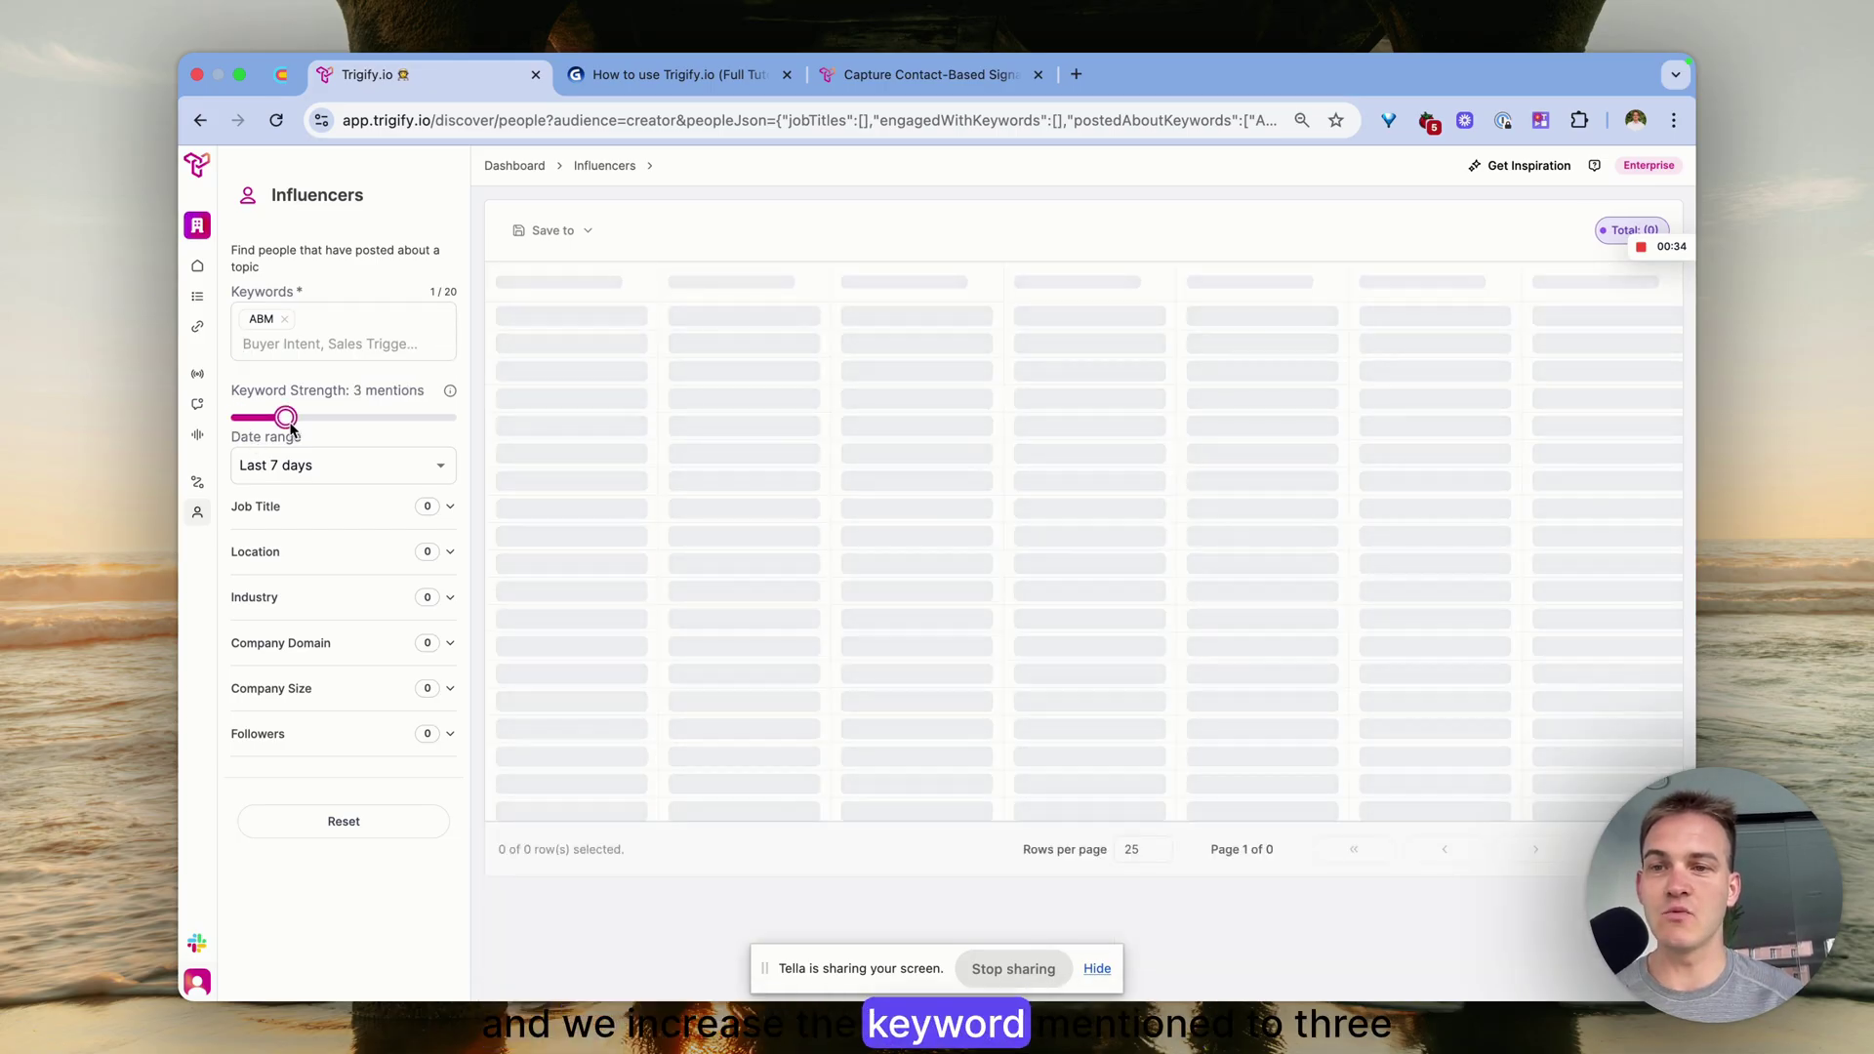
pyautogui.click(291, 465)
pyautogui.click(368, 602)
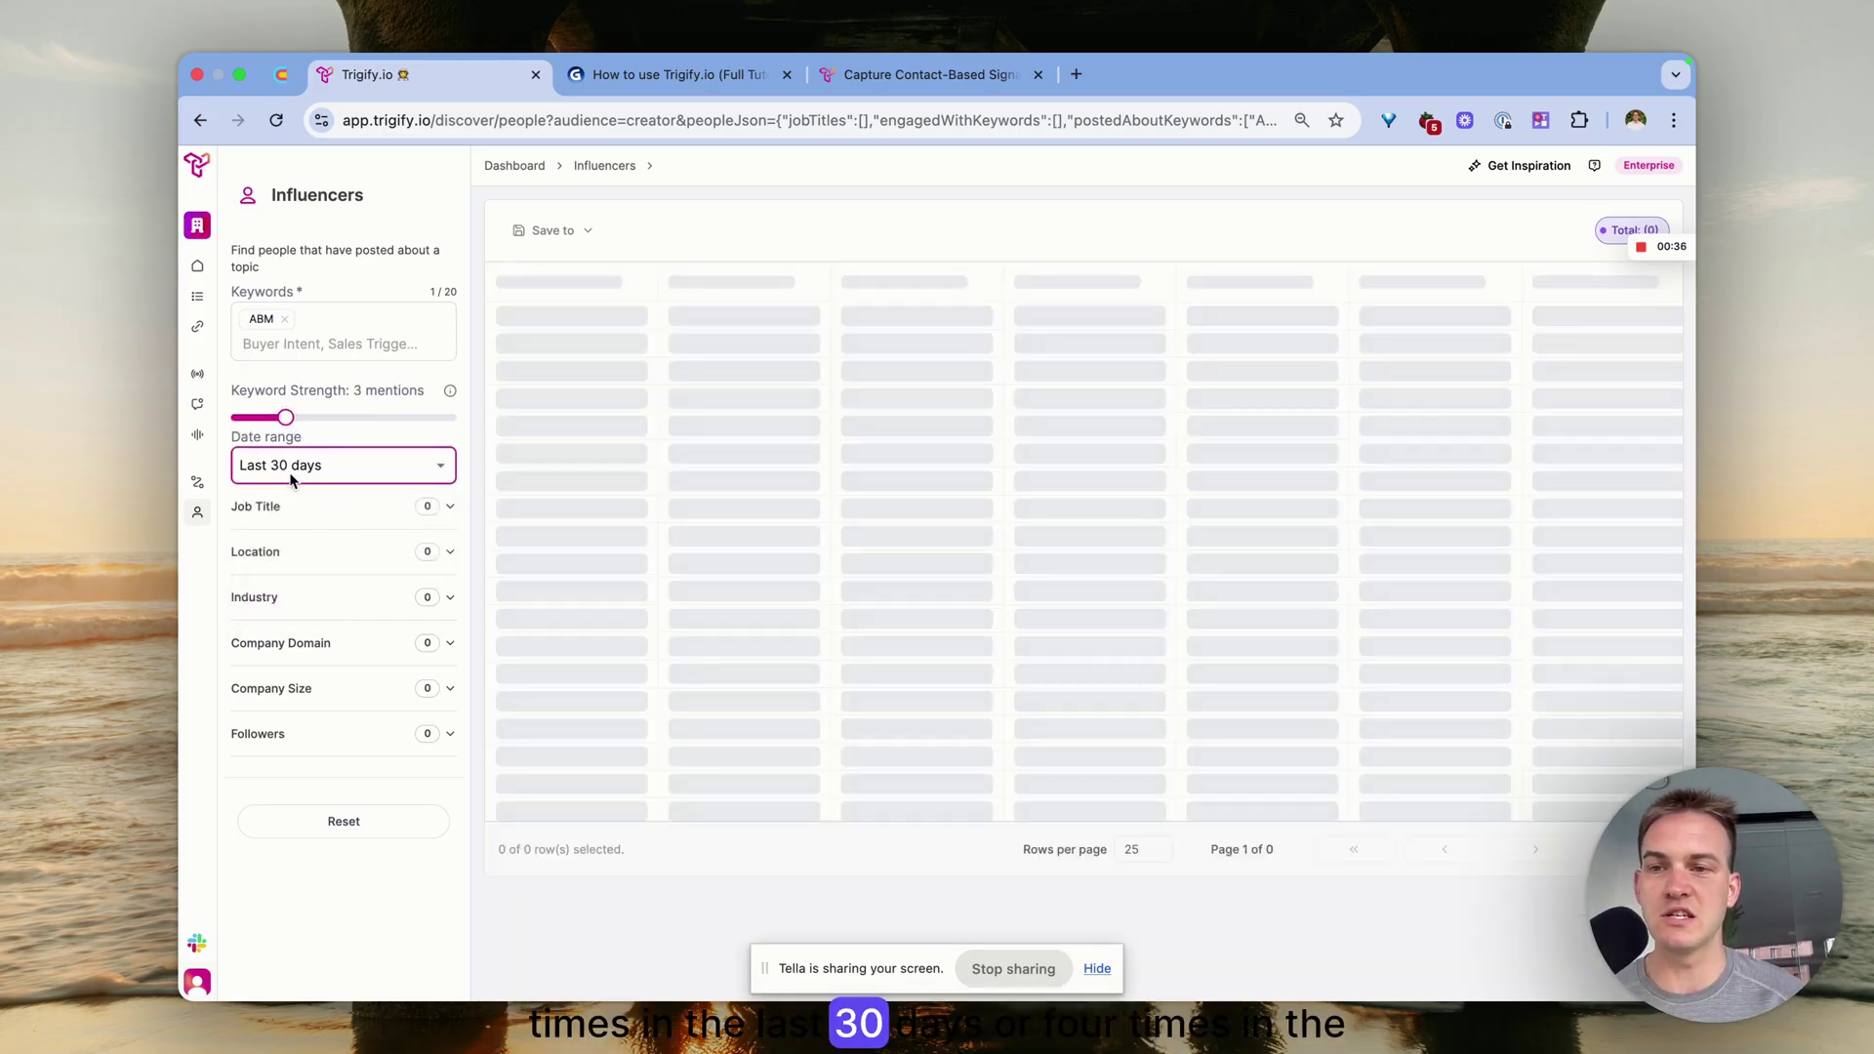
pyautogui.moveTo(285, 418); pyautogui.dragTo(308, 418)
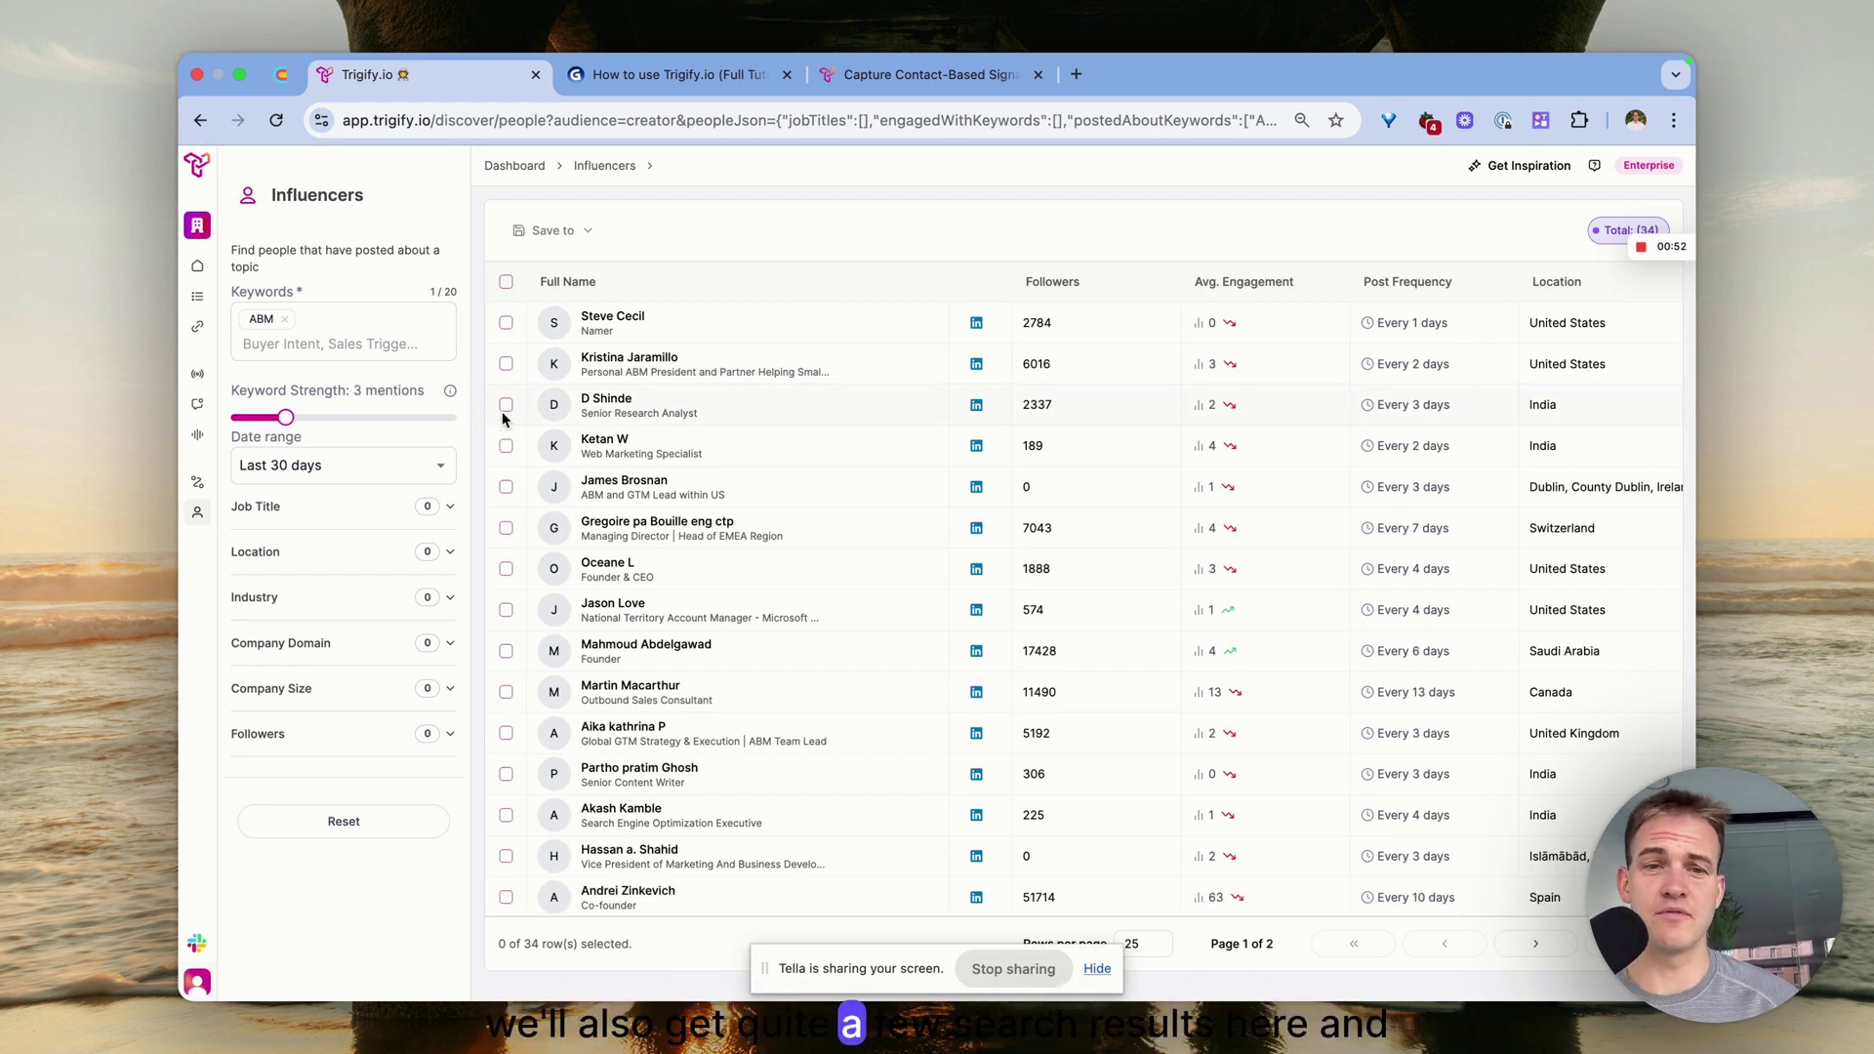
# Select all ABM influencers on the page, preview the Save to options, then deselect them
pyautogui.scroll(-5, 732, 576)
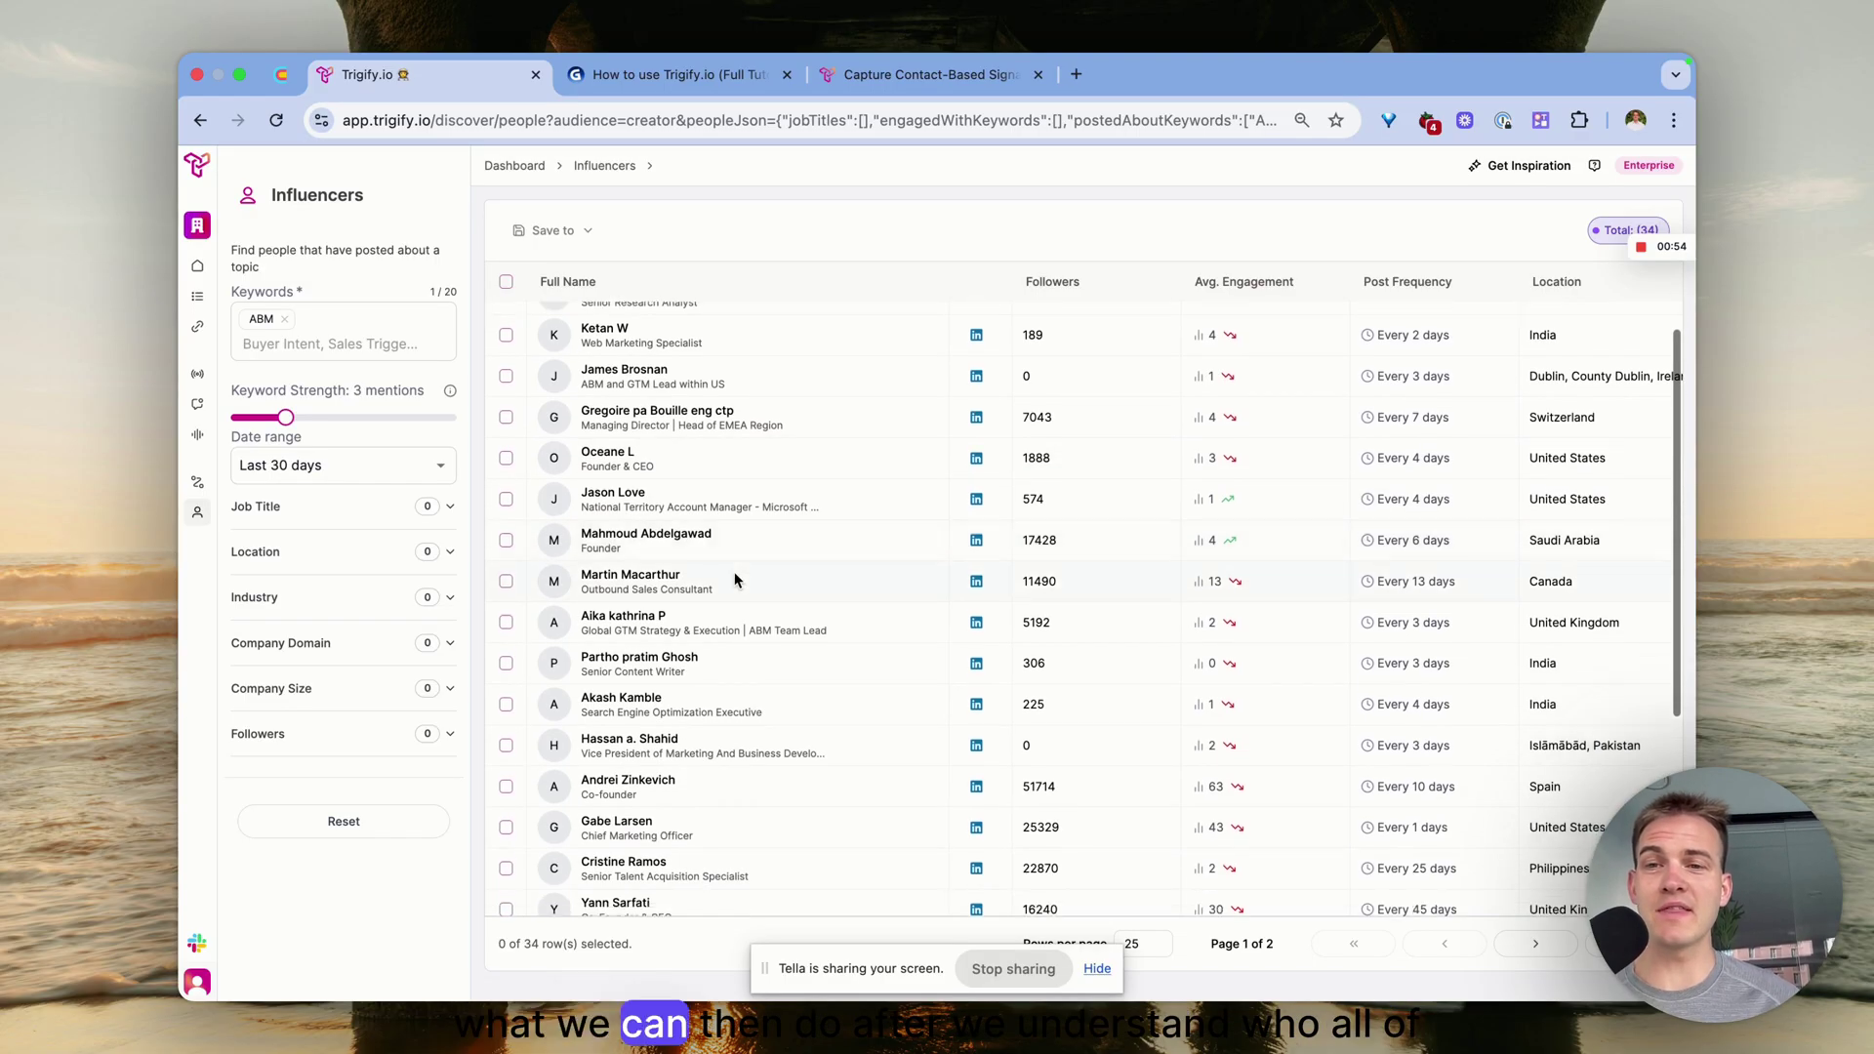
pyautogui.scroll(5, 711, 472)
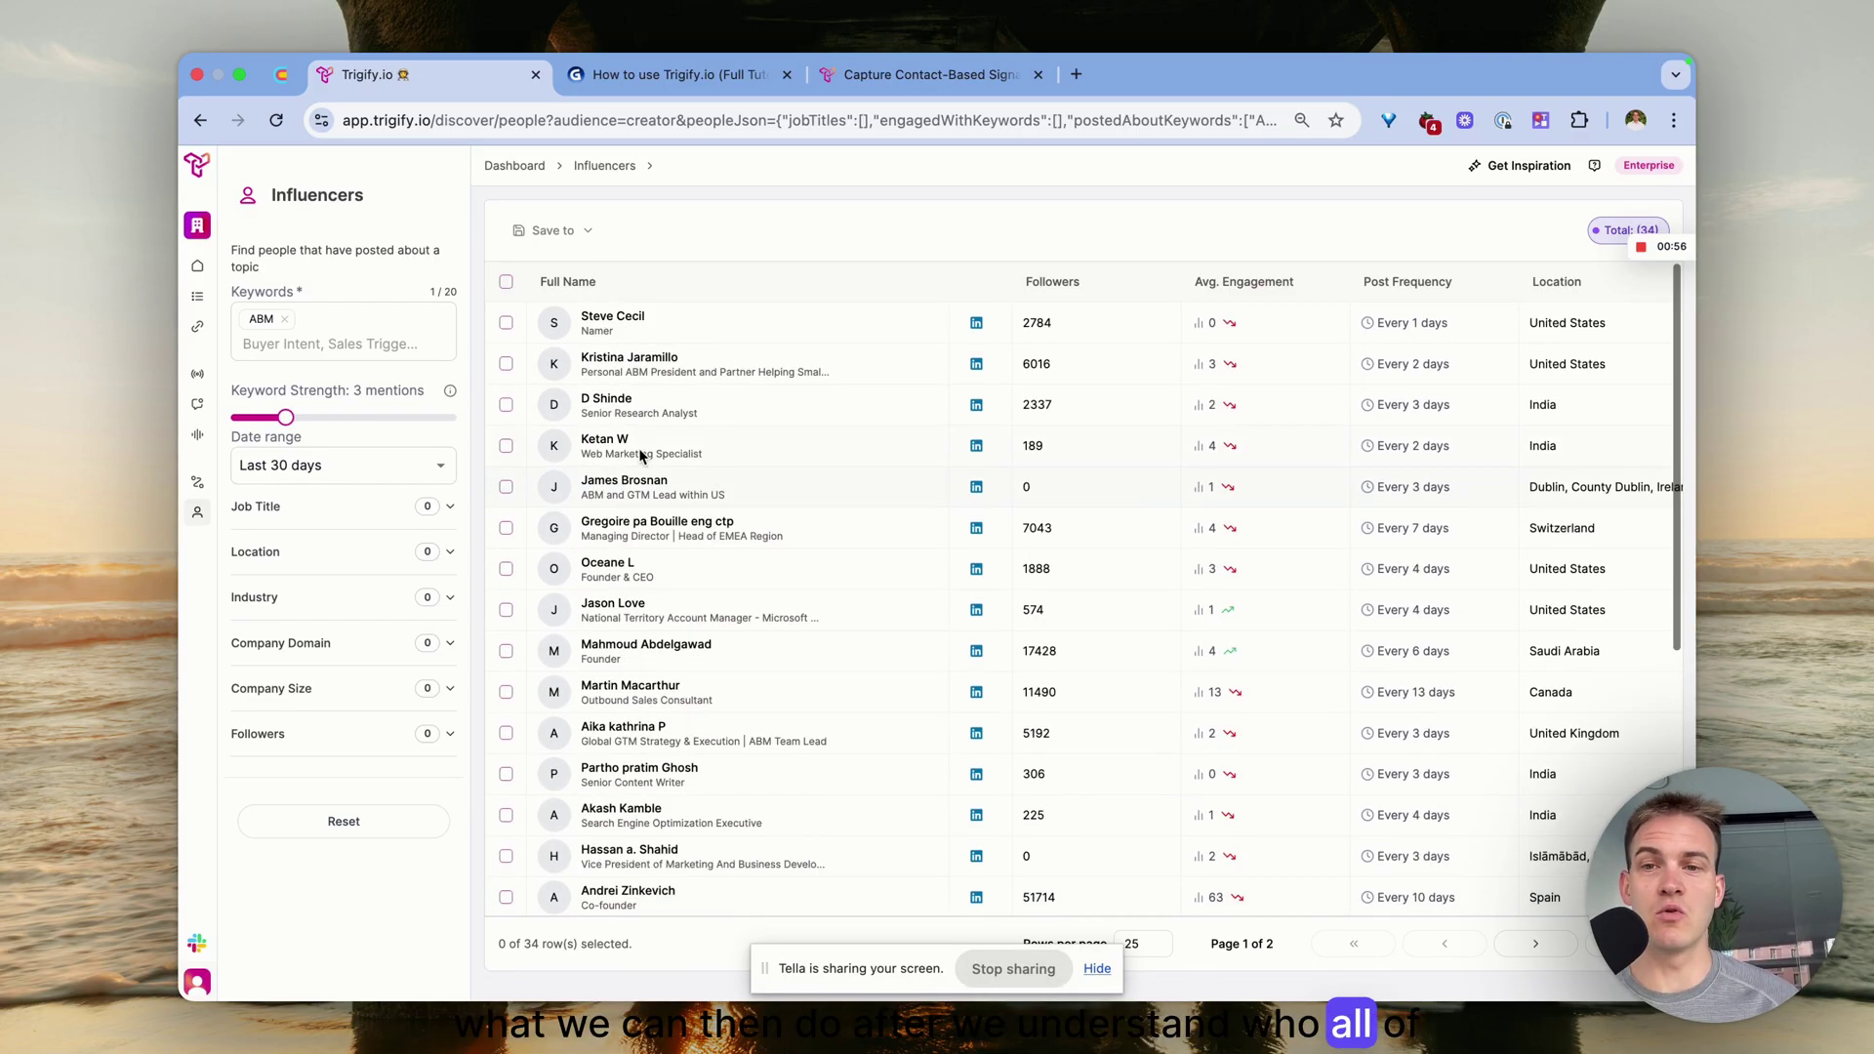
pyautogui.click(505, 283)
pyautogui.click(552, 231)
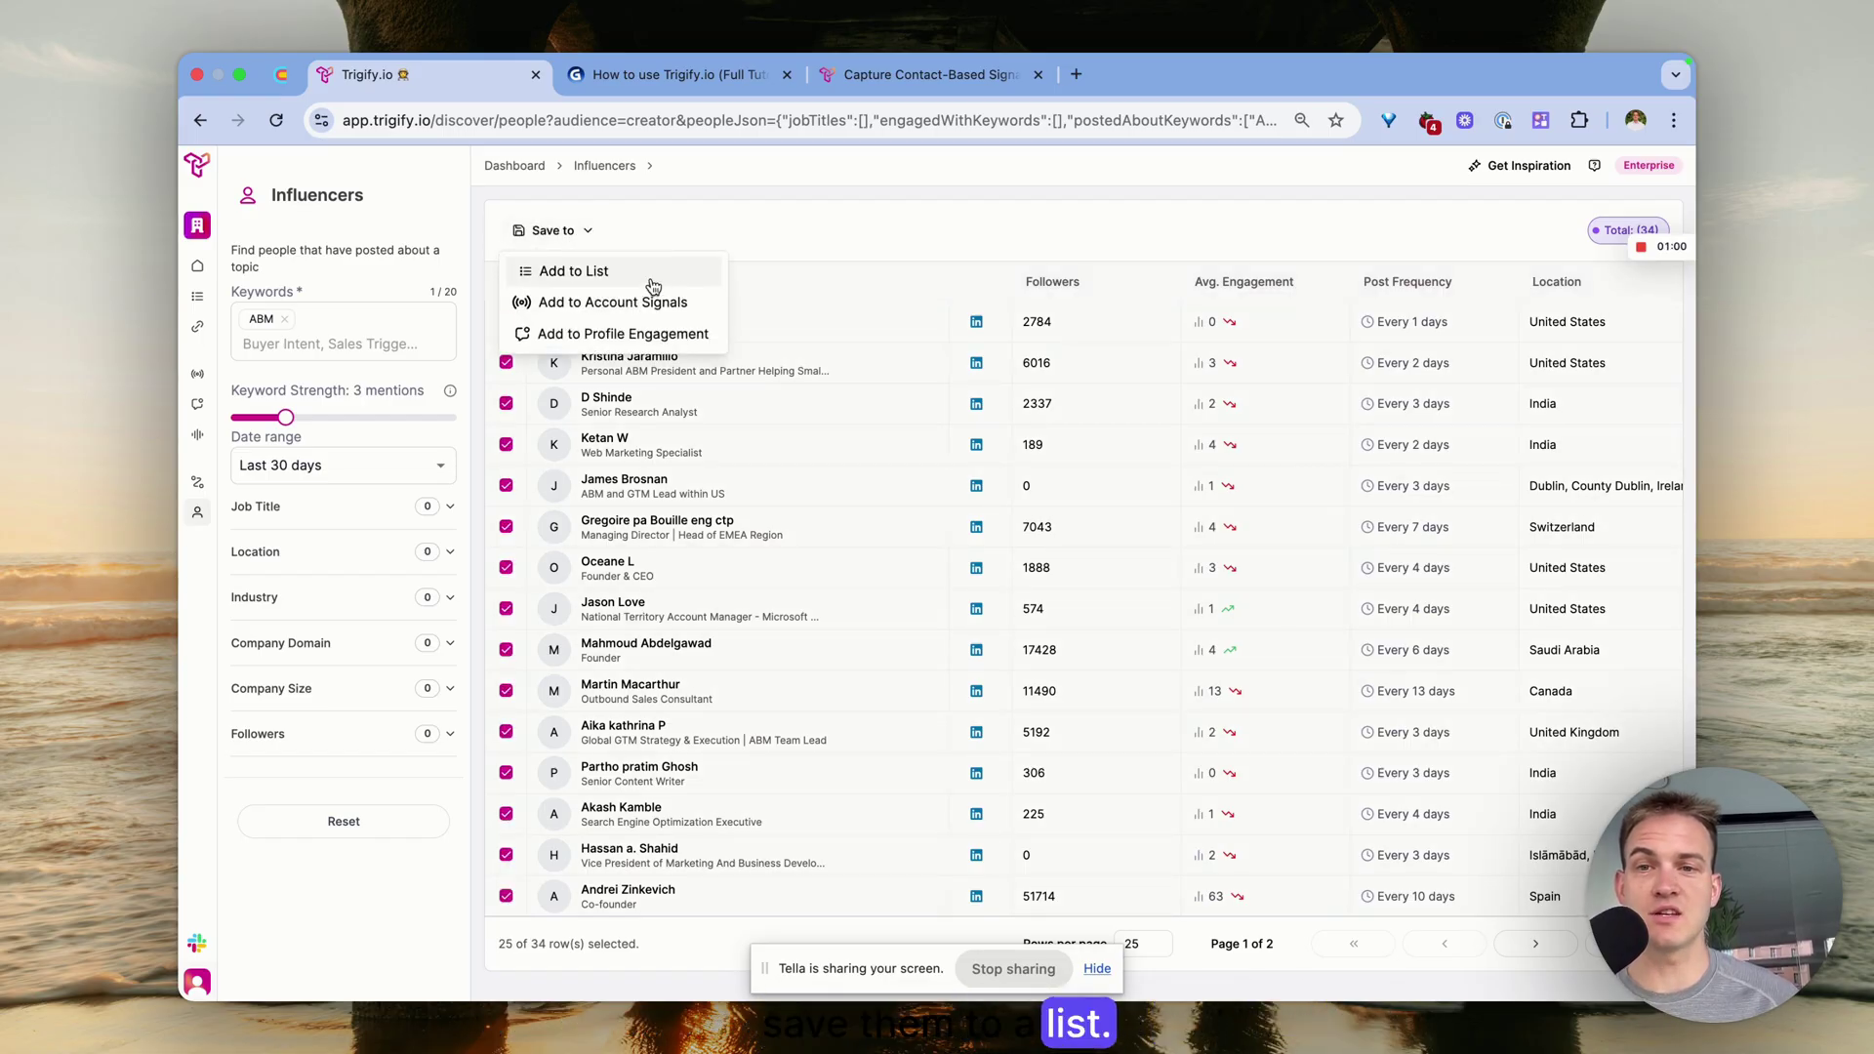
pyautogui.click(664, 231)
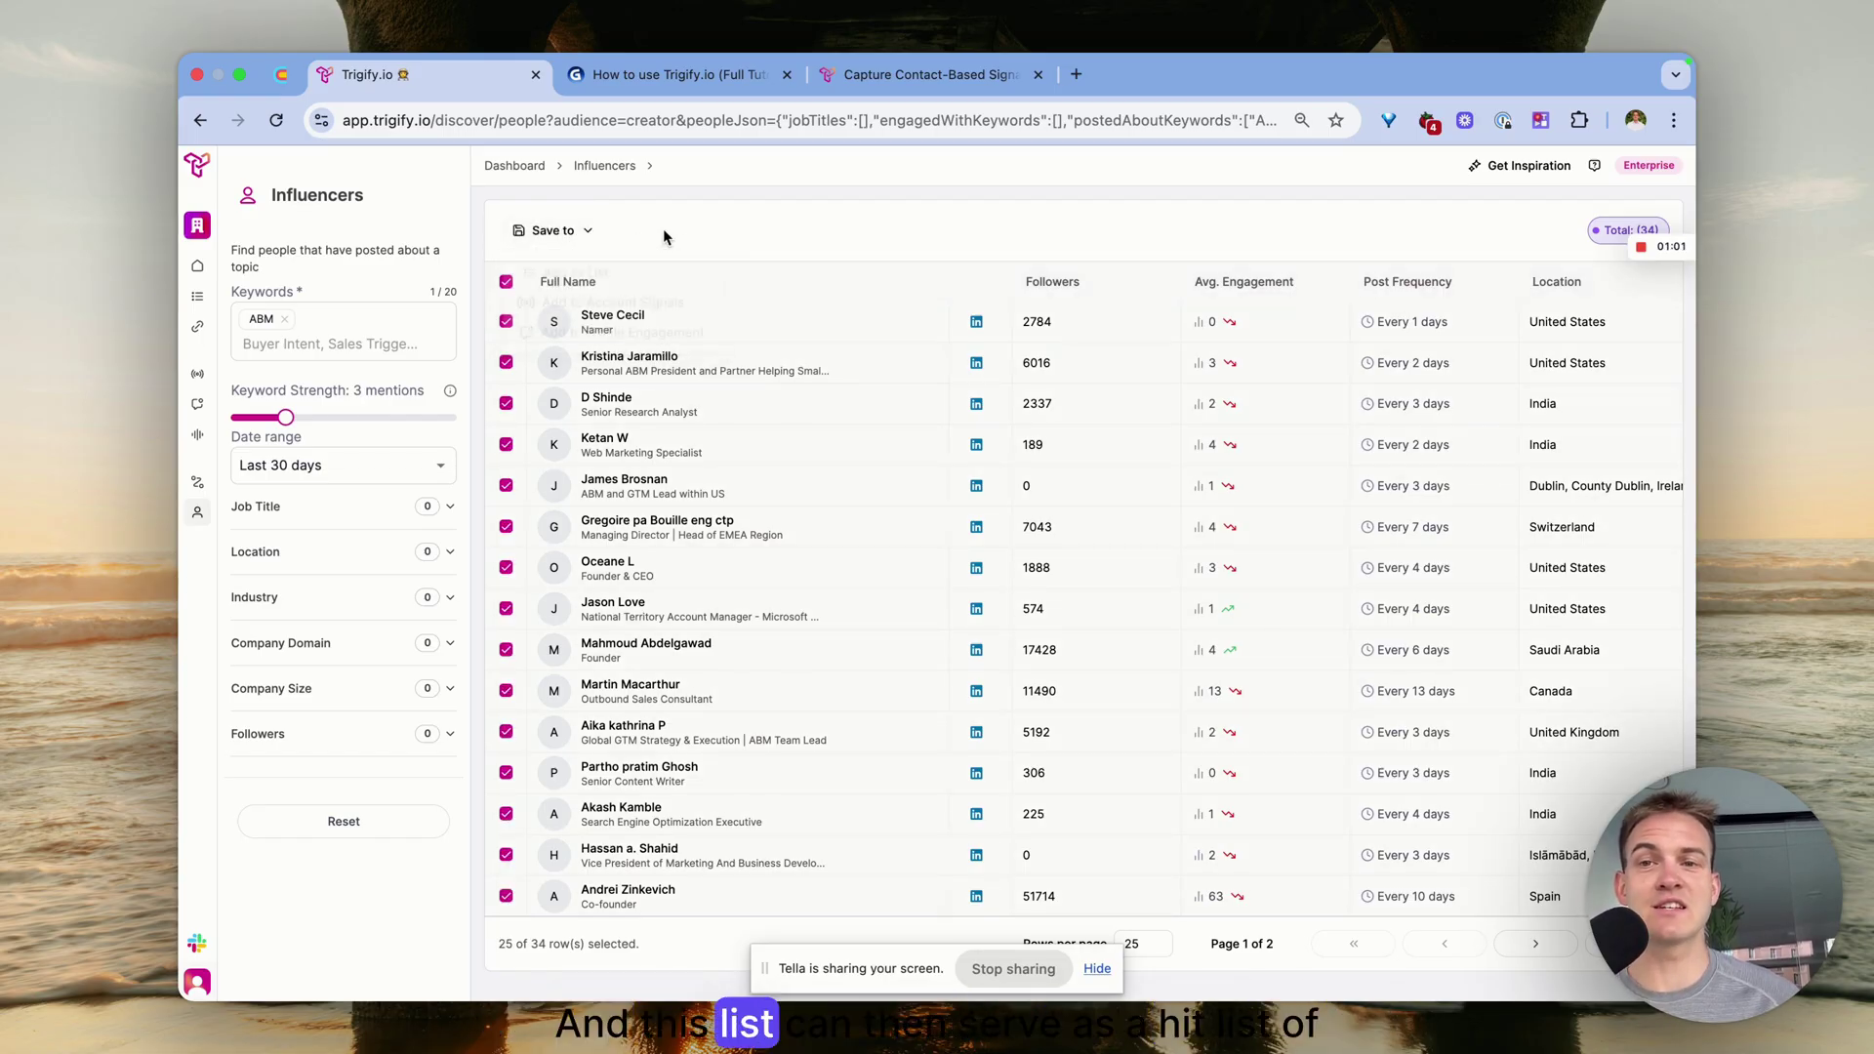
pyautogui.click(506, 283)
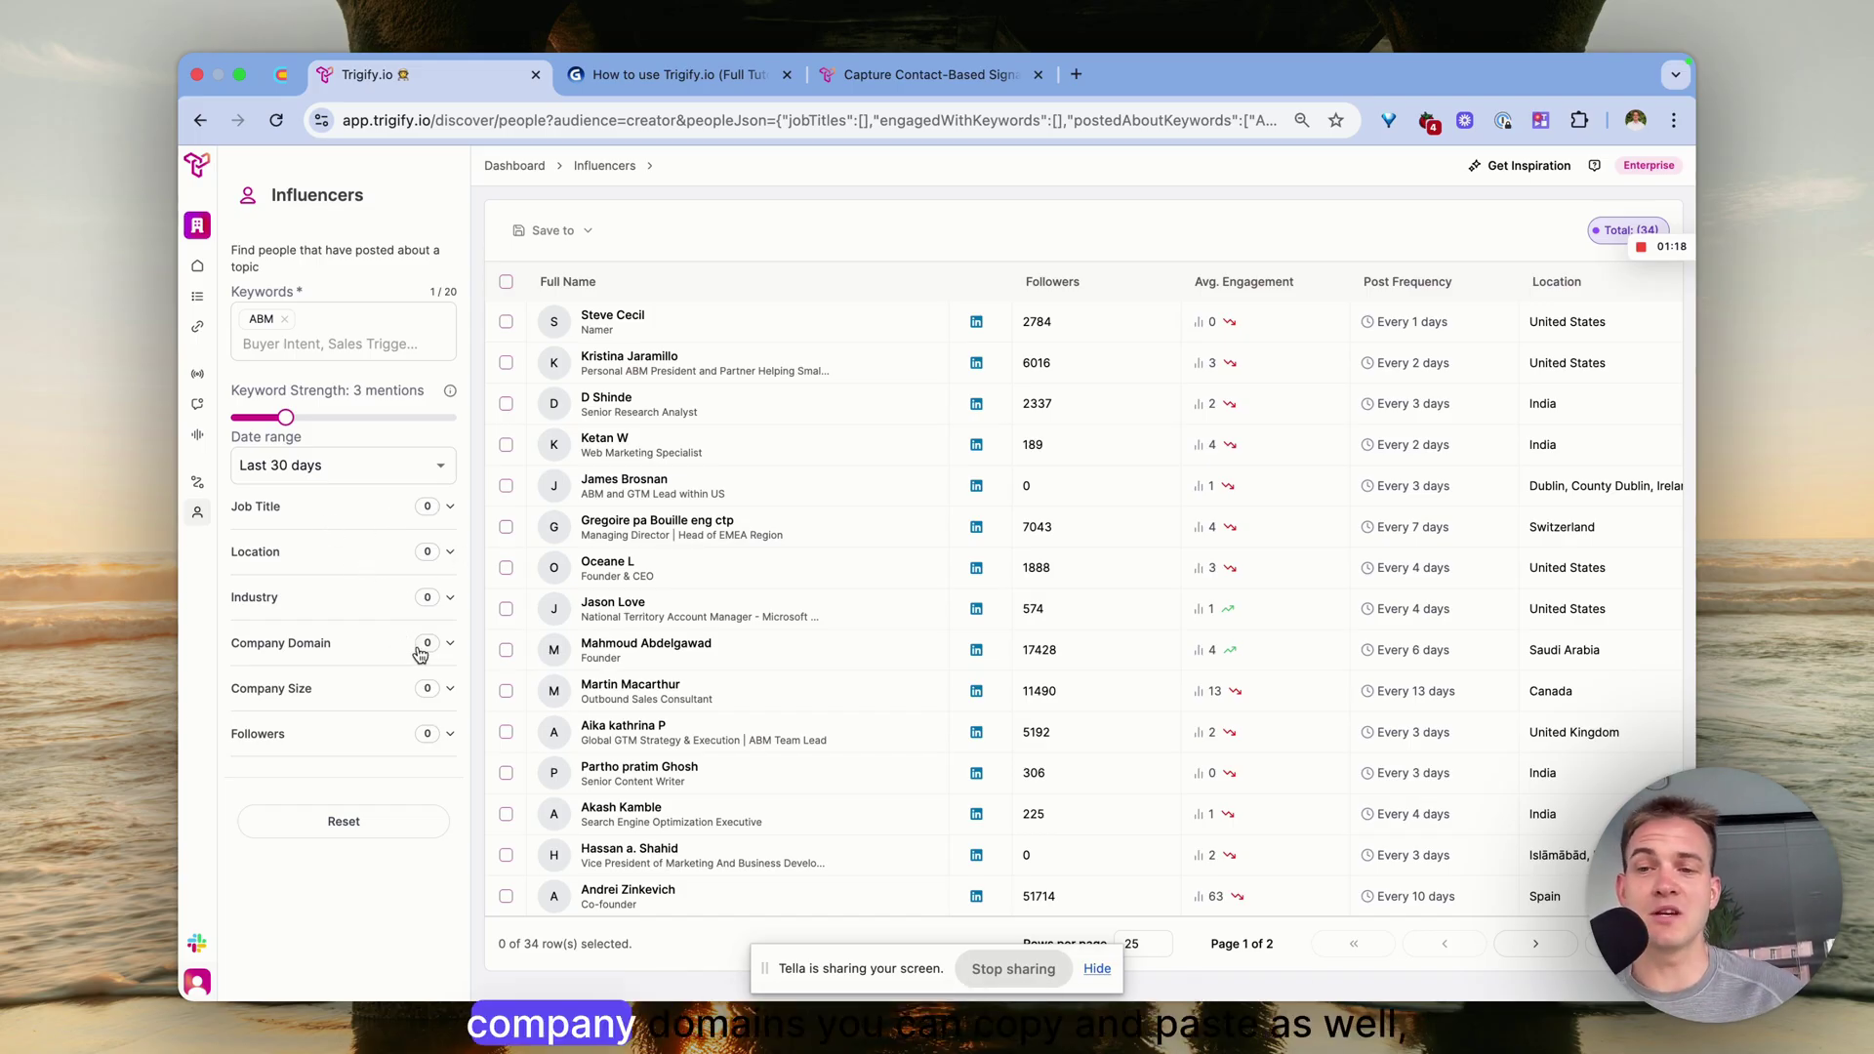
# Expand the Followers filter and view its count ranges without choosing one
pyautogui.click(384, 733)
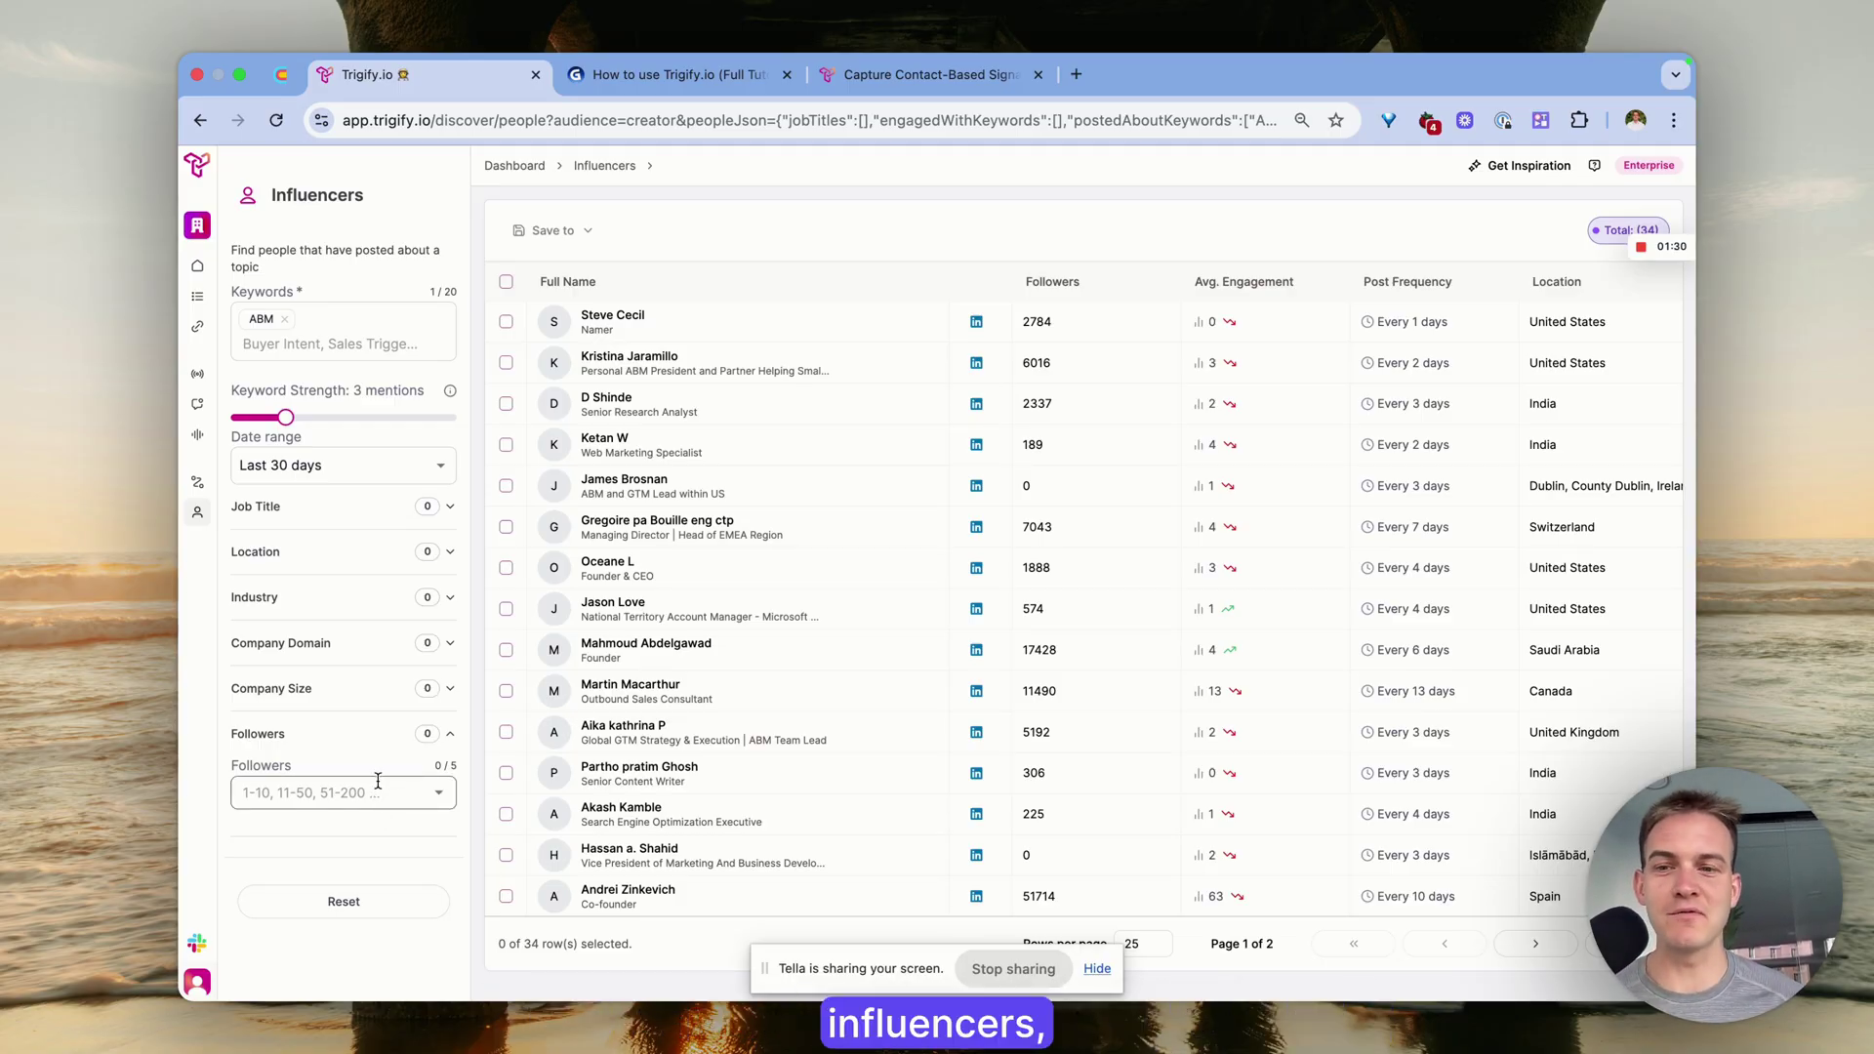
pyautogui.click(348, 794)
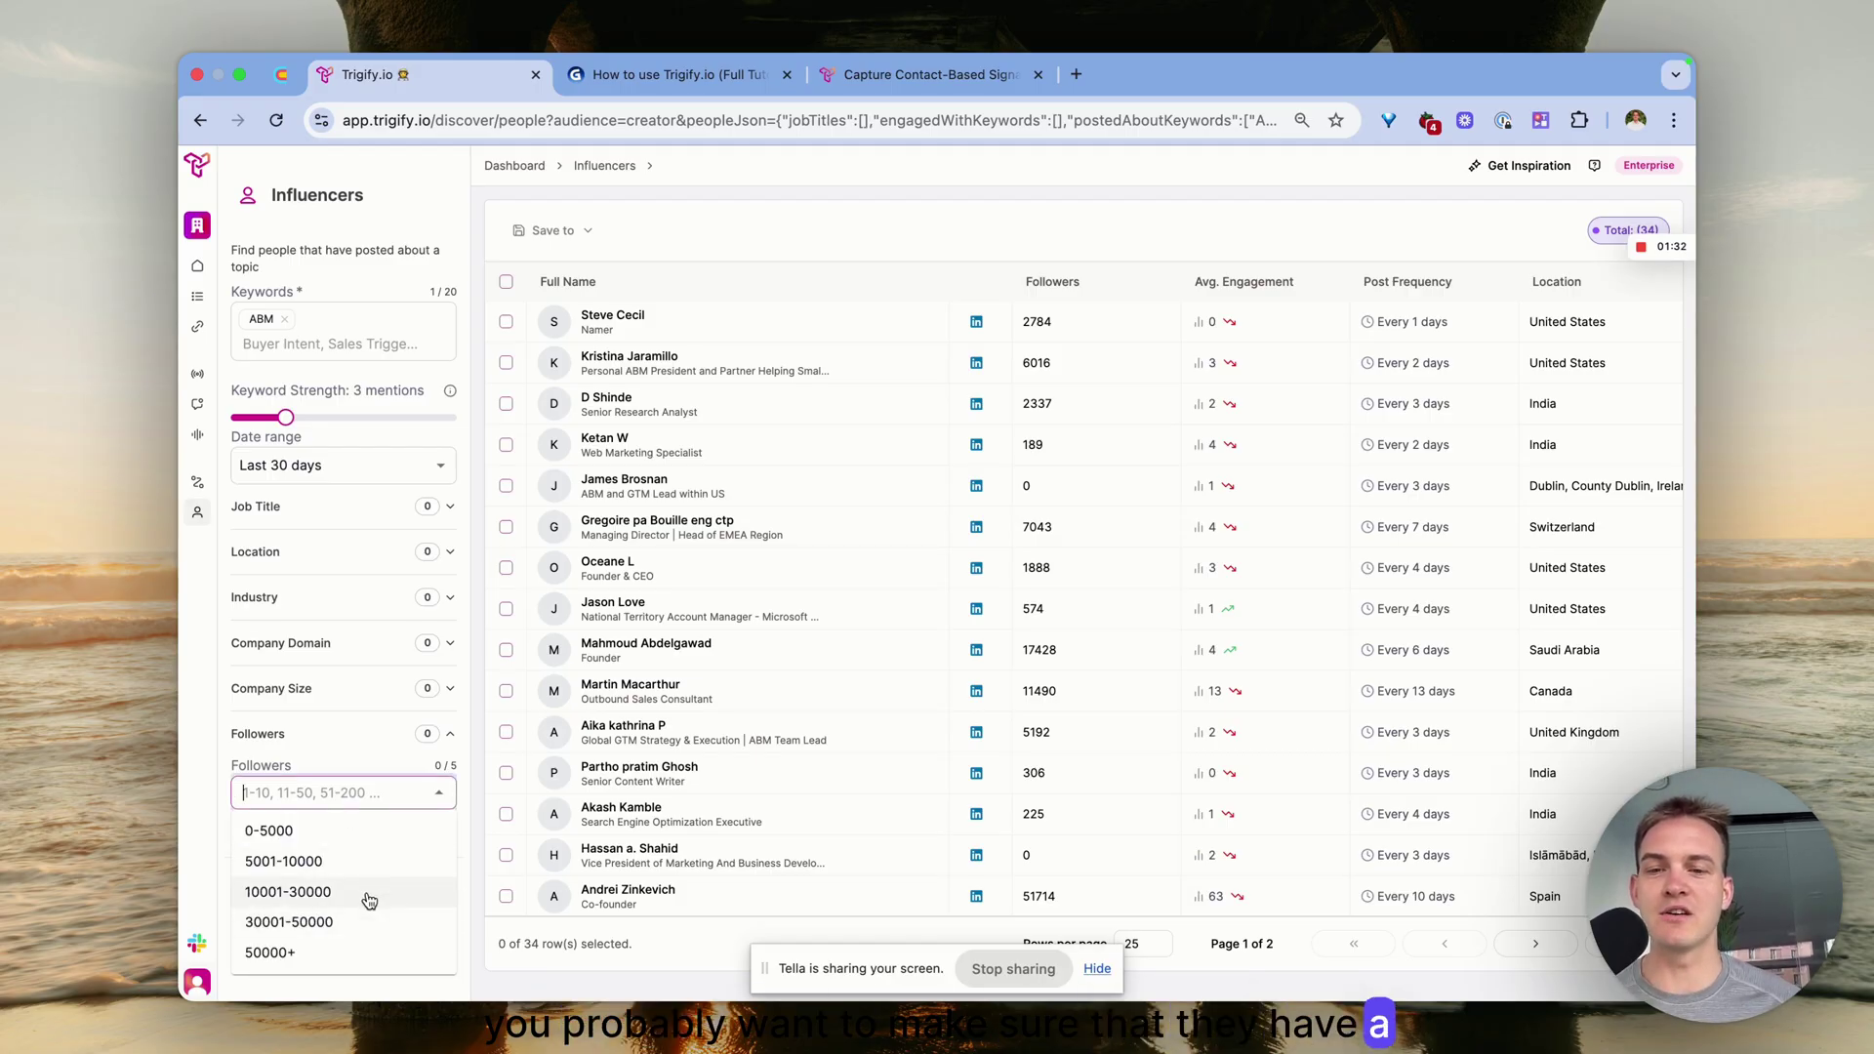
pyautogui.click(757, 211)
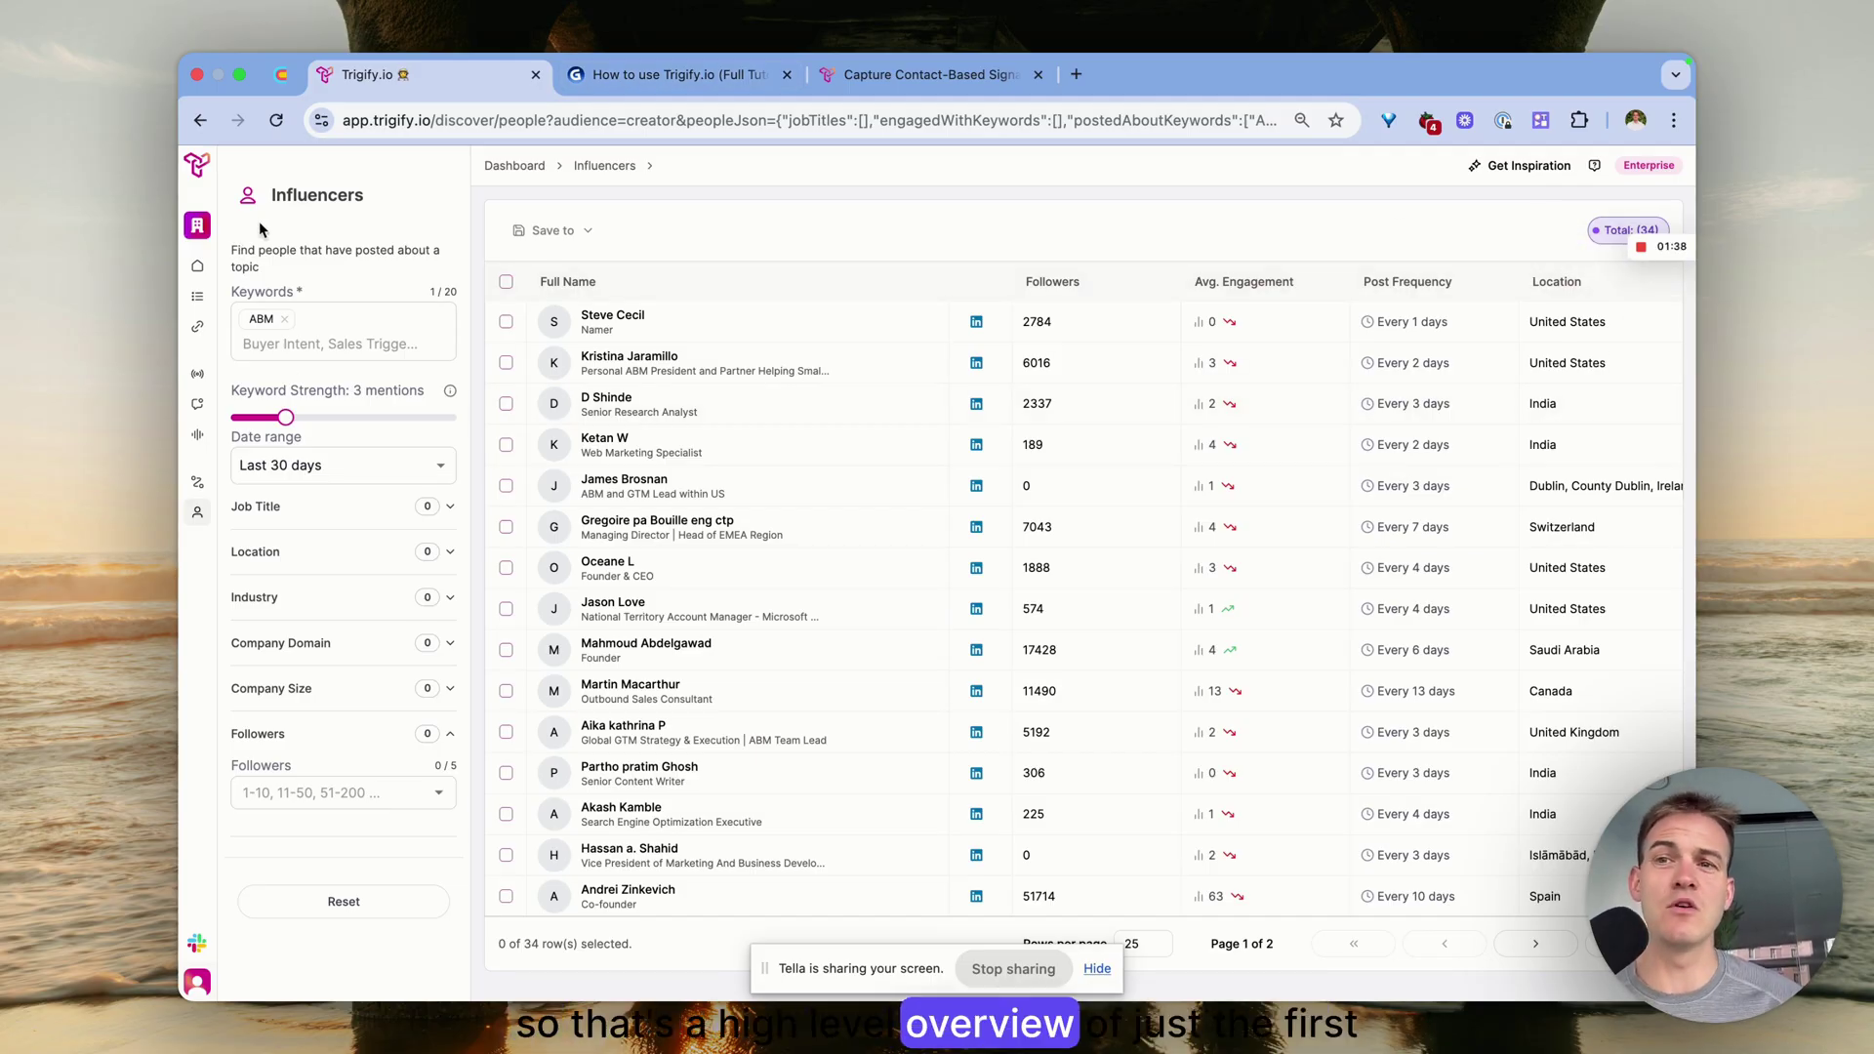
# Show the Keyword engagement slide, then return to Trigify.io's Keyword Engagement search
pyautogui.moveTo(1636, 256)
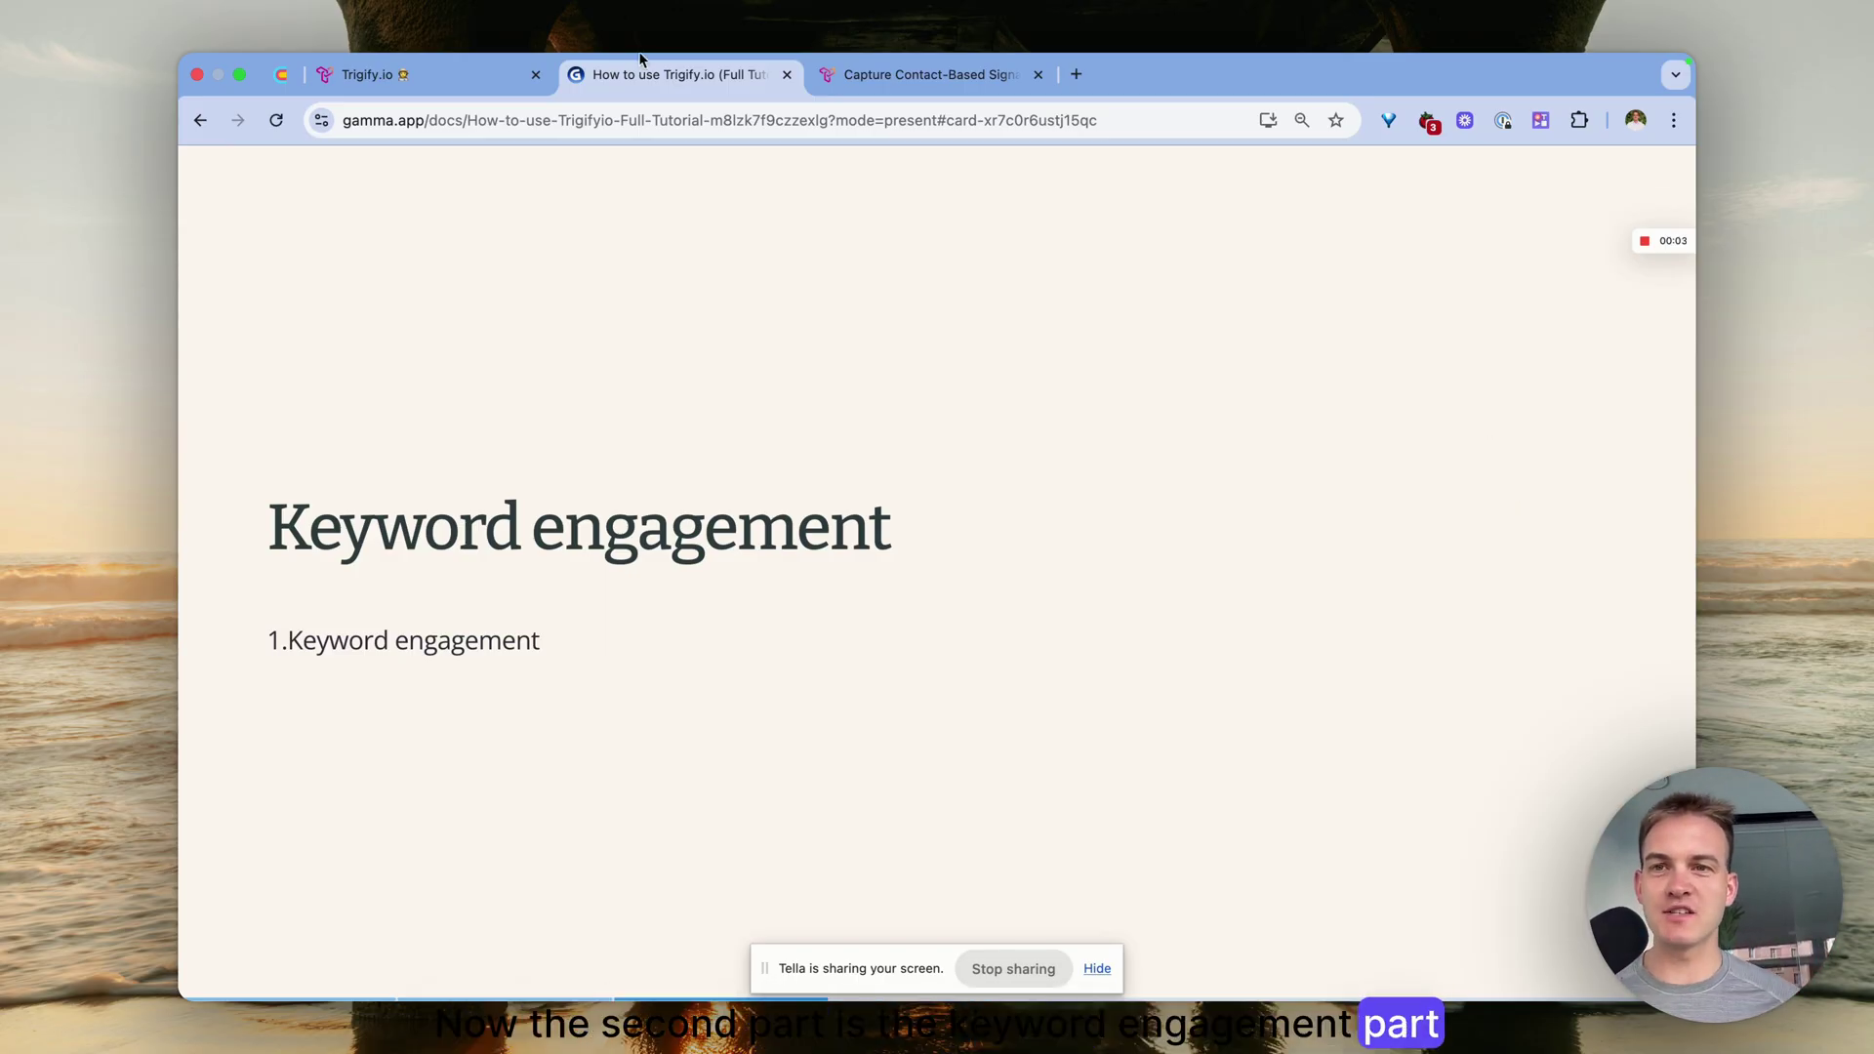
pyautogui.click(366, 76)
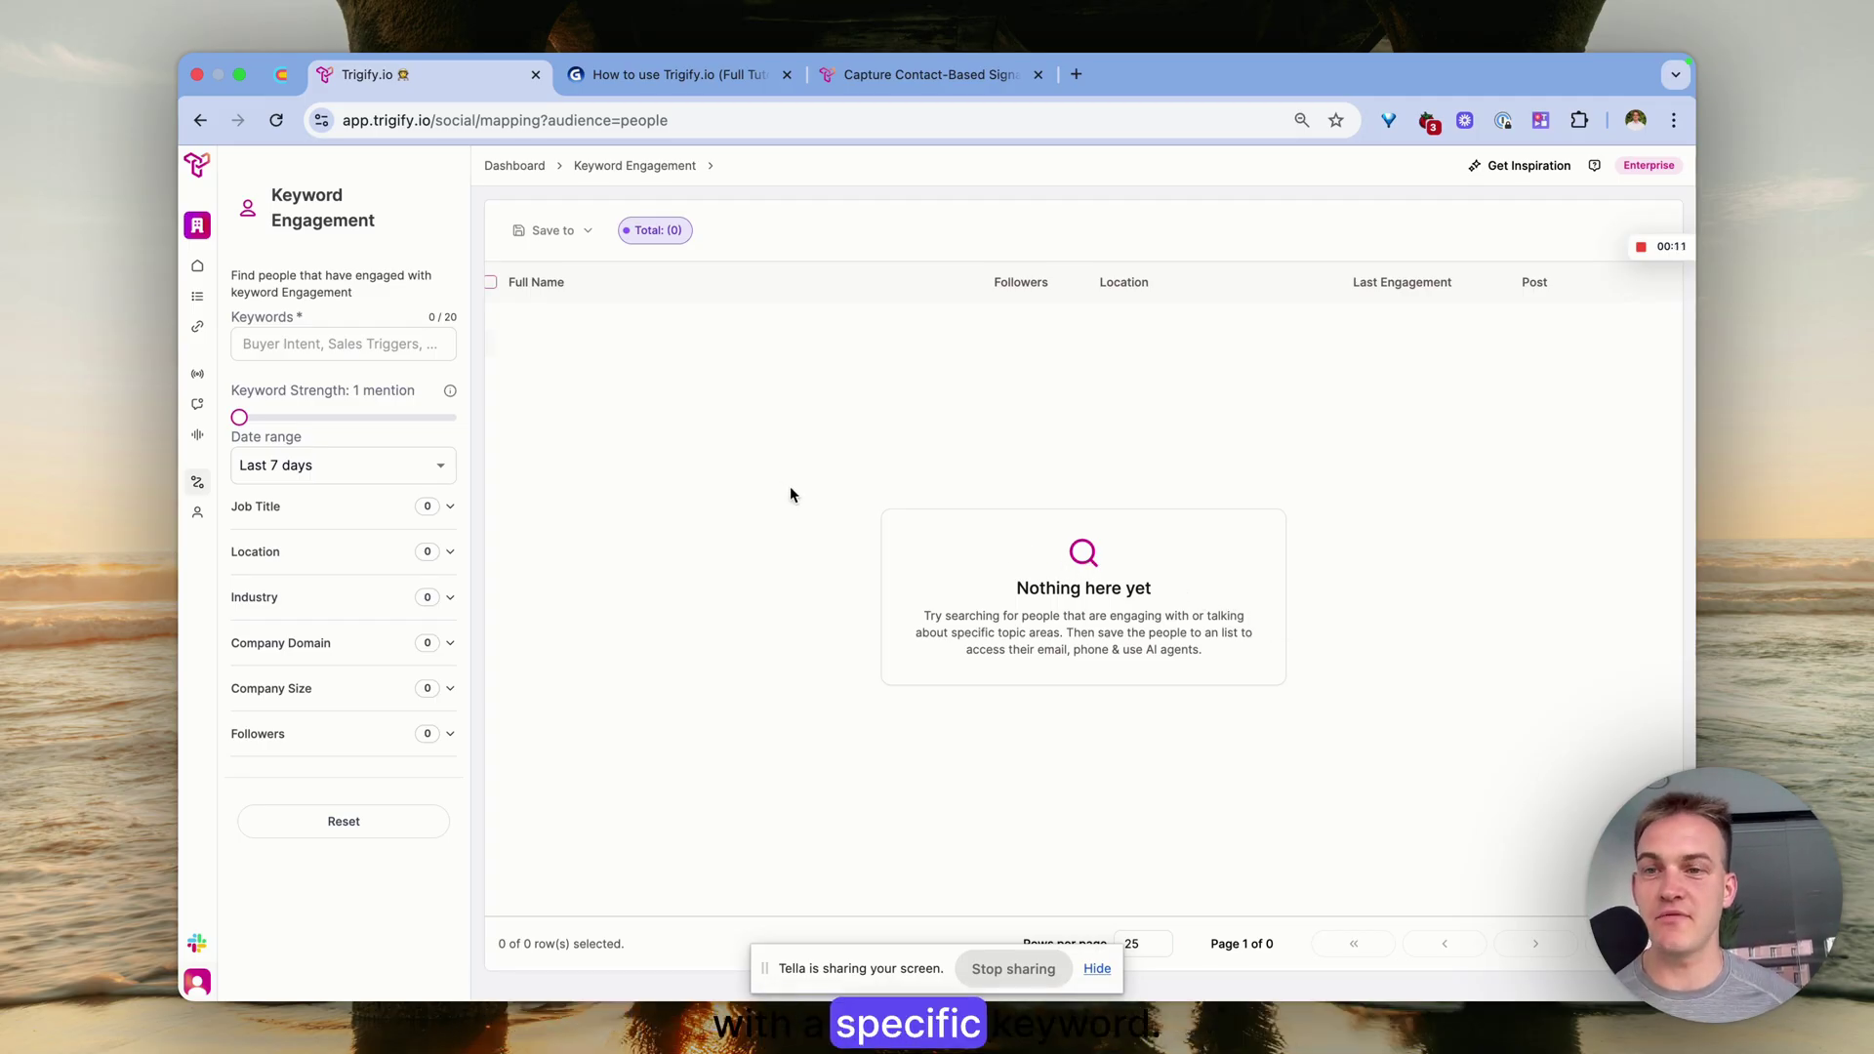
# Search engagement on Clay posts from the last 30 days with 2-mention keyword strength
pyautogui.click(393, 347)
pyautogui.write('C')
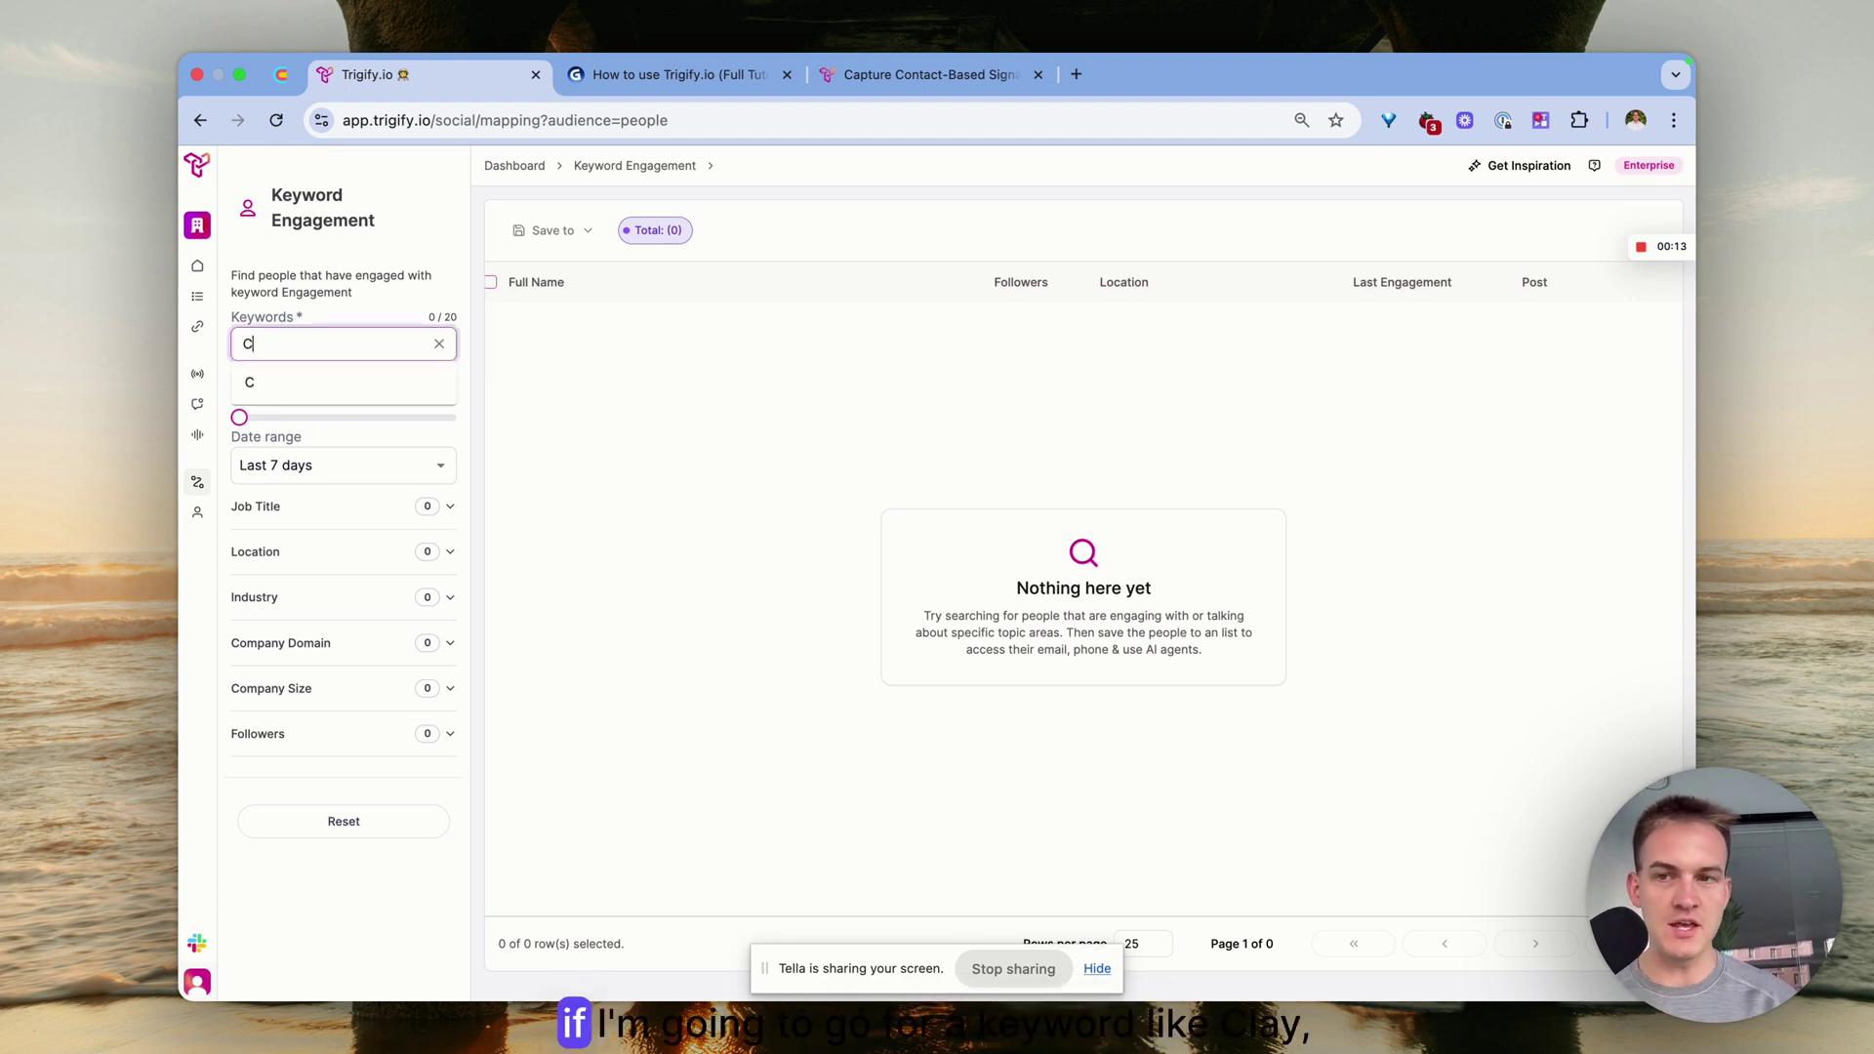
pyautogui.write('L')
pyautogui.press('BackSpace')
pyautogui.write('lay')
pyautogui.press('Return')
pyautogui.click(310, 498)
pyautogui.click(357, 628)
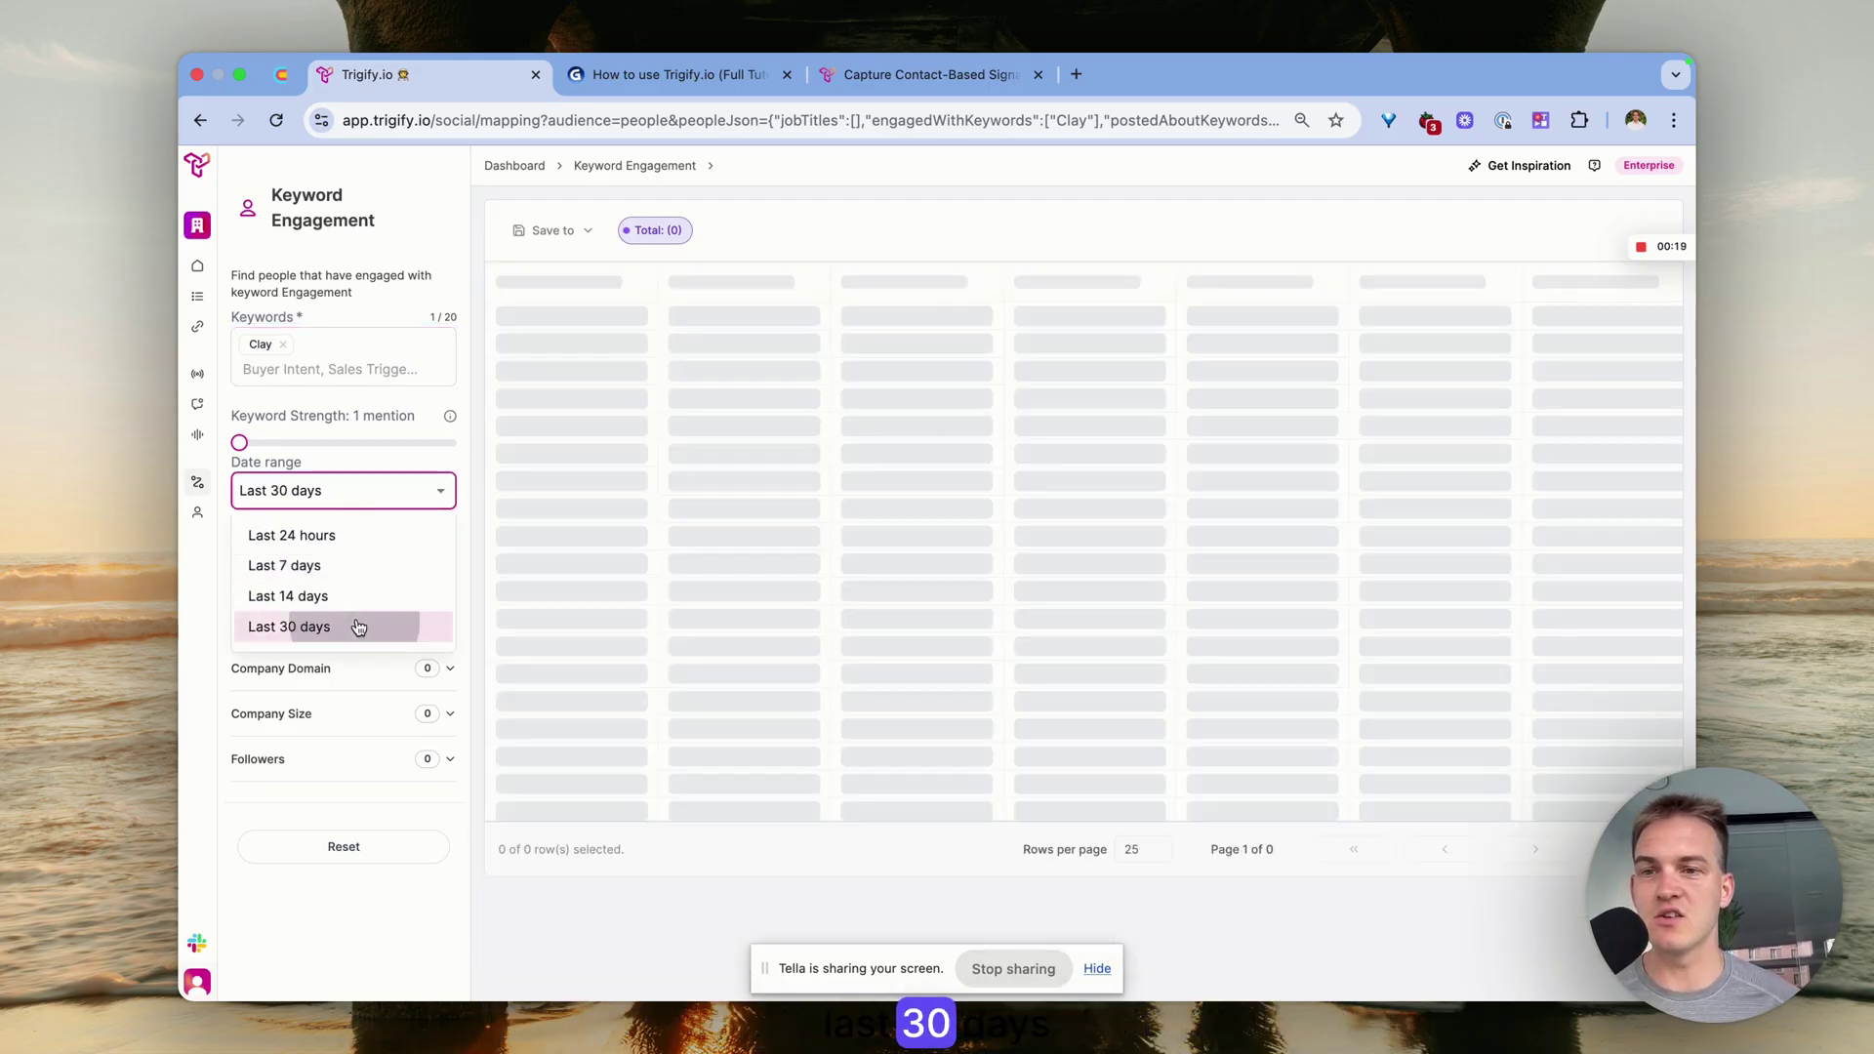
pyautogui.moveTo(240, 444); pyautogui.dragTo(263, 444)
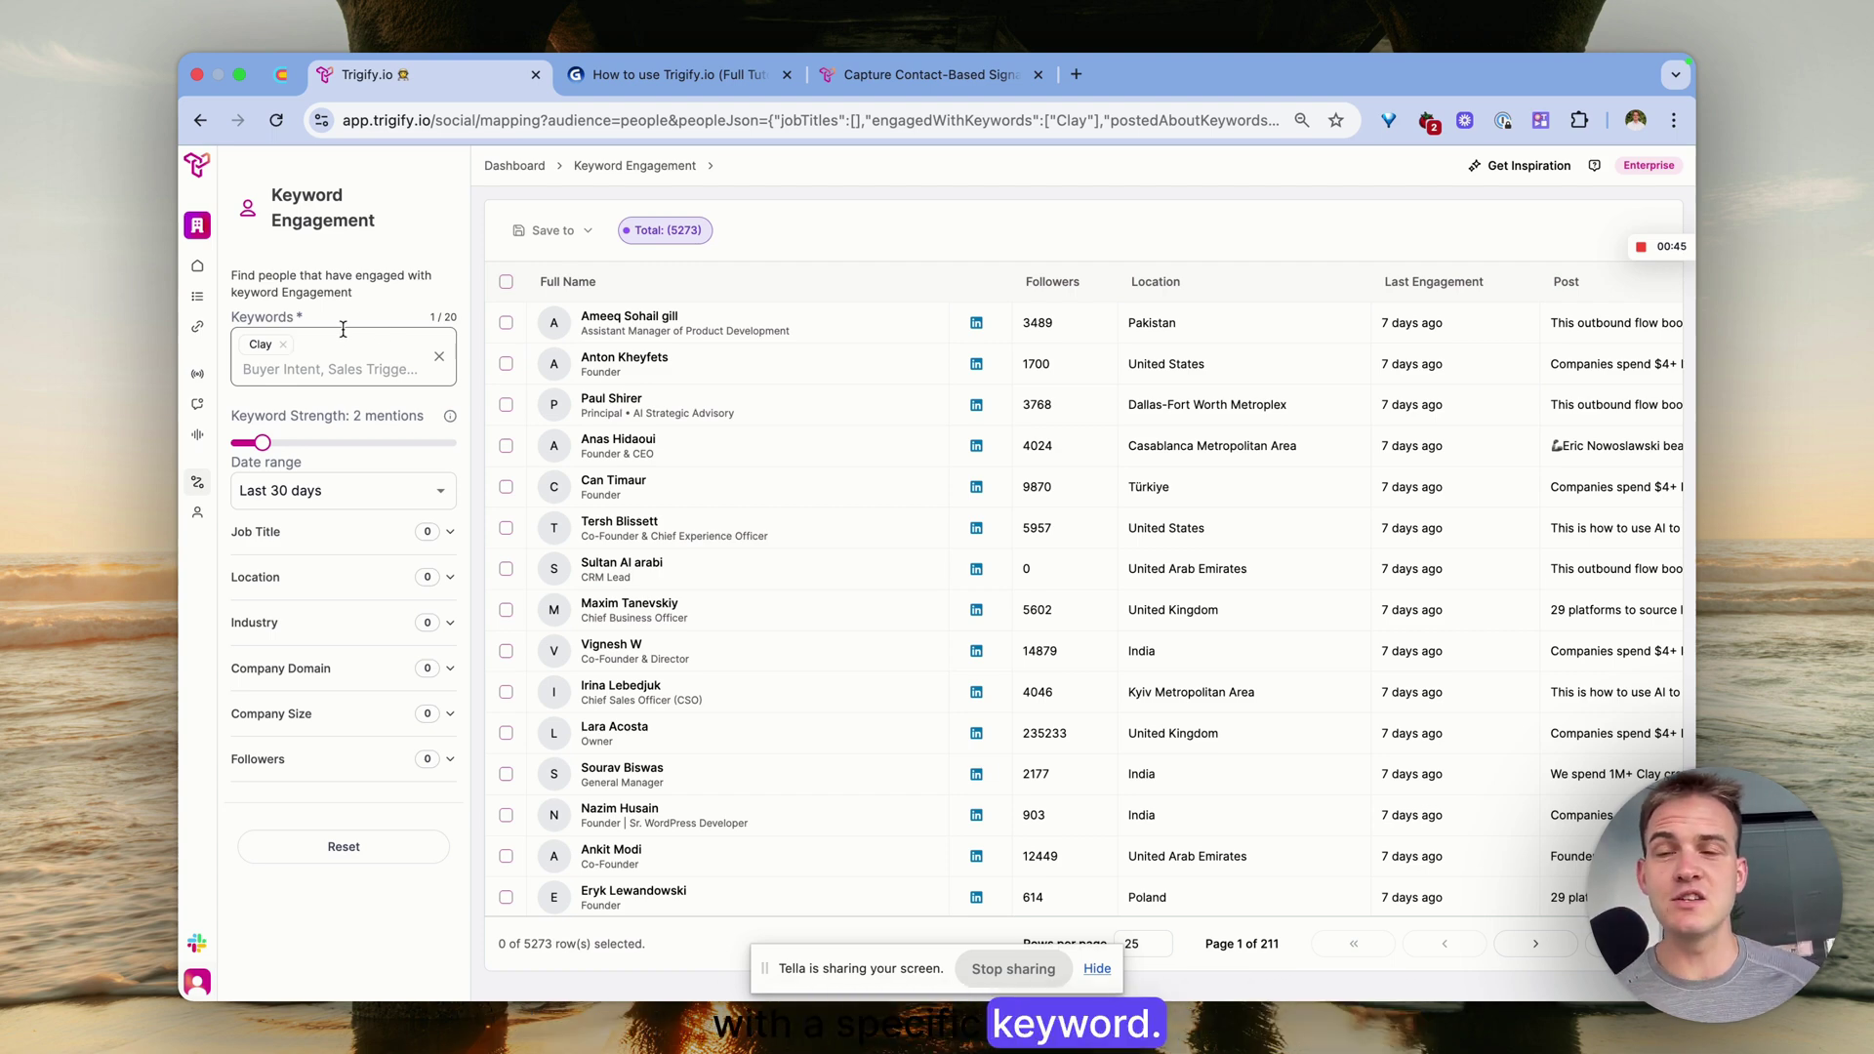
# Replace the Clay keyword with ZoomInfo in the Keyword Engagement search
pyautogui.click(285, 346)
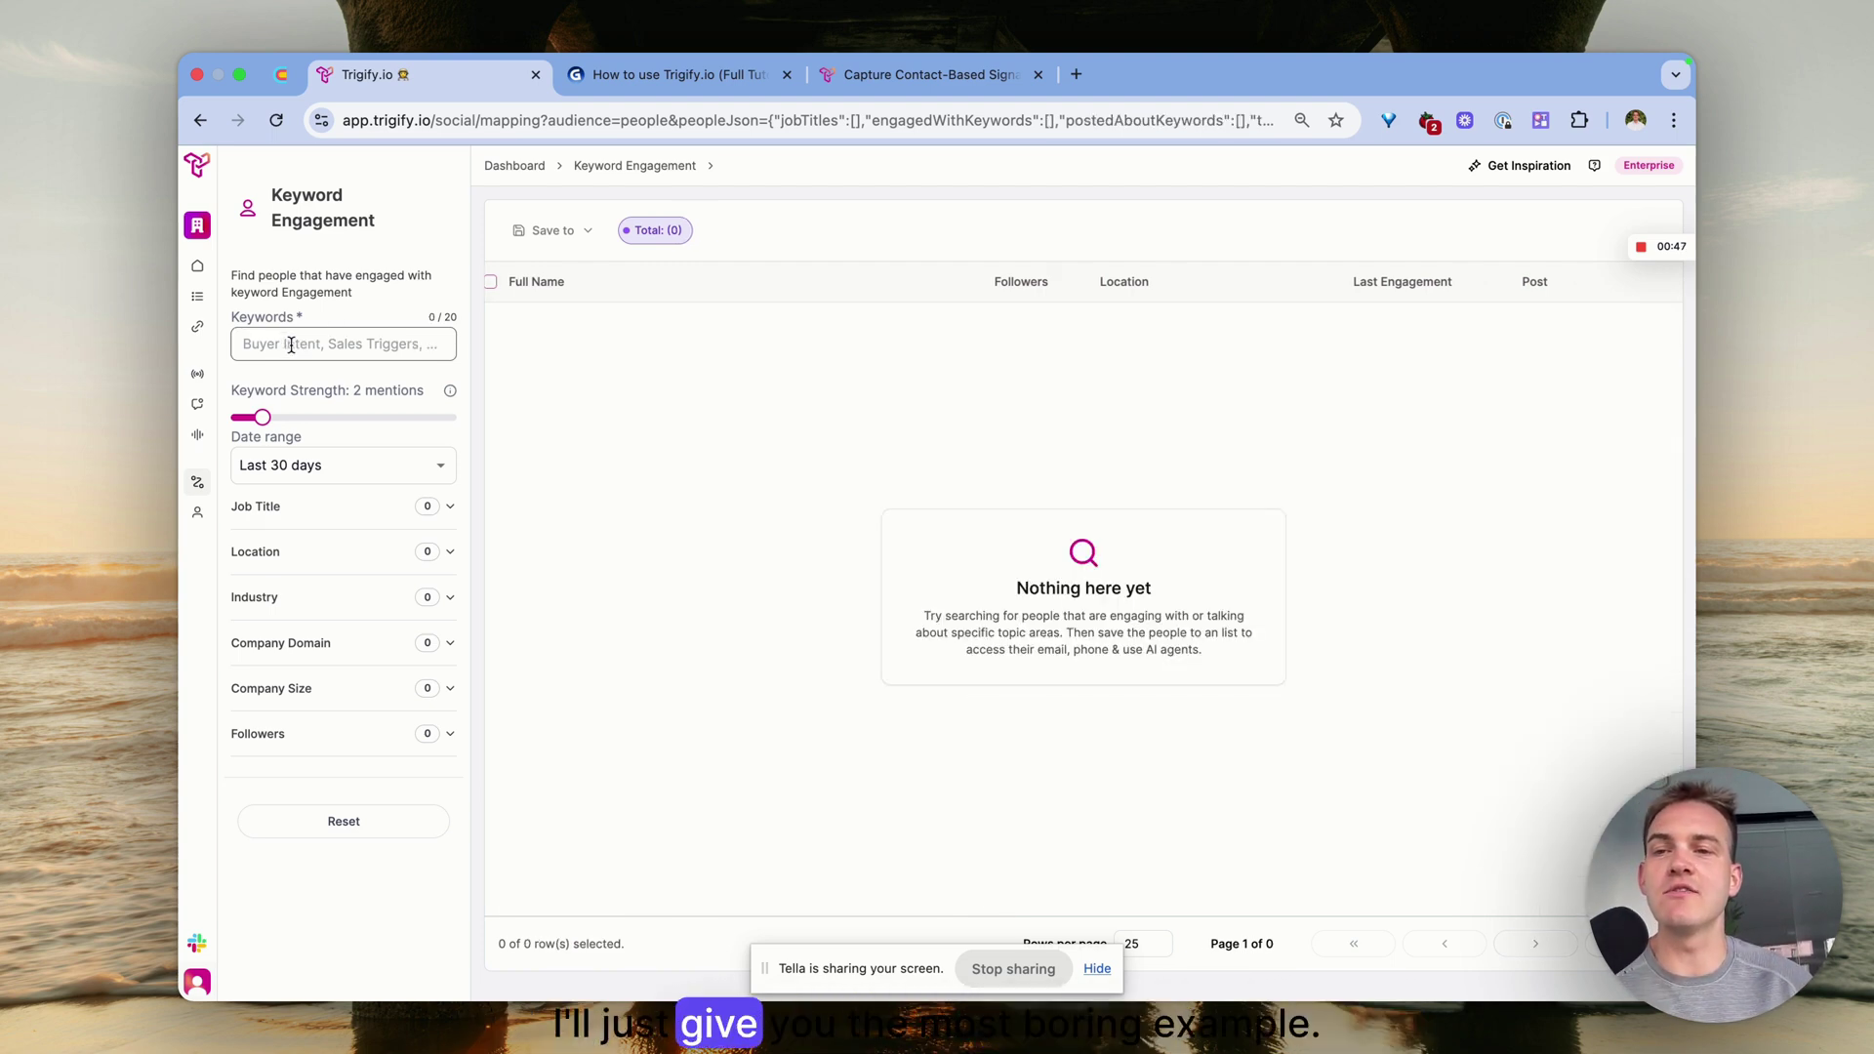
pyautogui.write('ZoomInfo')
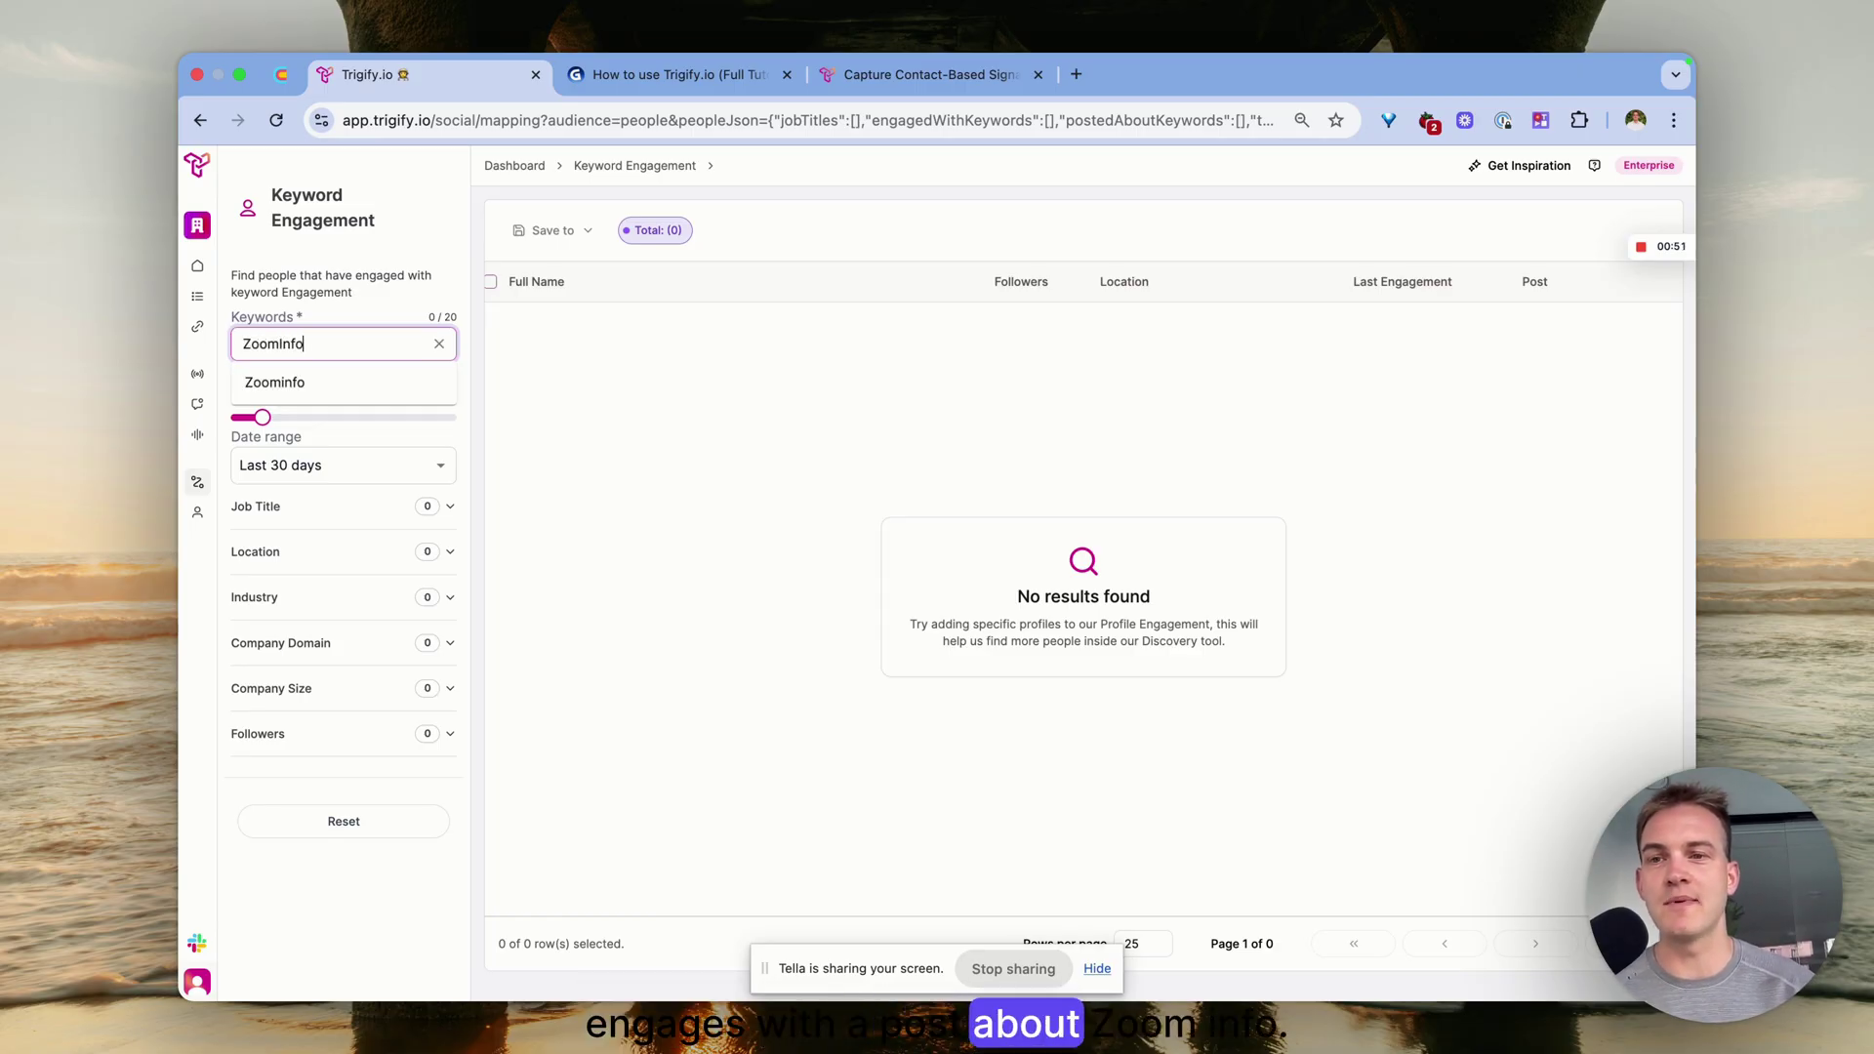
pyautogui.press('Return')
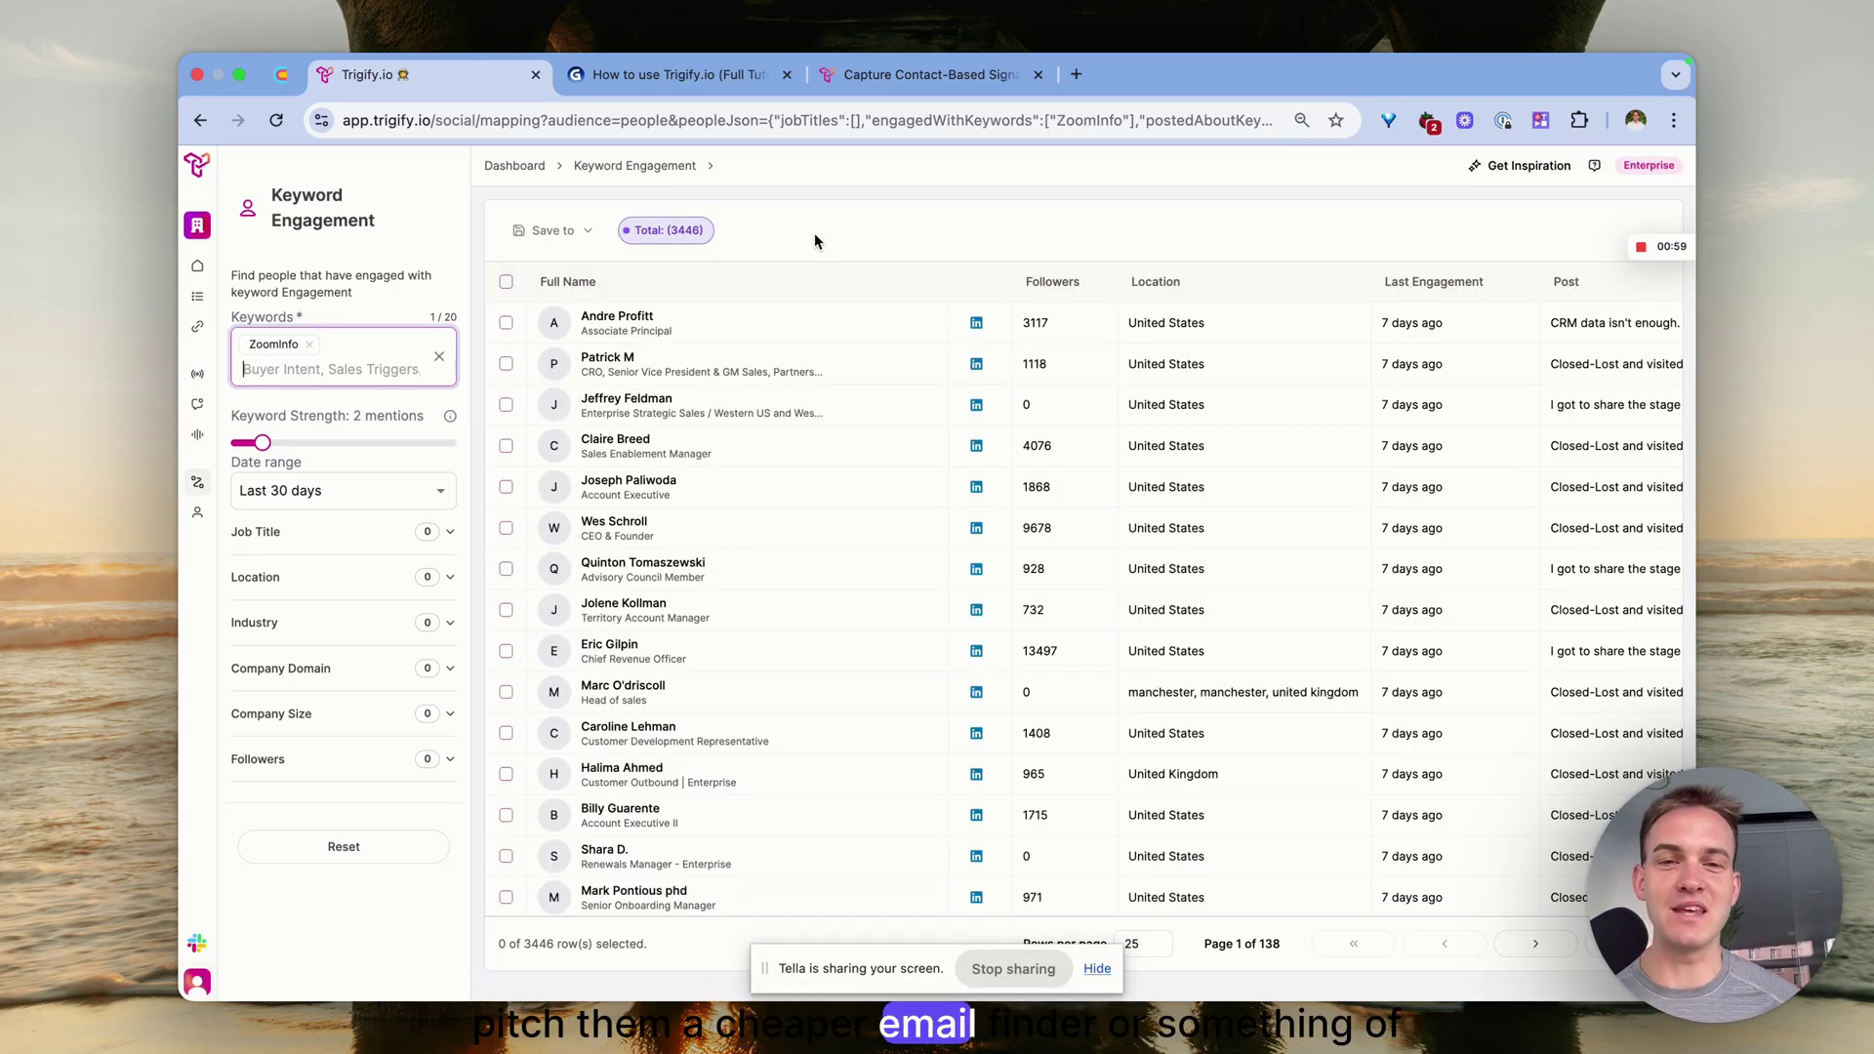
pyautogui.click(672, 230)
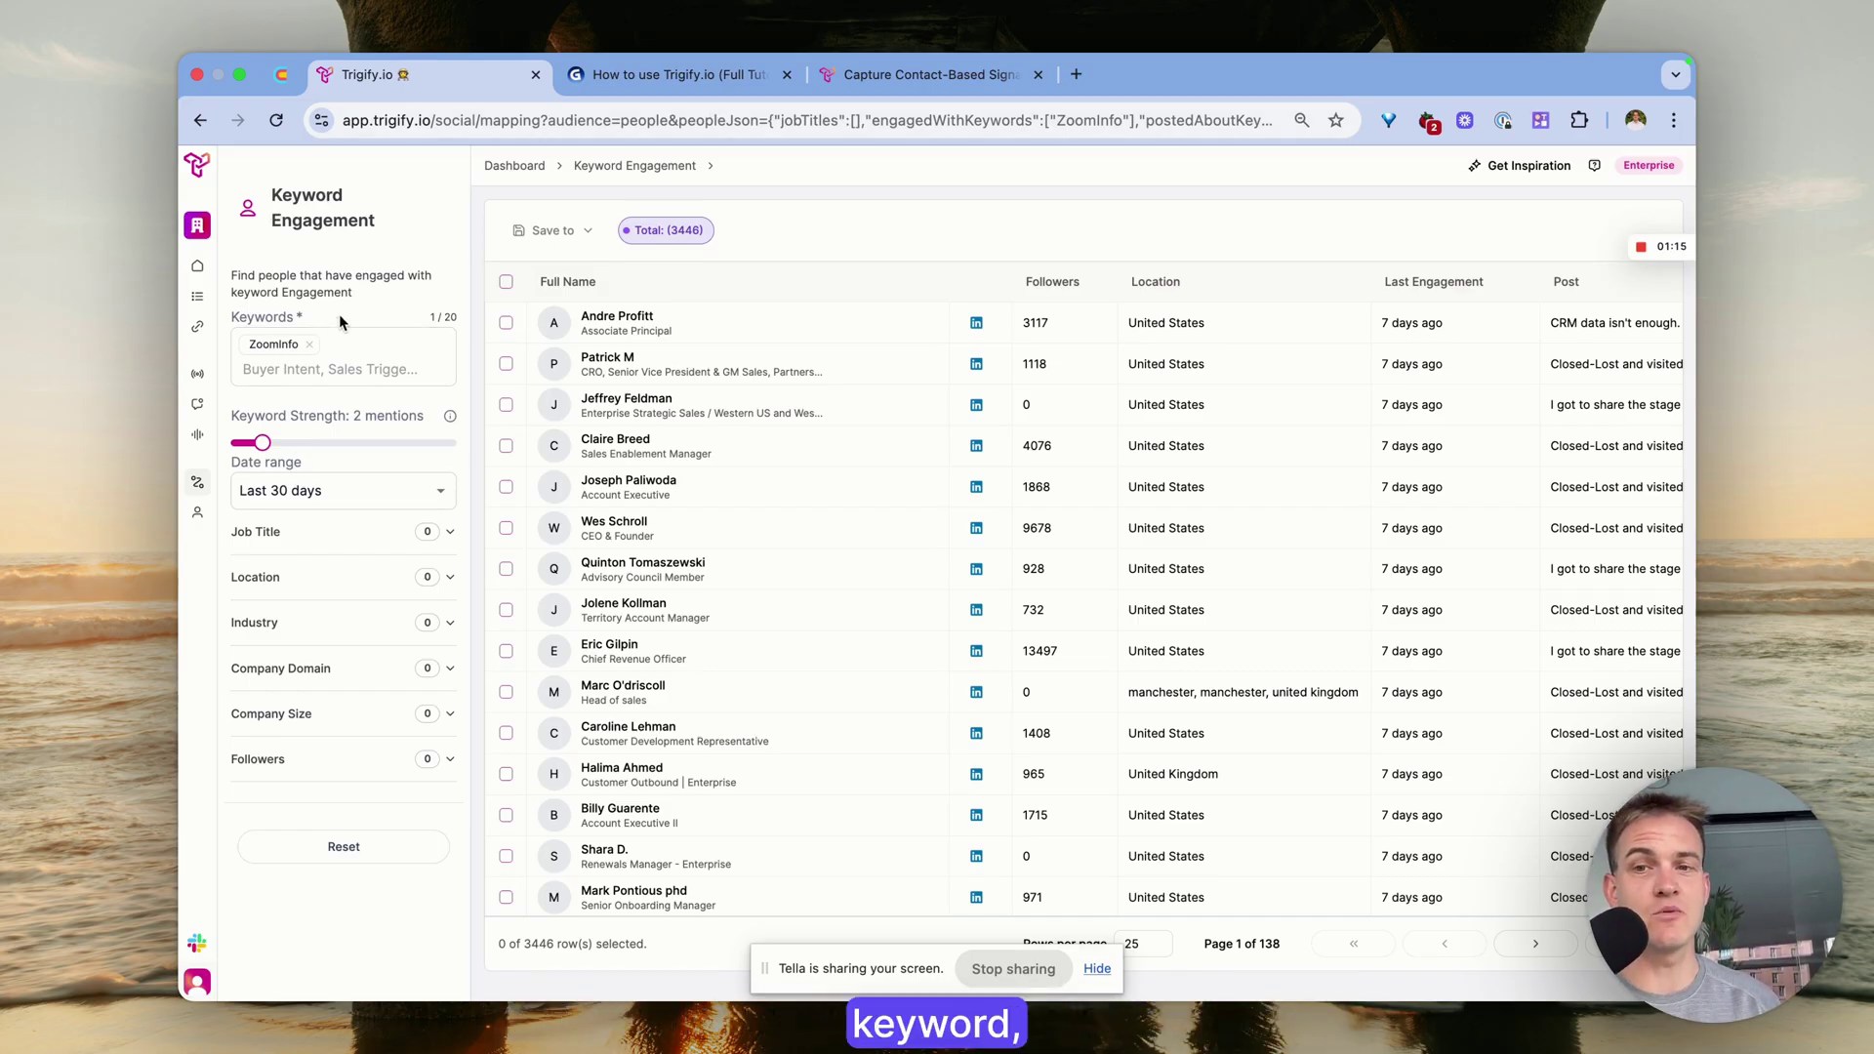
# Select all ZoomInfo engagers, preview the Save to options, then deselect them unsaved
pyautogui.click(506, 281)
pyautogui.click(552, 231)
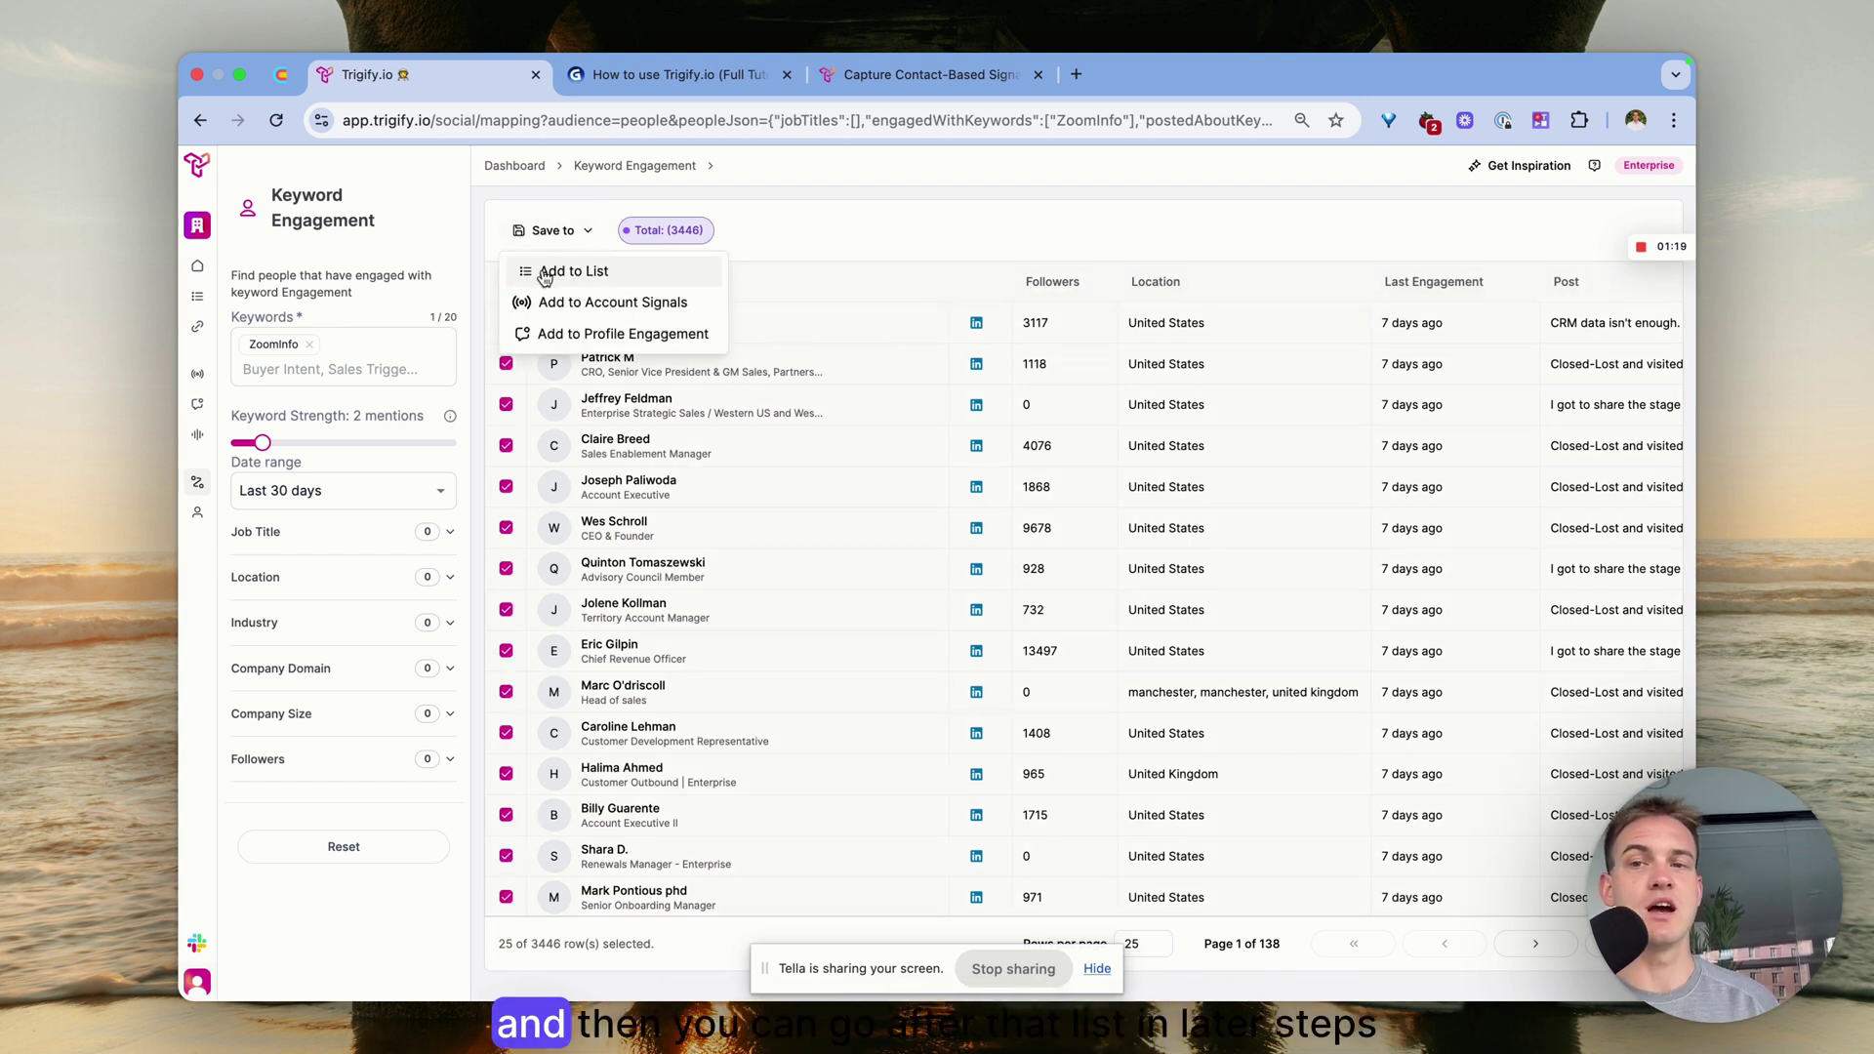
pyautogui.click(857, 244)
pyautogui.click(506, 283)
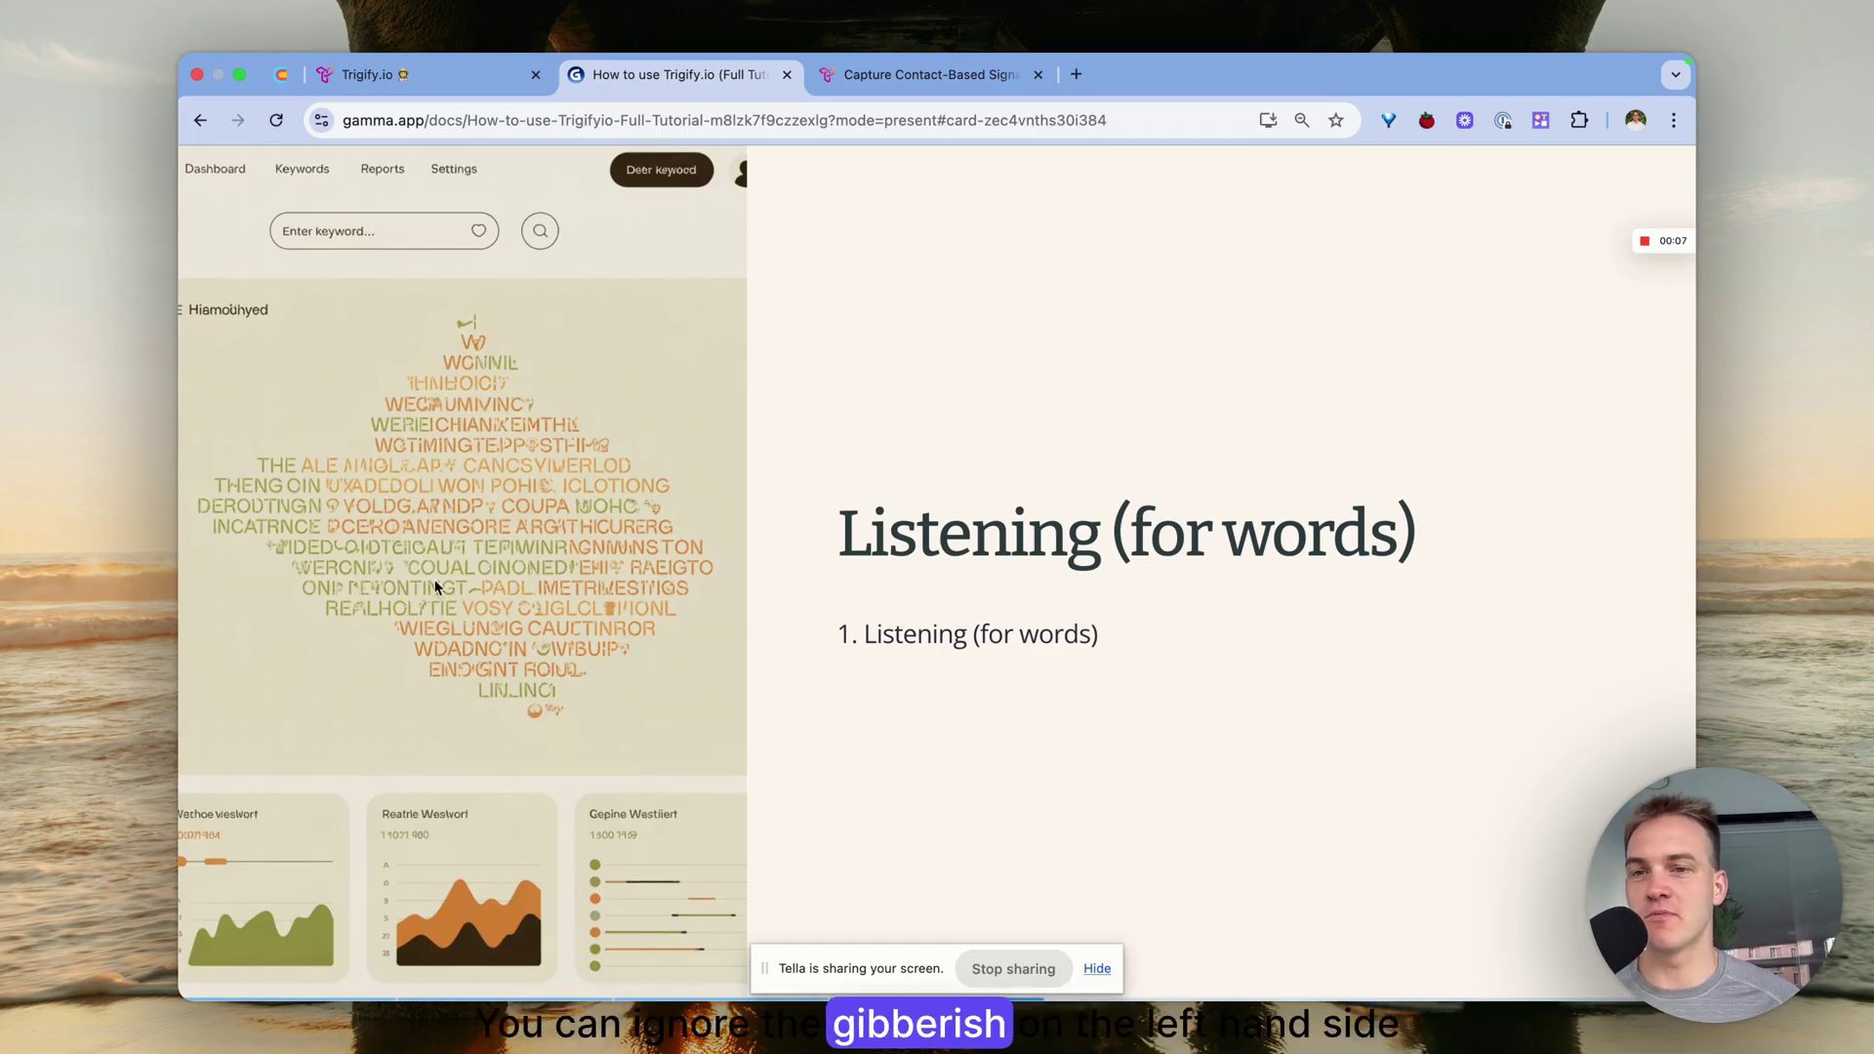
# Go back to Trigify.io's Listening page from the Gamma presentation
pyautogui.click(406, 84)
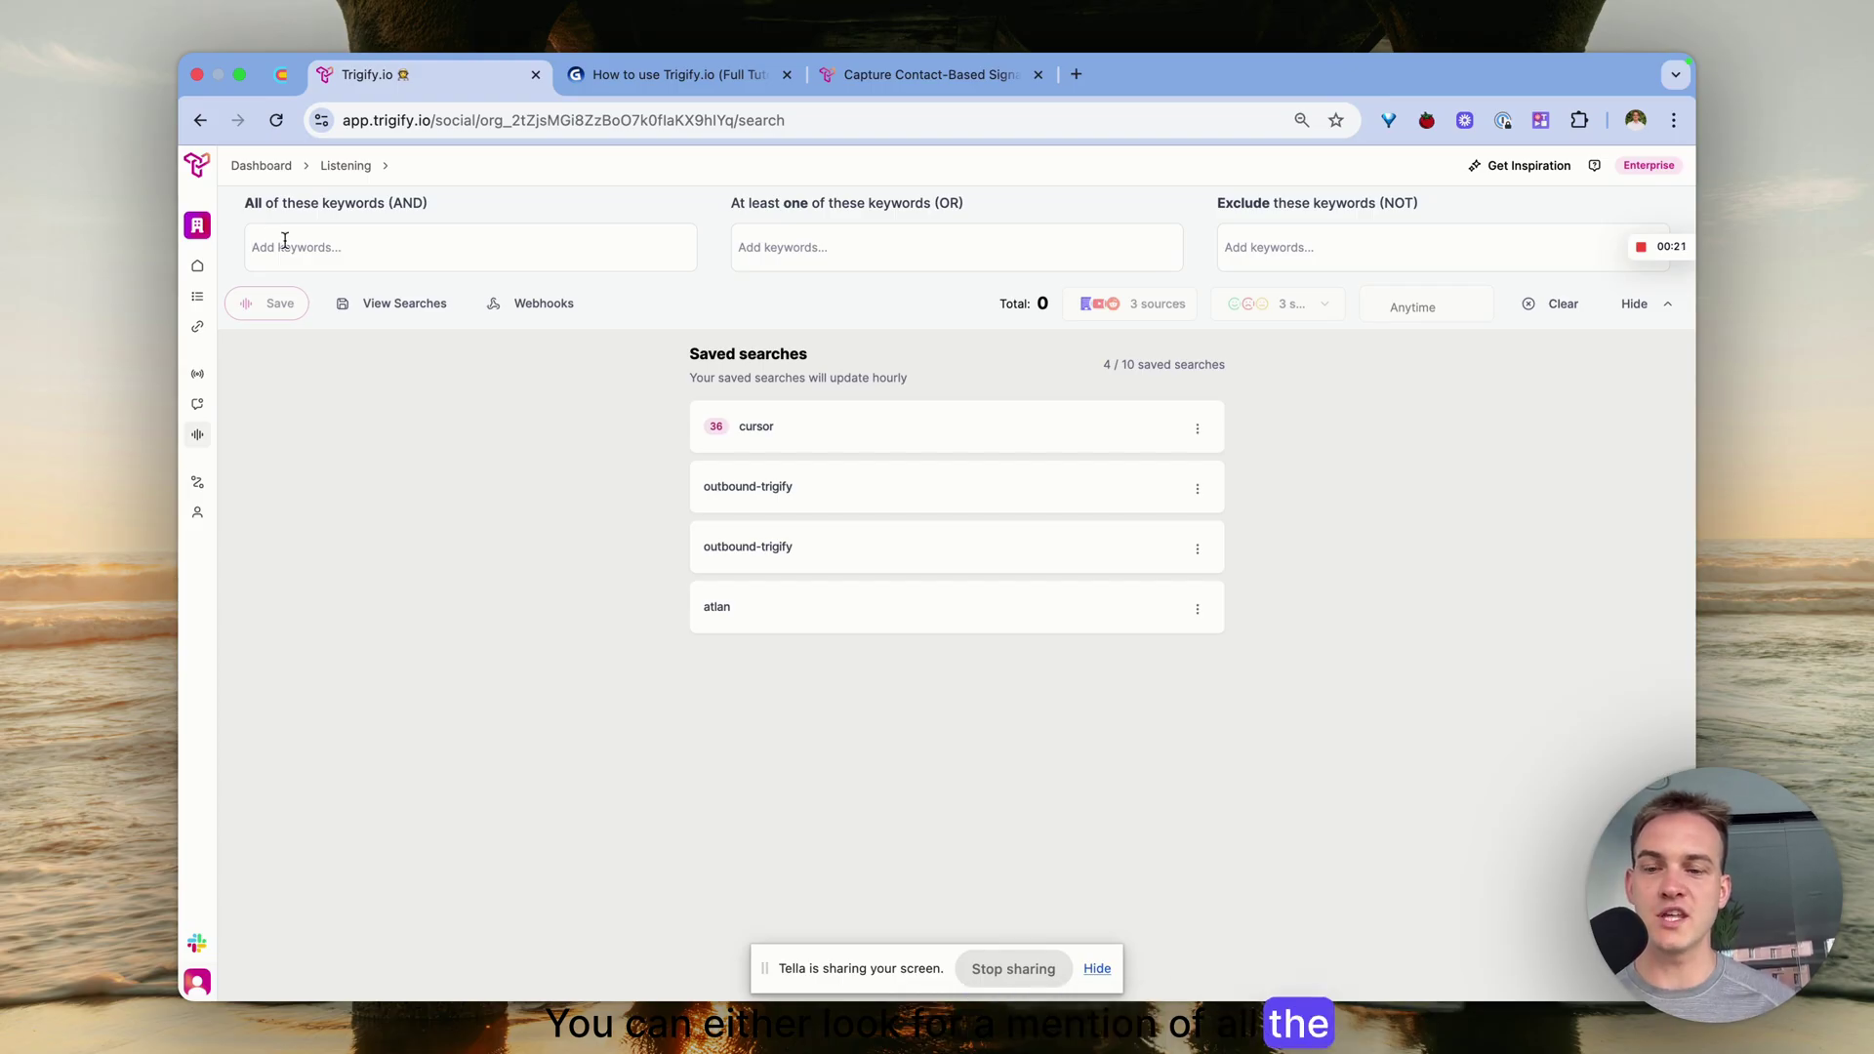
# Try Clay and outbound as required keywords, clear them, then search 'work life balance'
pyautogui.write('CLa')
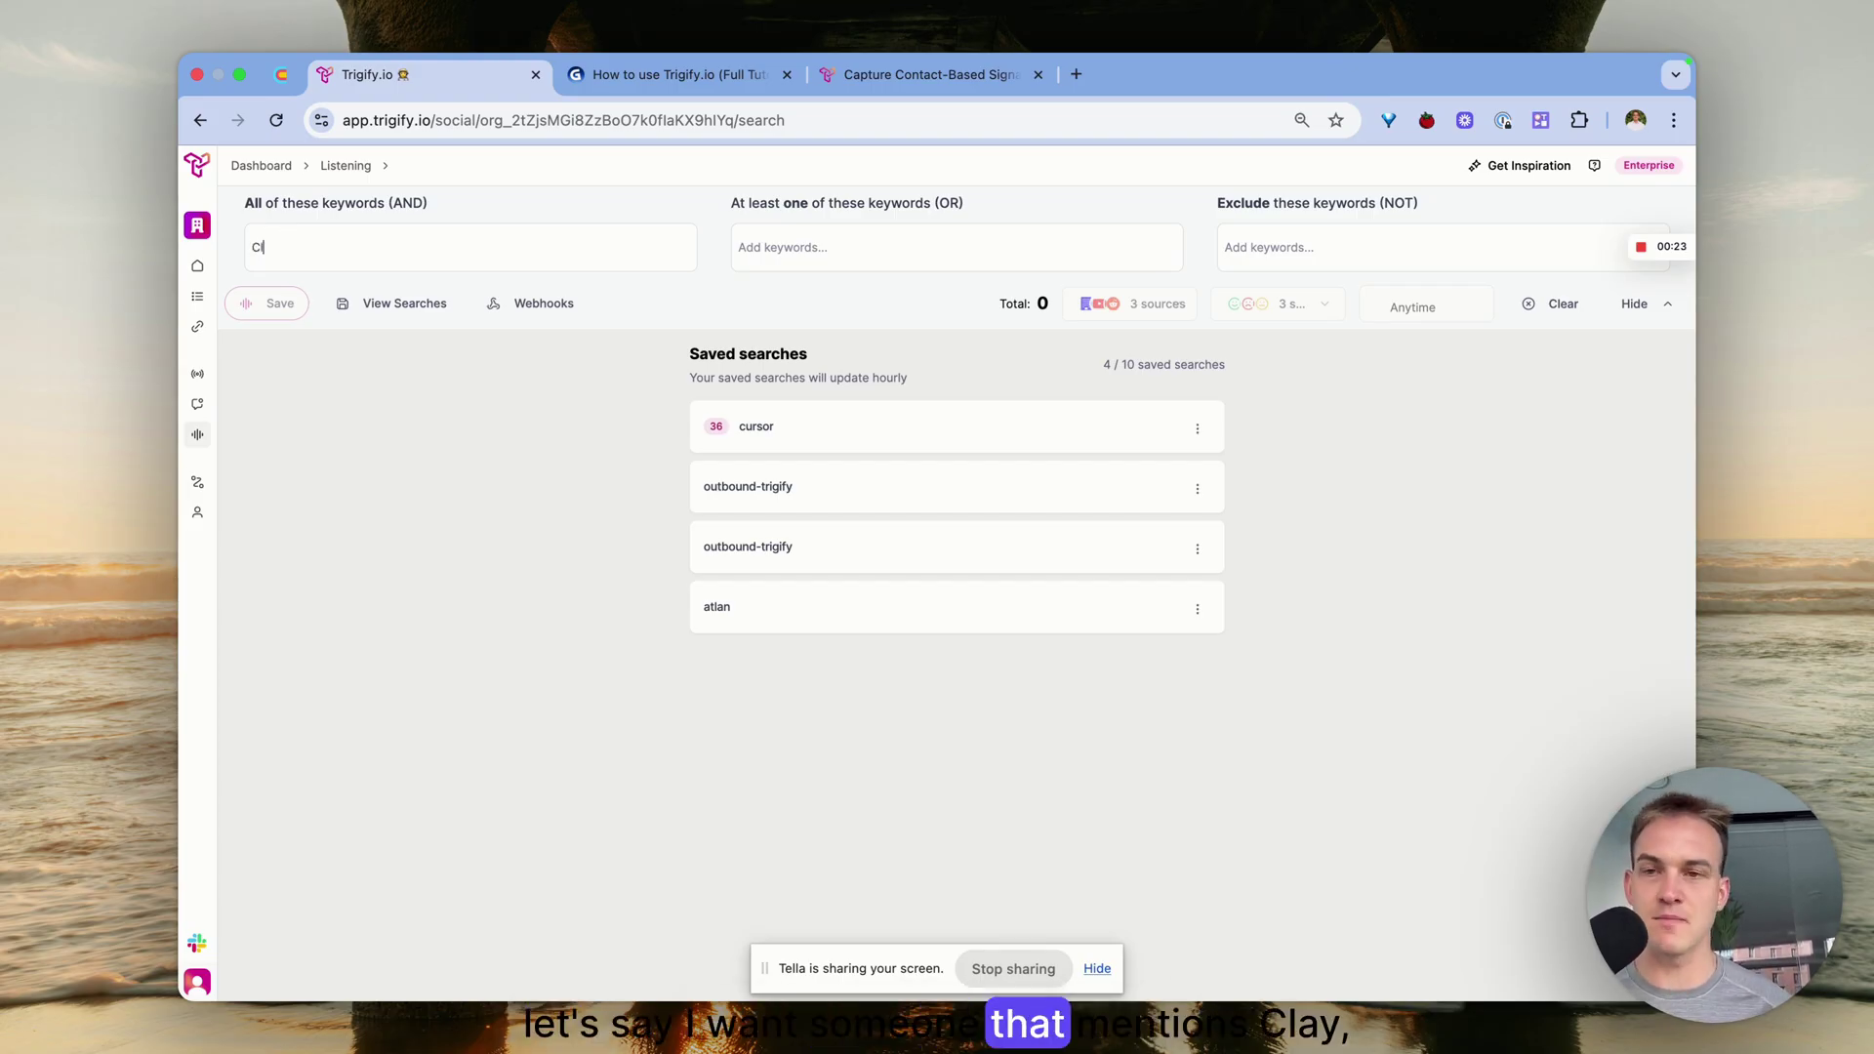
pyautogui.write('y')
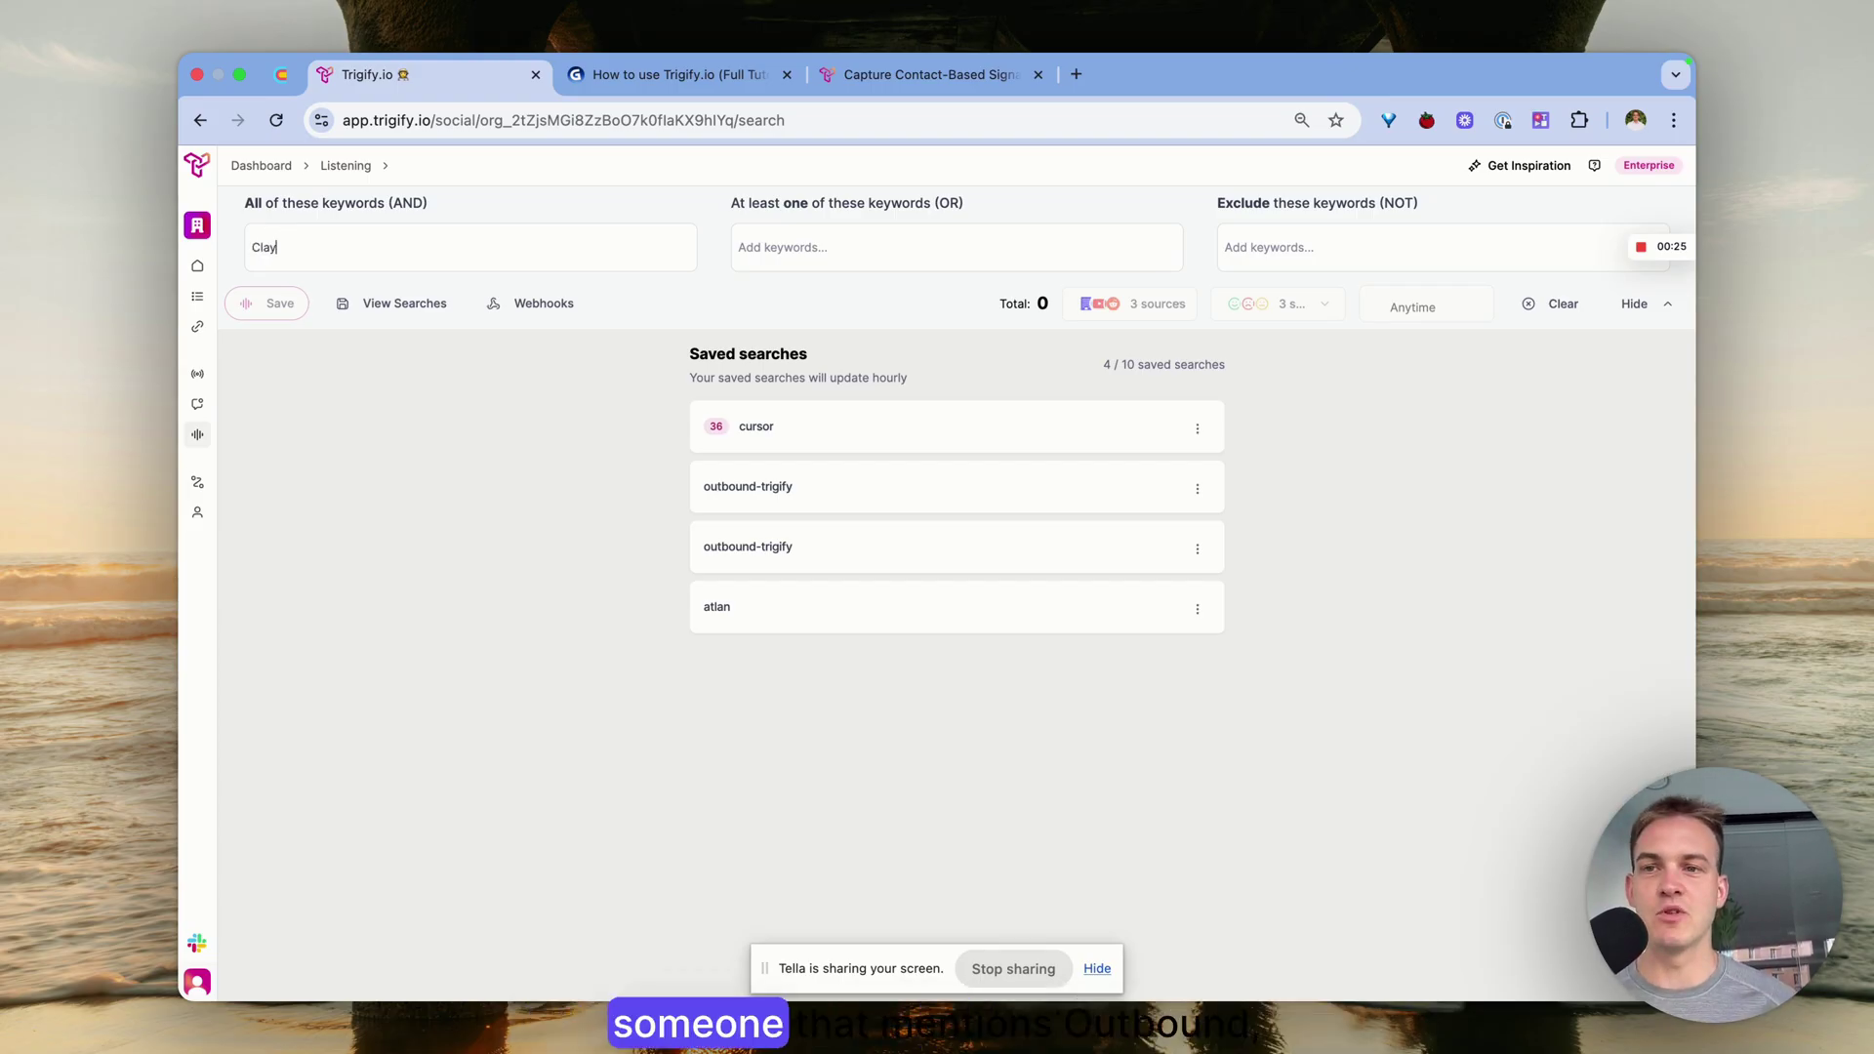
pyautogui.press('Return')
pyautogui.write('outbound')
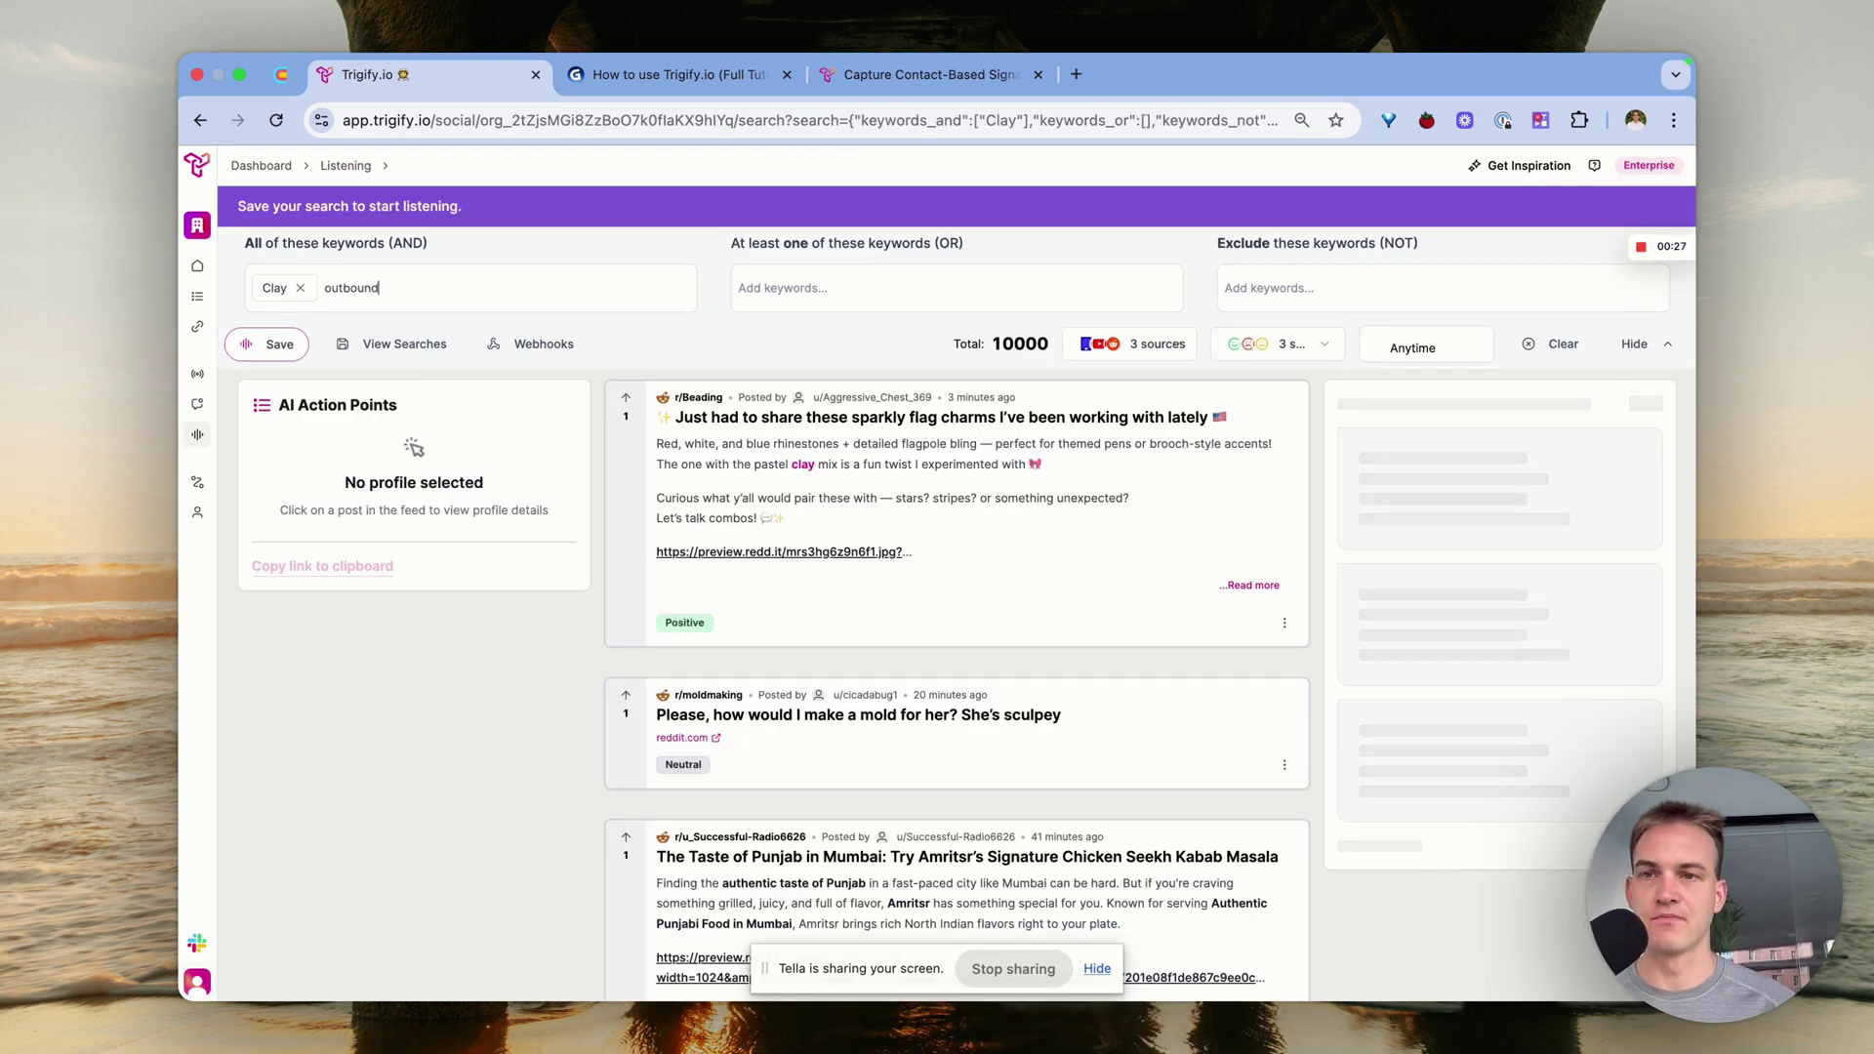
pyautogui.press('Return')
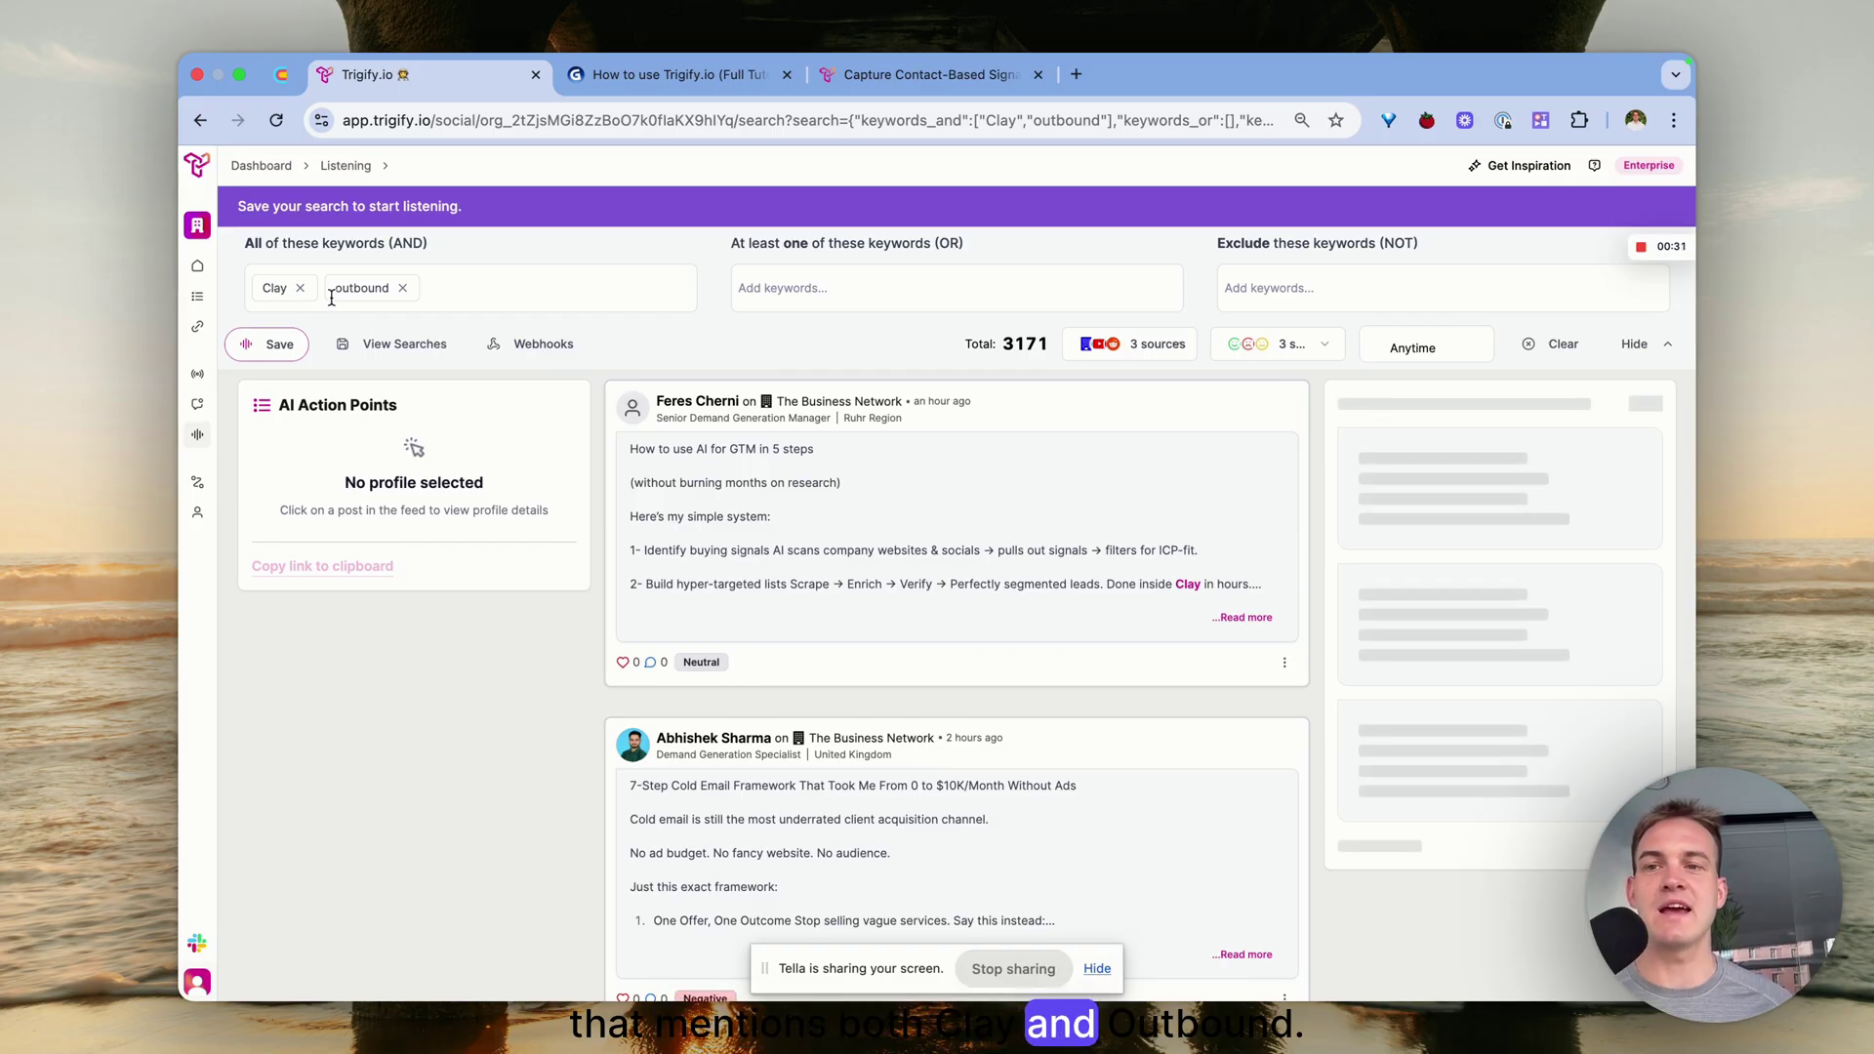
pyautogui.click(299, 288)
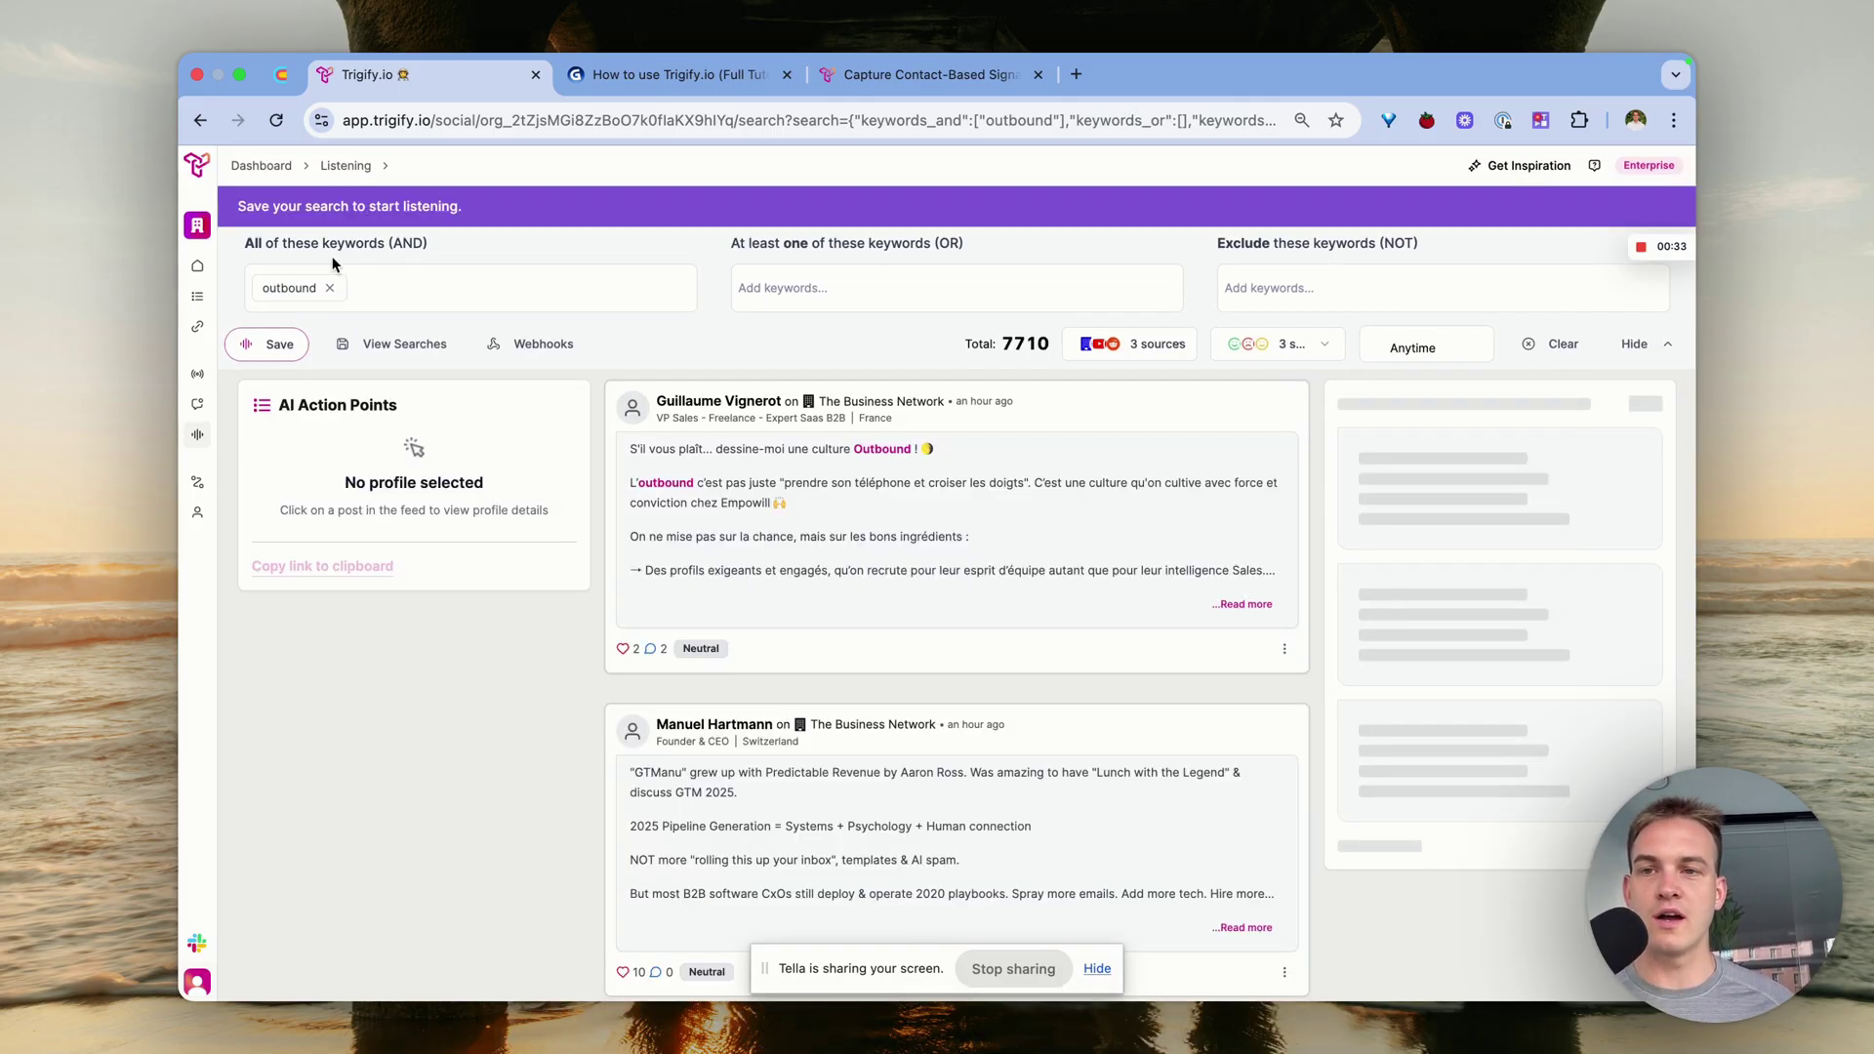
pyautogui.click(330, 288)
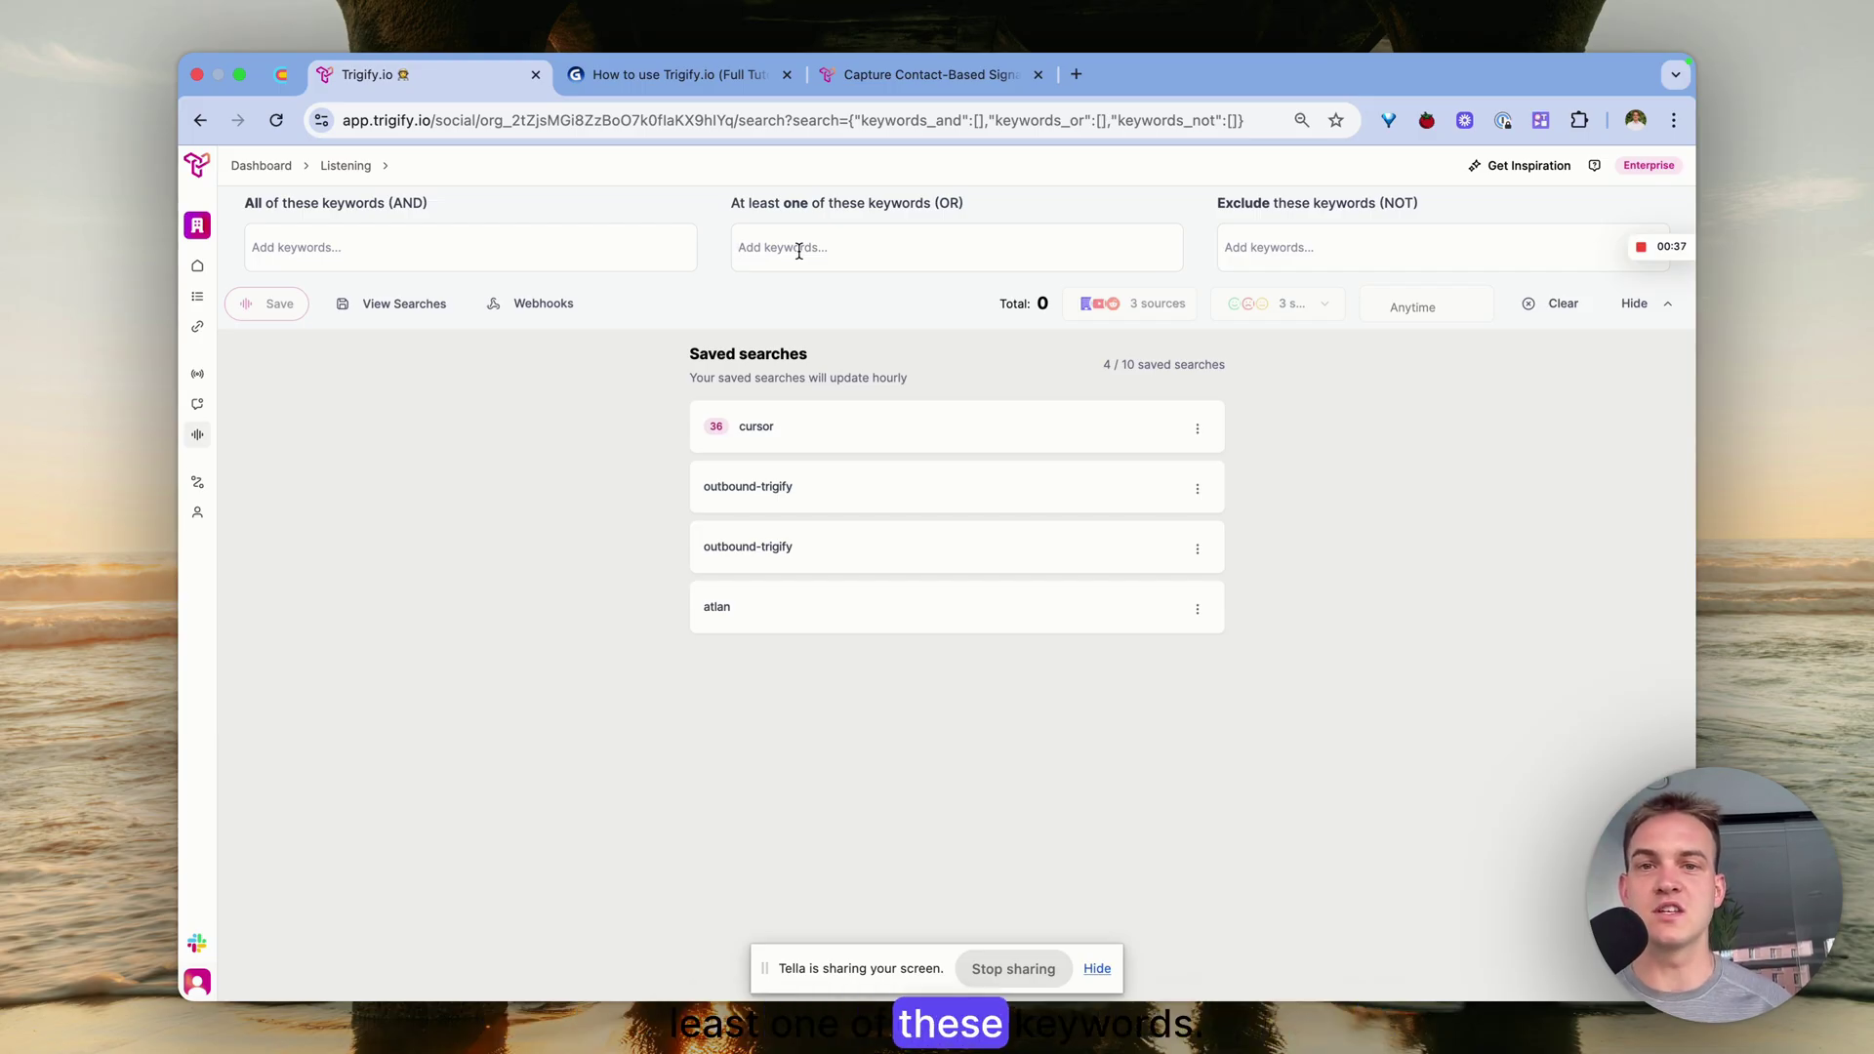
pyautogui.write('work life balance')
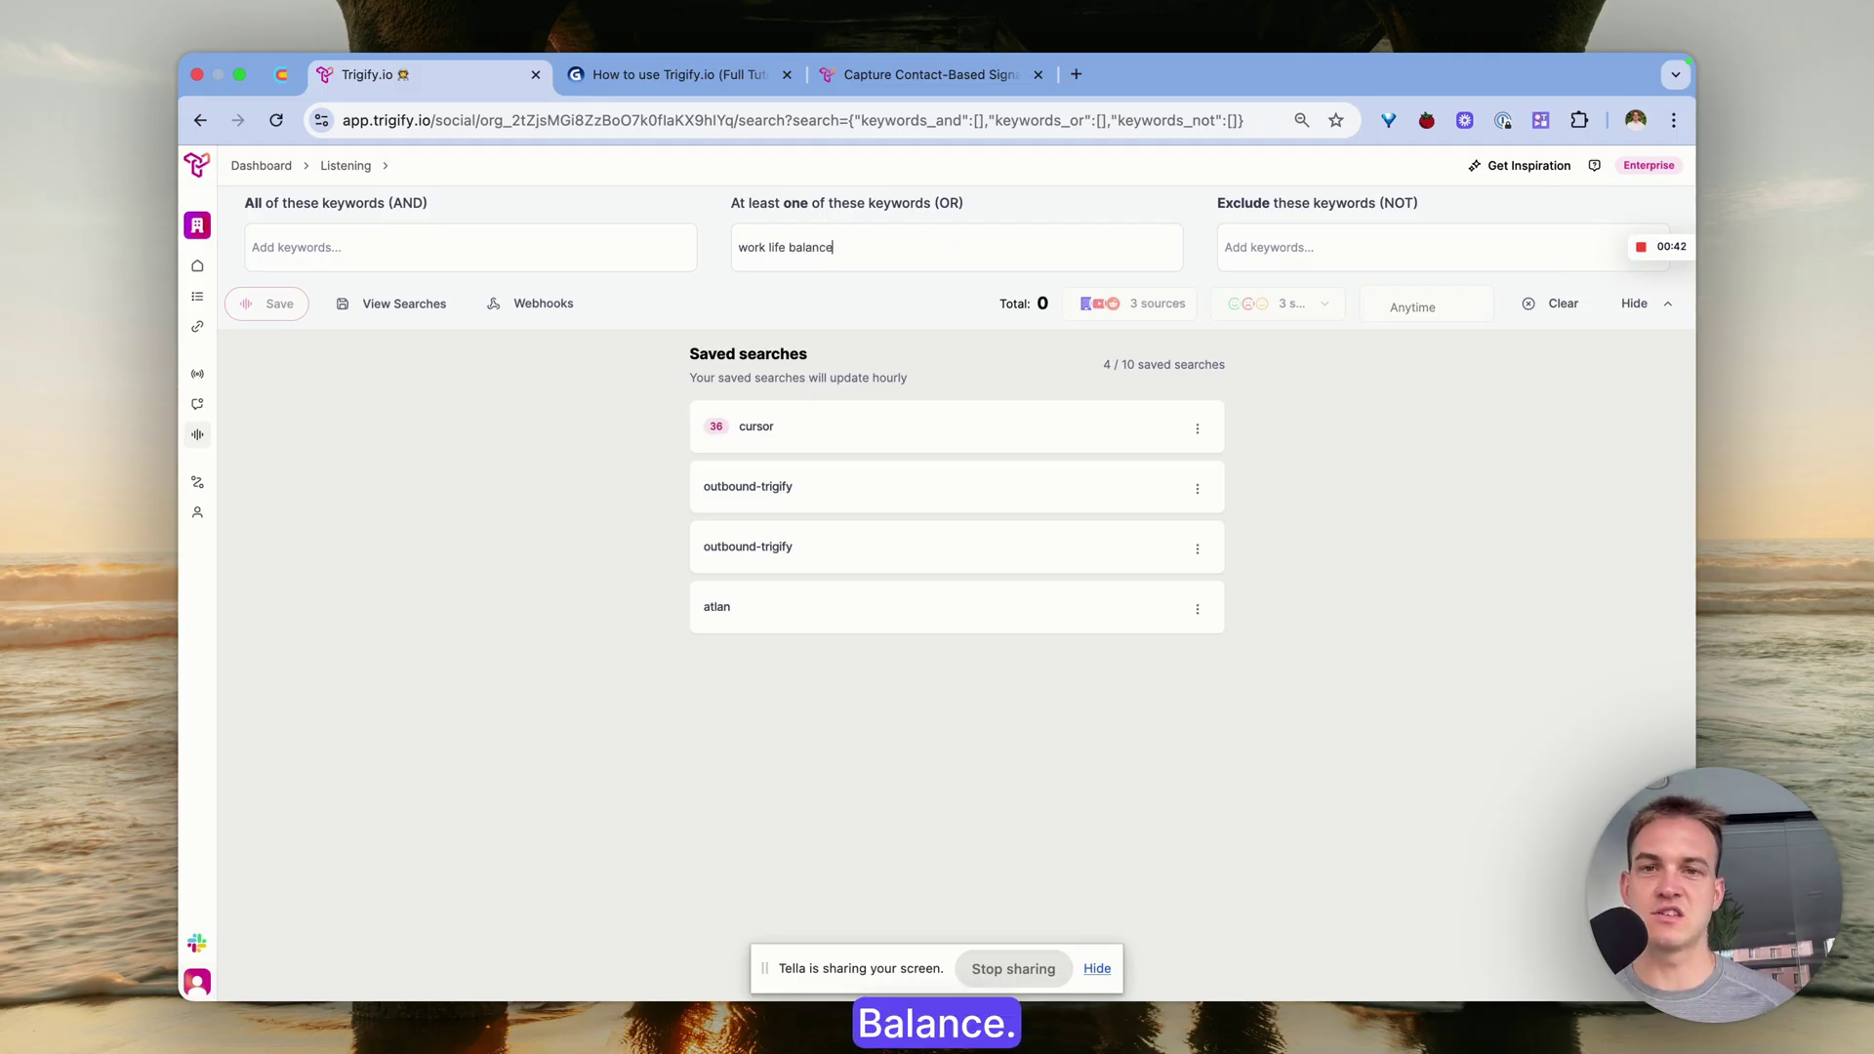
pyautogui.press('Return')
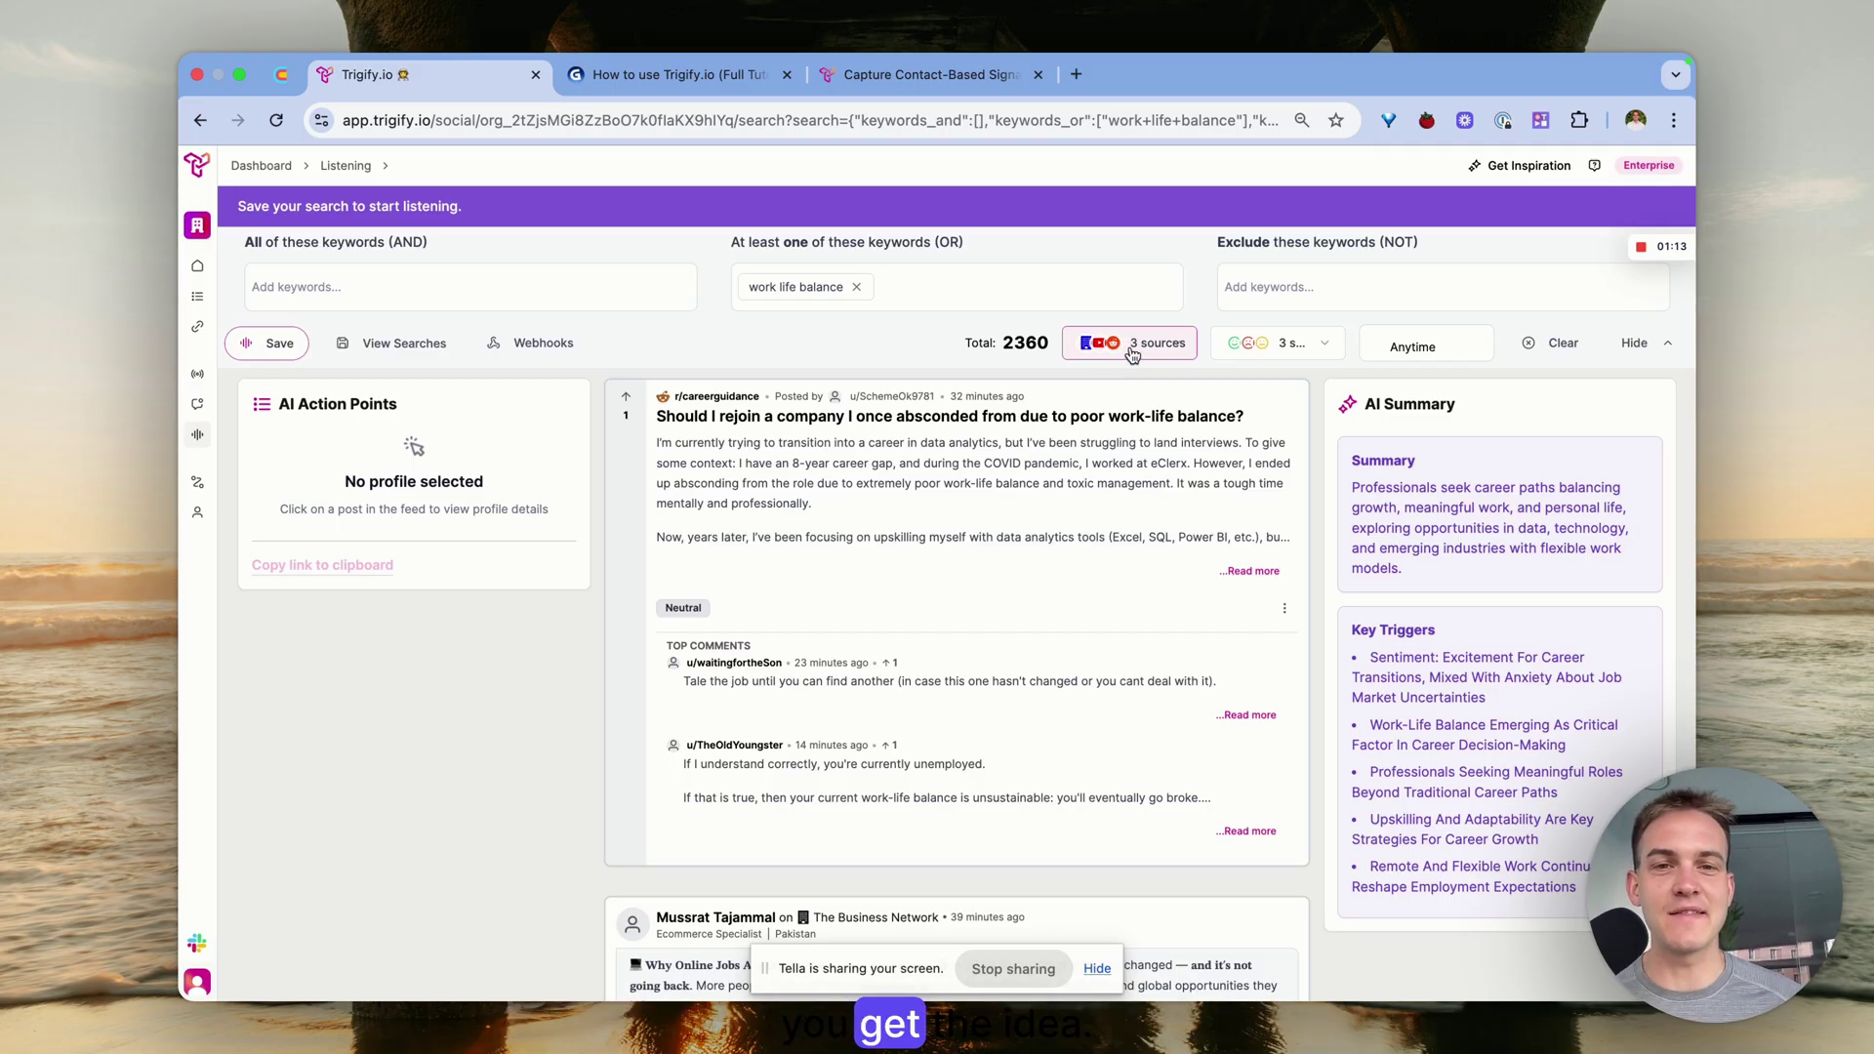
pyautogui.click(1132, 349)
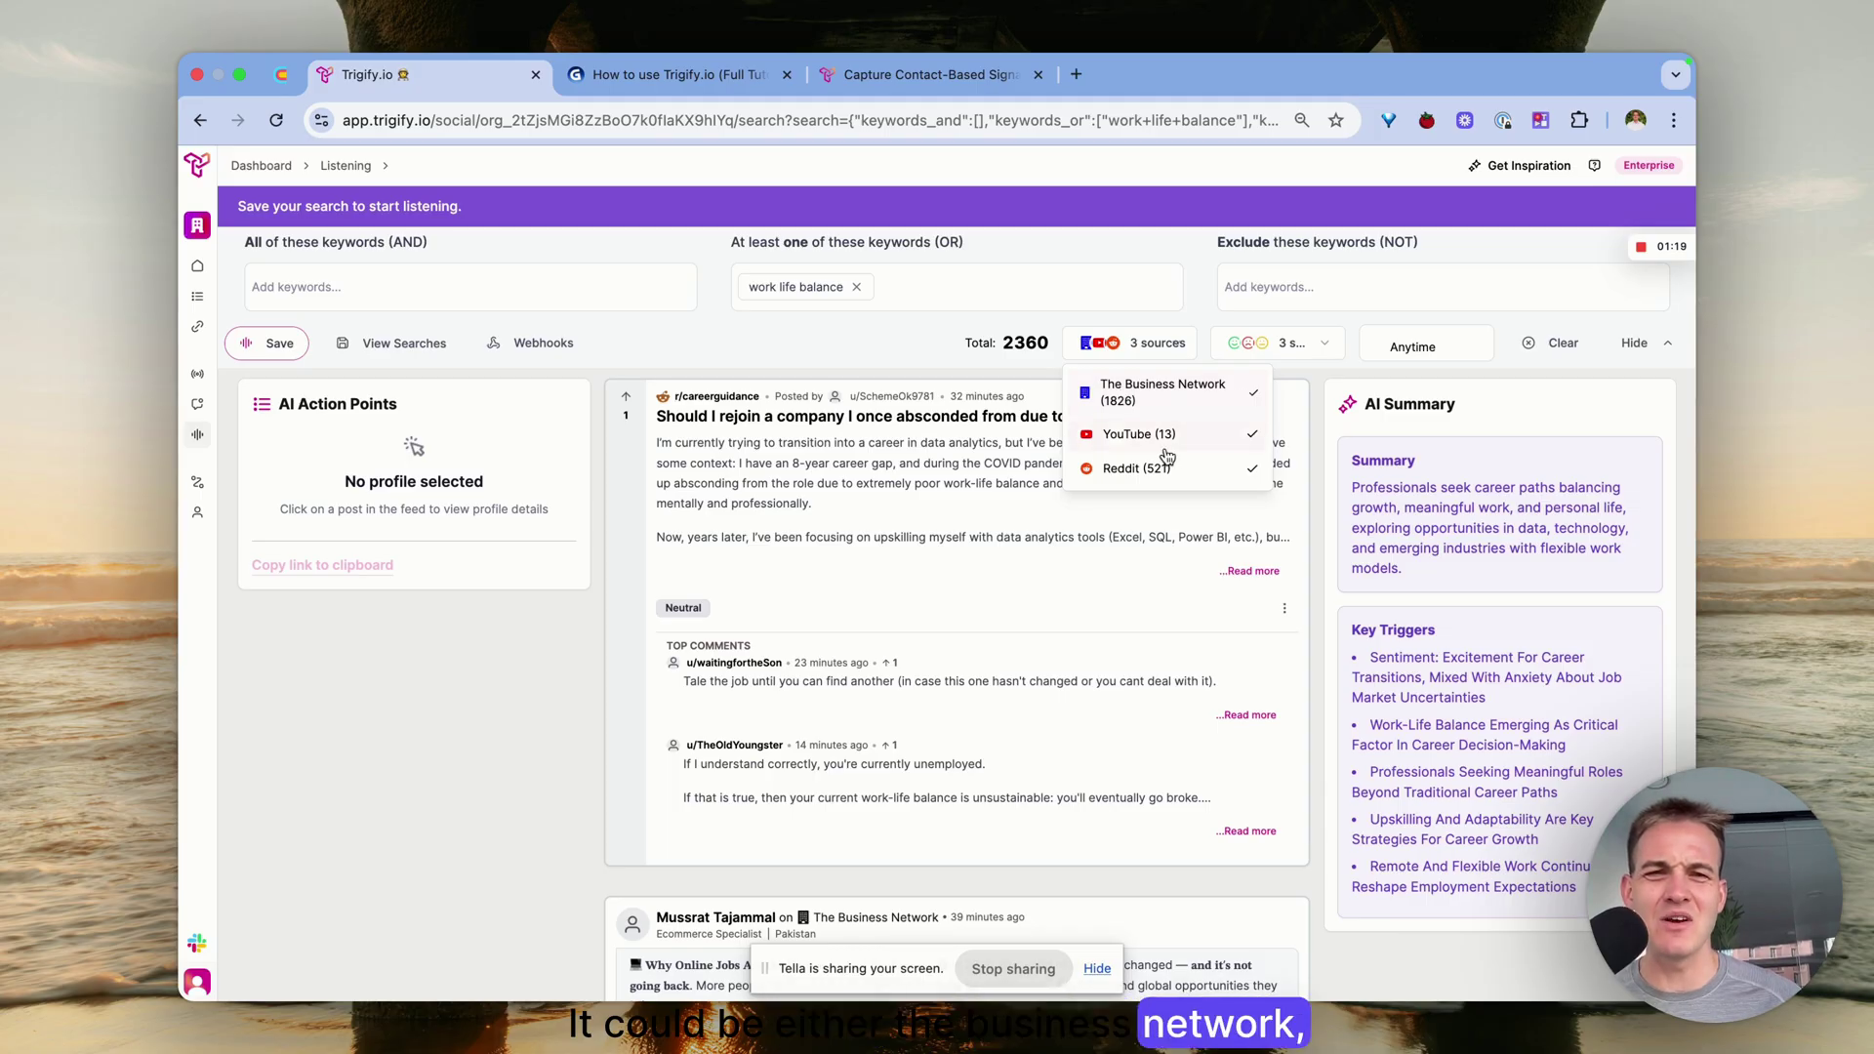
pyautogui.click(1290, 343)
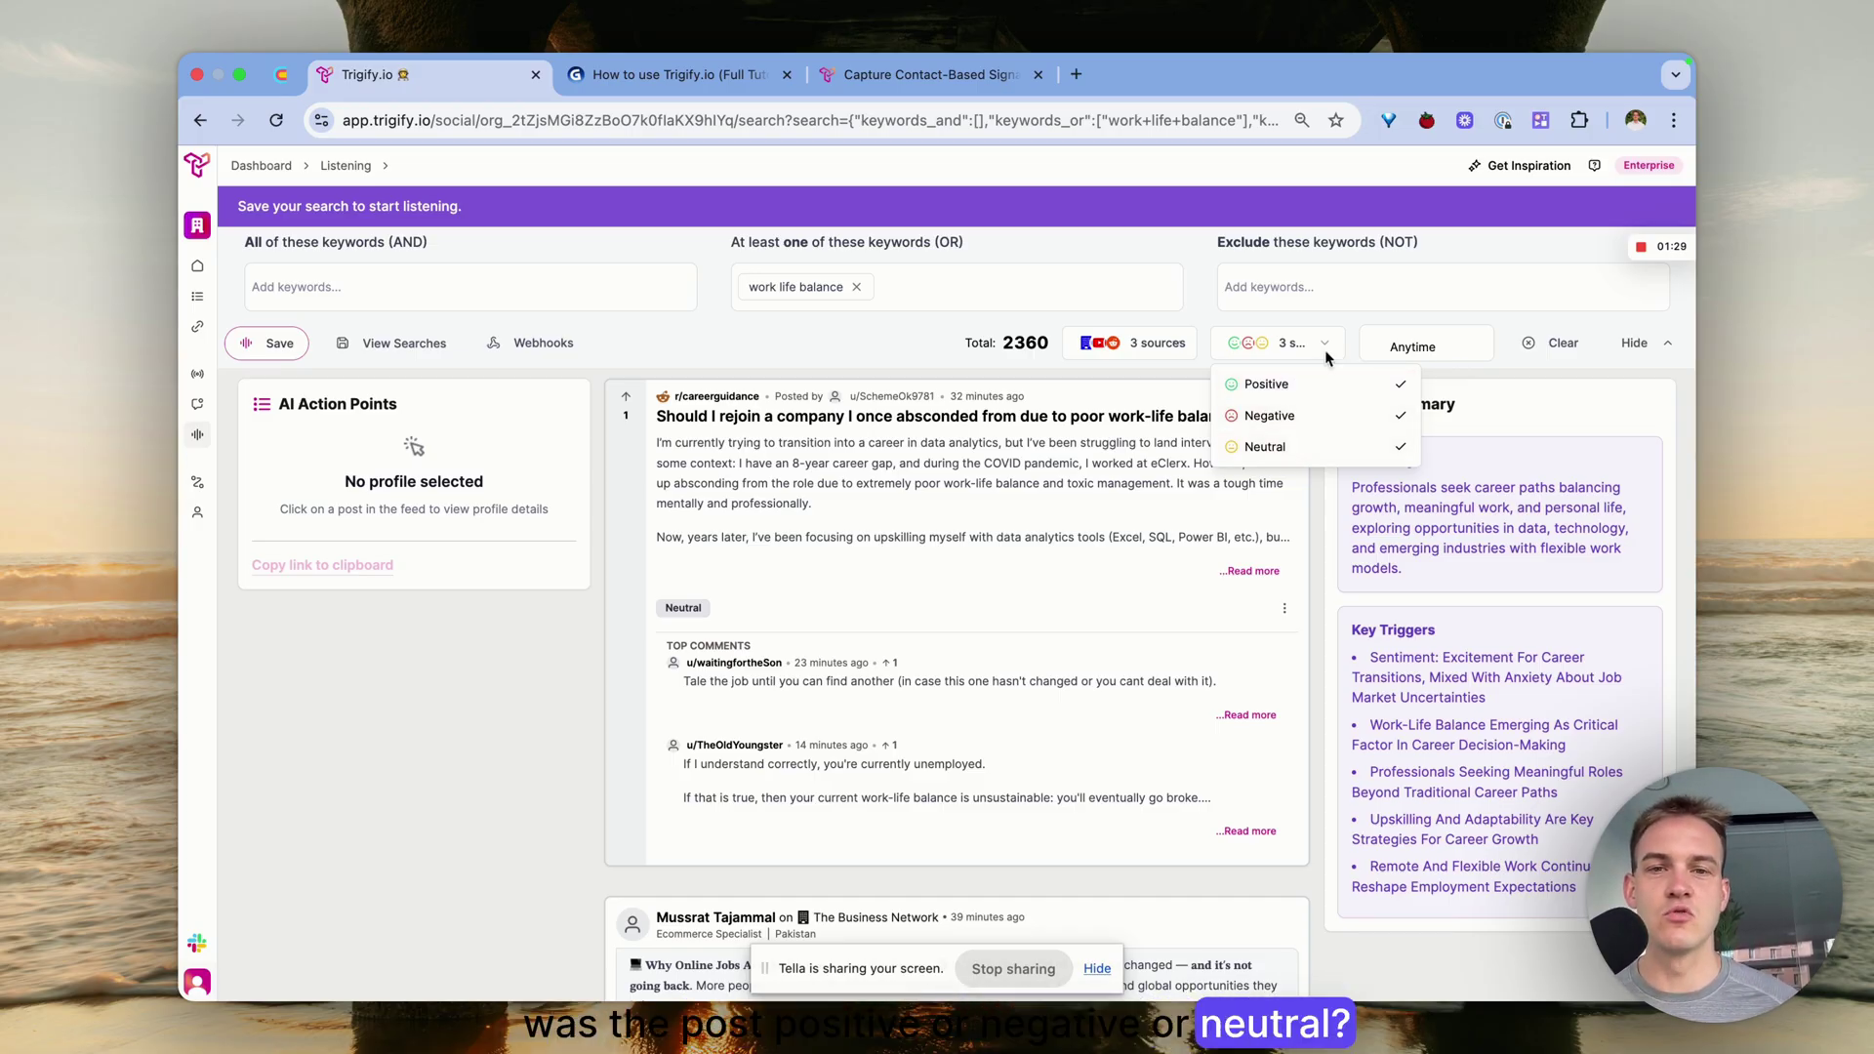
pyautogui.click(911, 341)
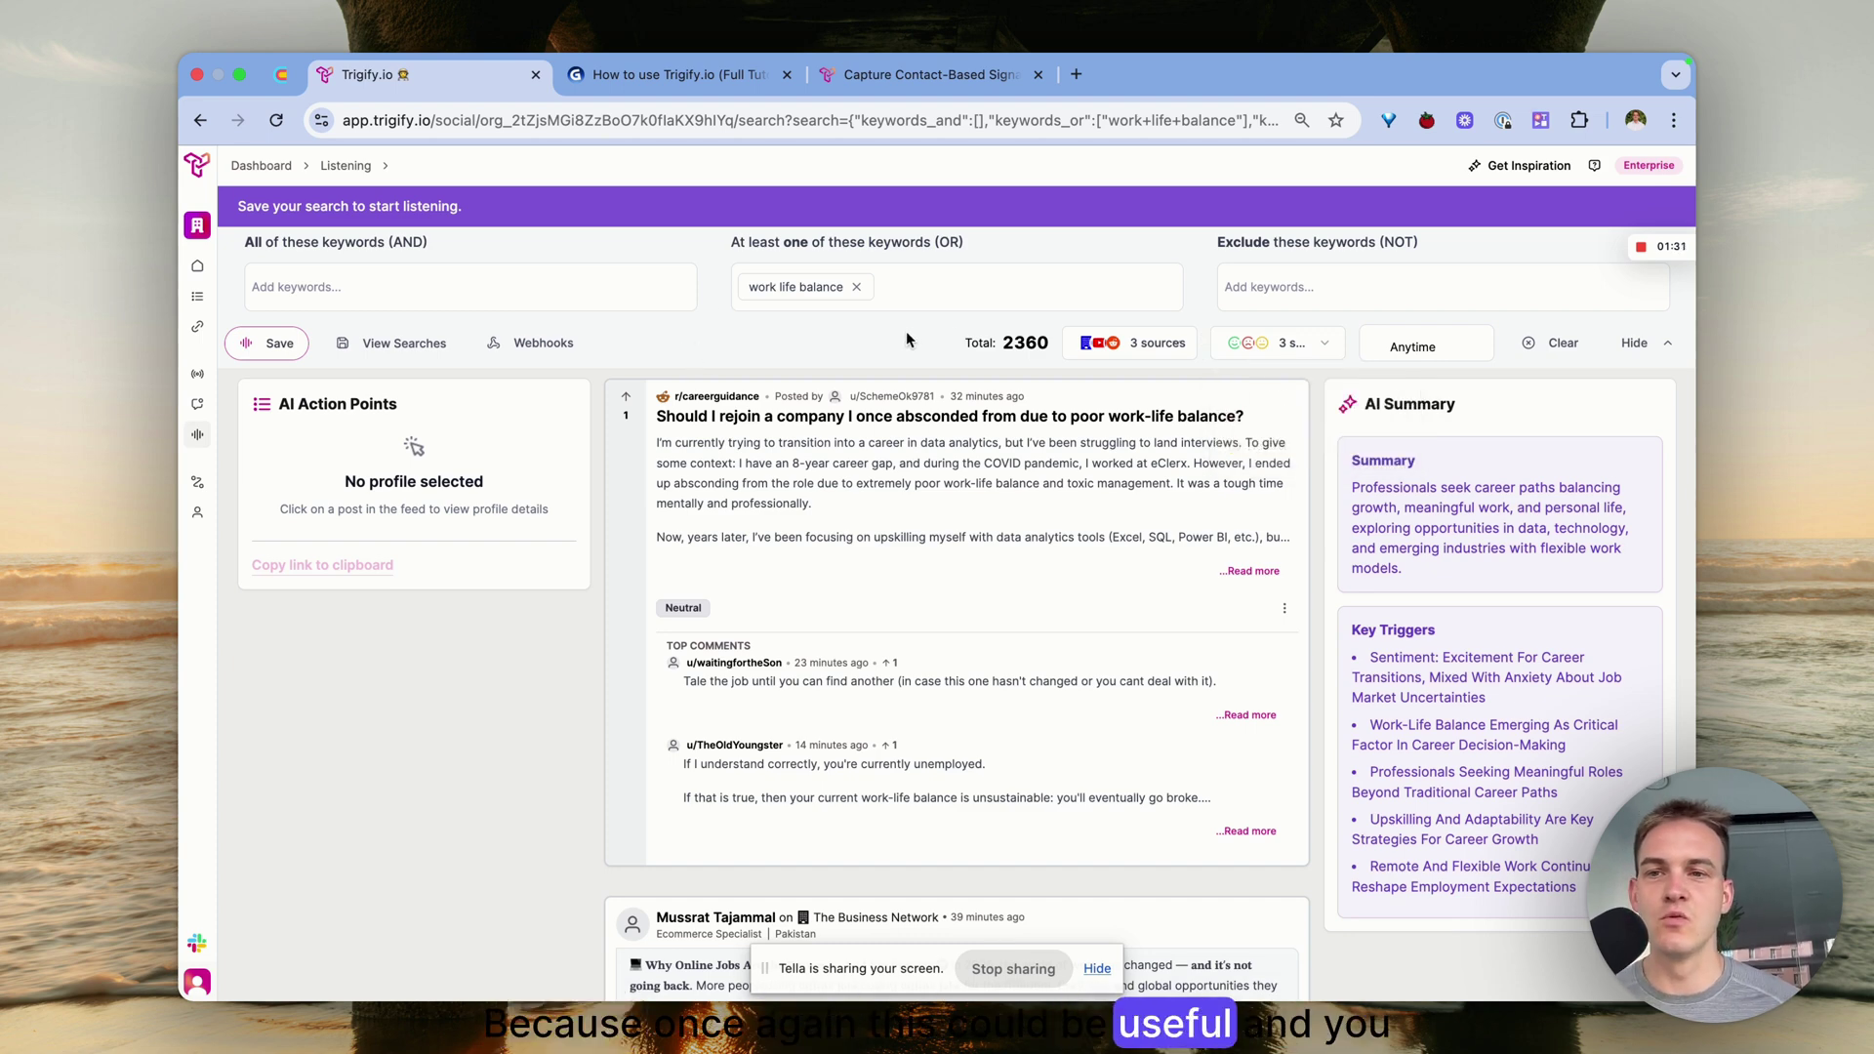
pyautogui.scroll(-5, 724, 446)
pyautogui.scroll(-4, 724, 446)
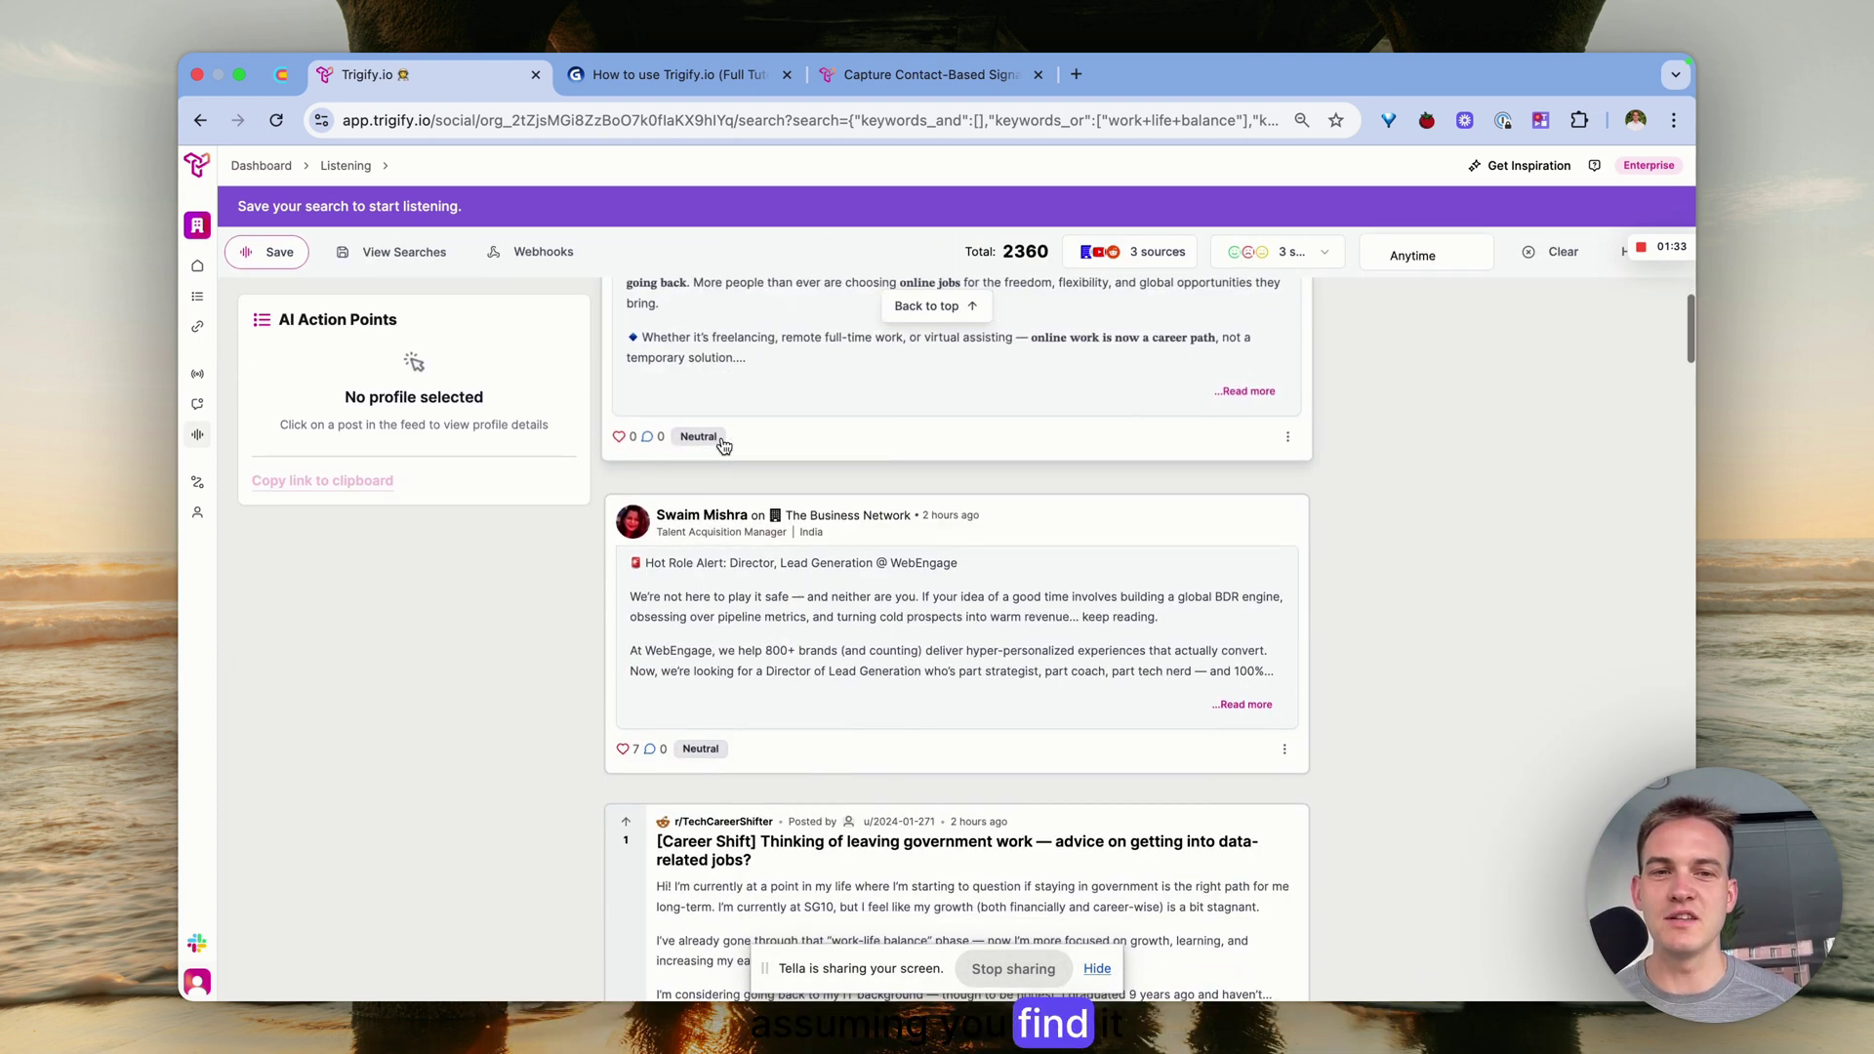
pyautogui.click(1288, 441)
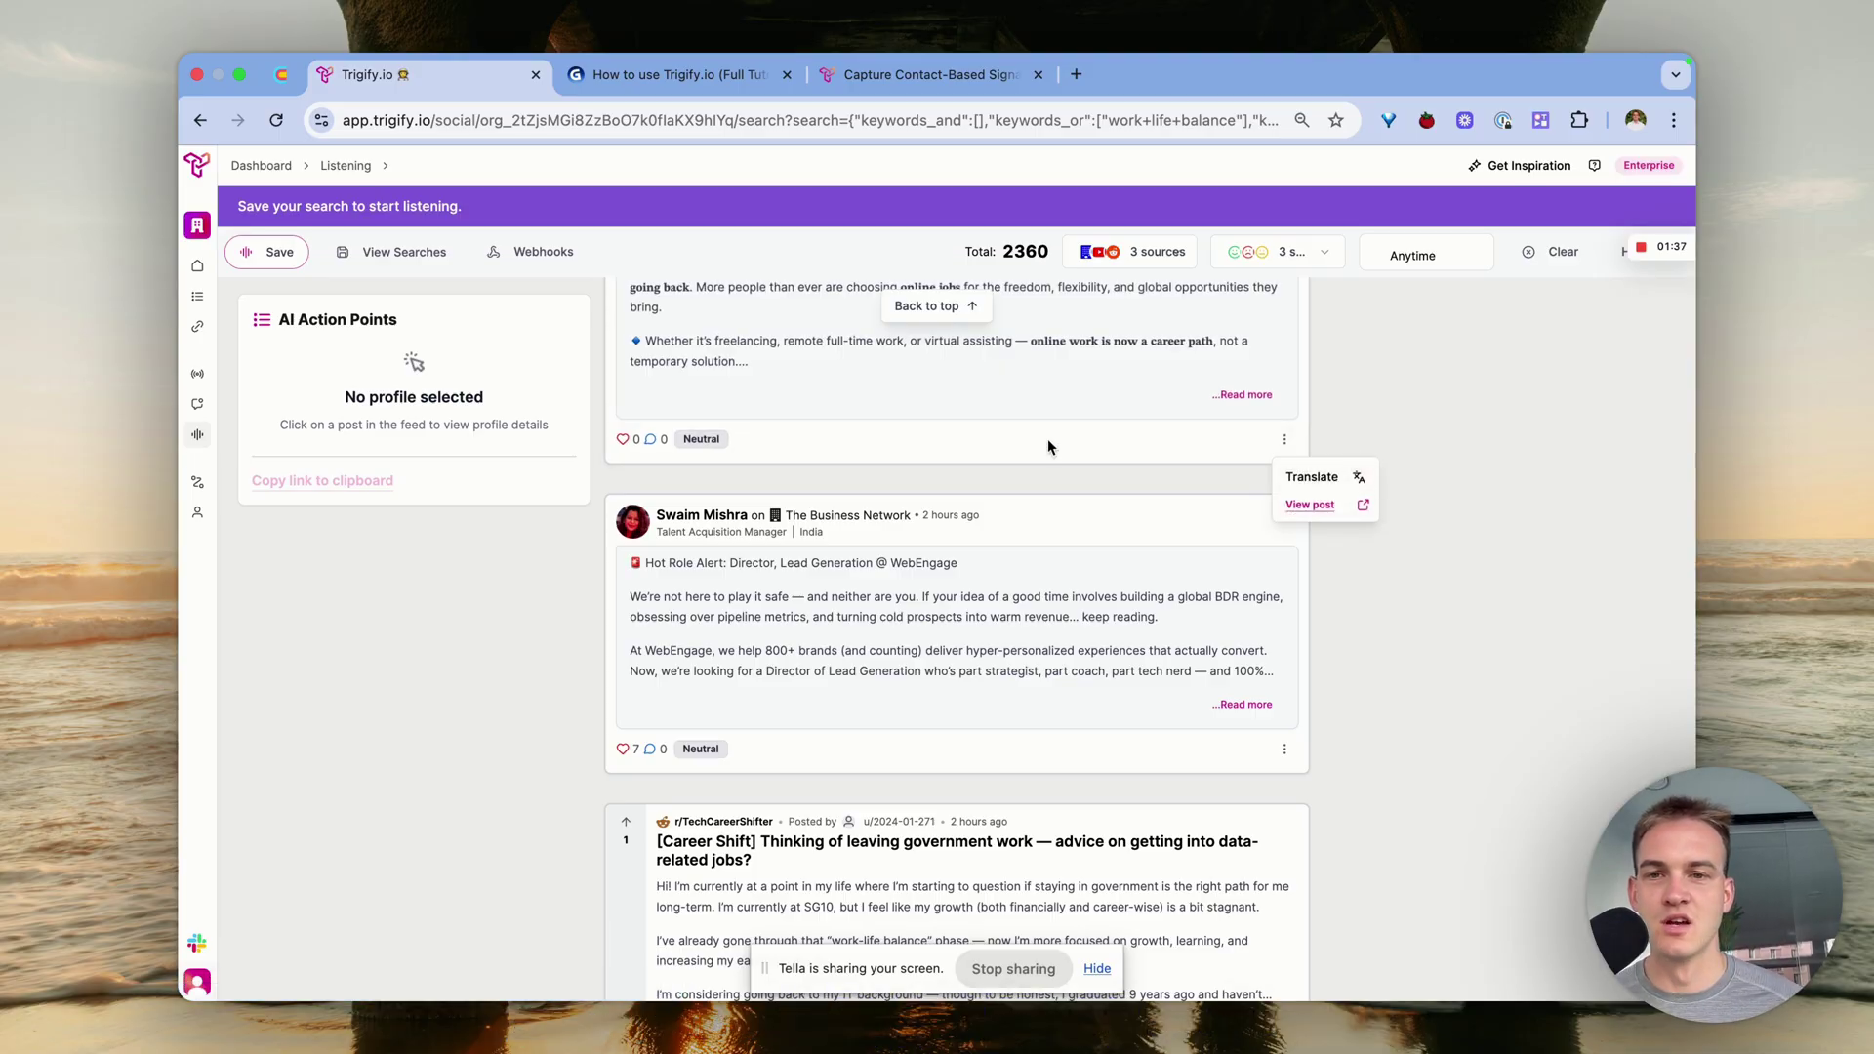
pyautogui.scroll(10, 1150, 414)
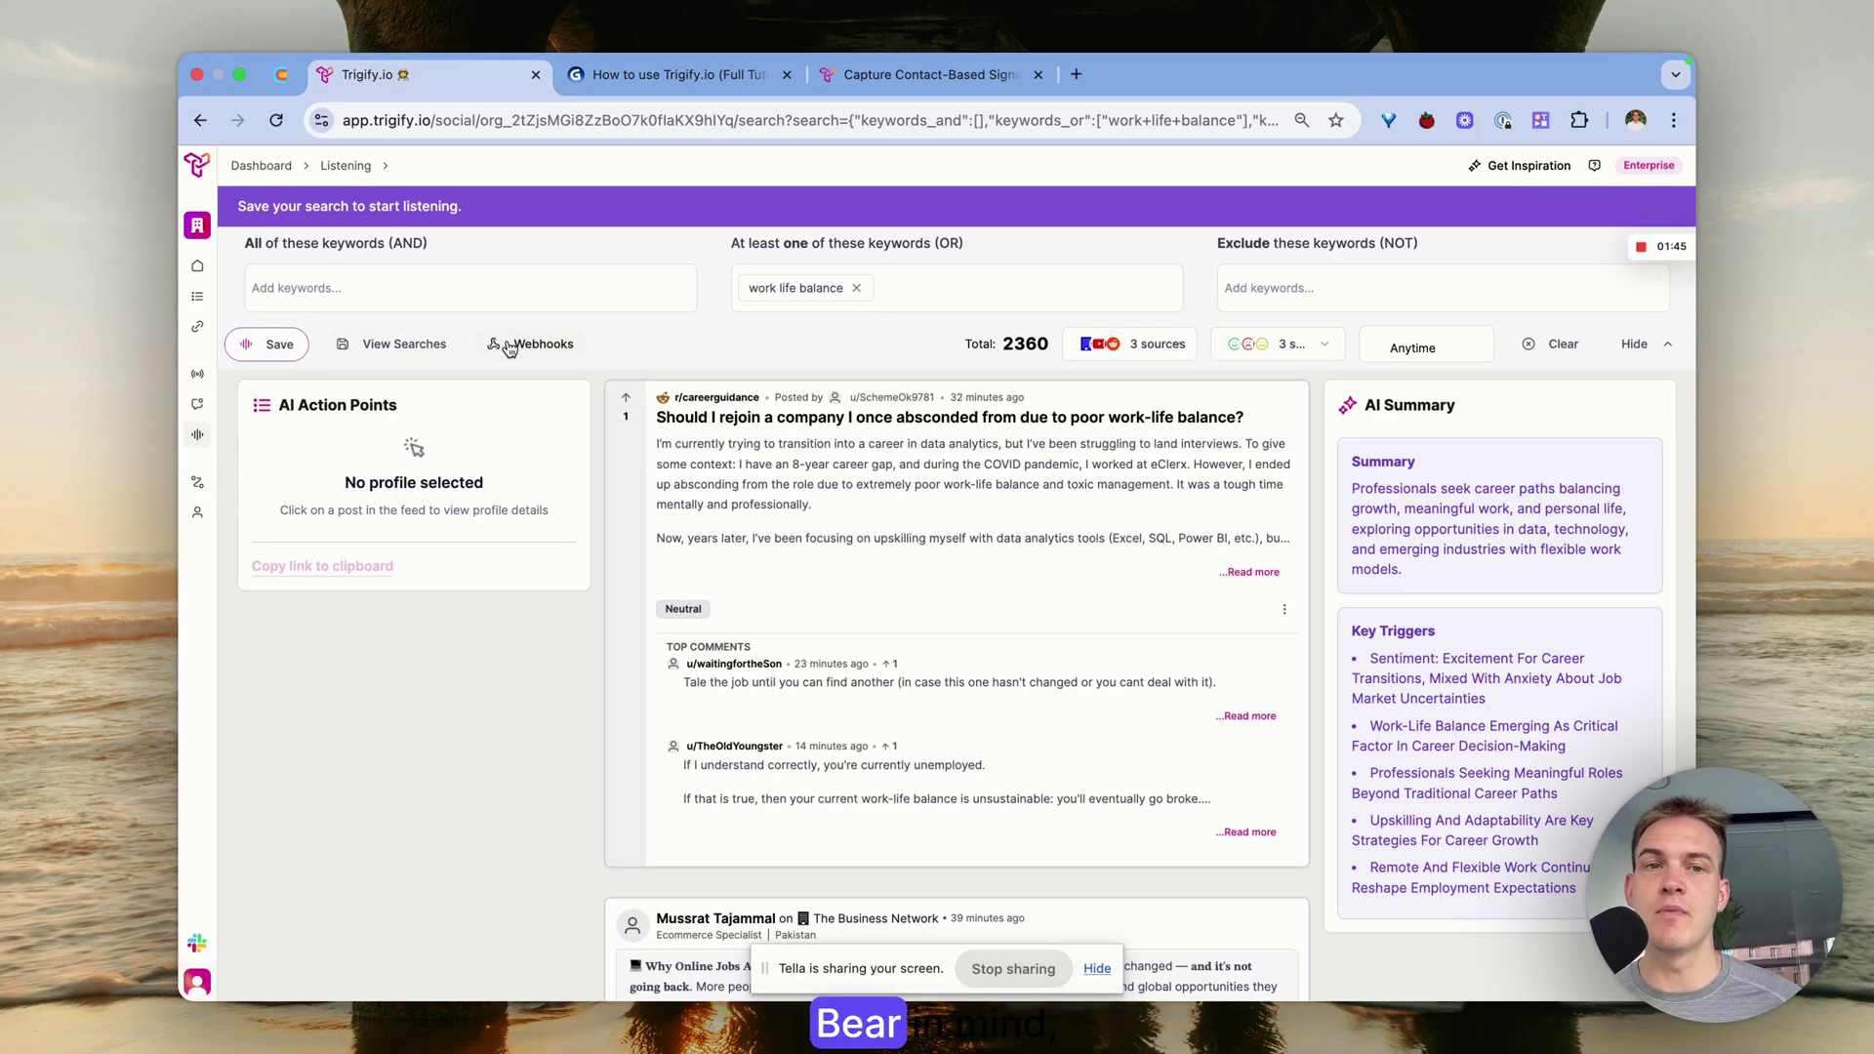
# Open Integrations via Webhooks and browse the CRM and tool cards, including Clay Webhook
pyautogui.click(512, 346)
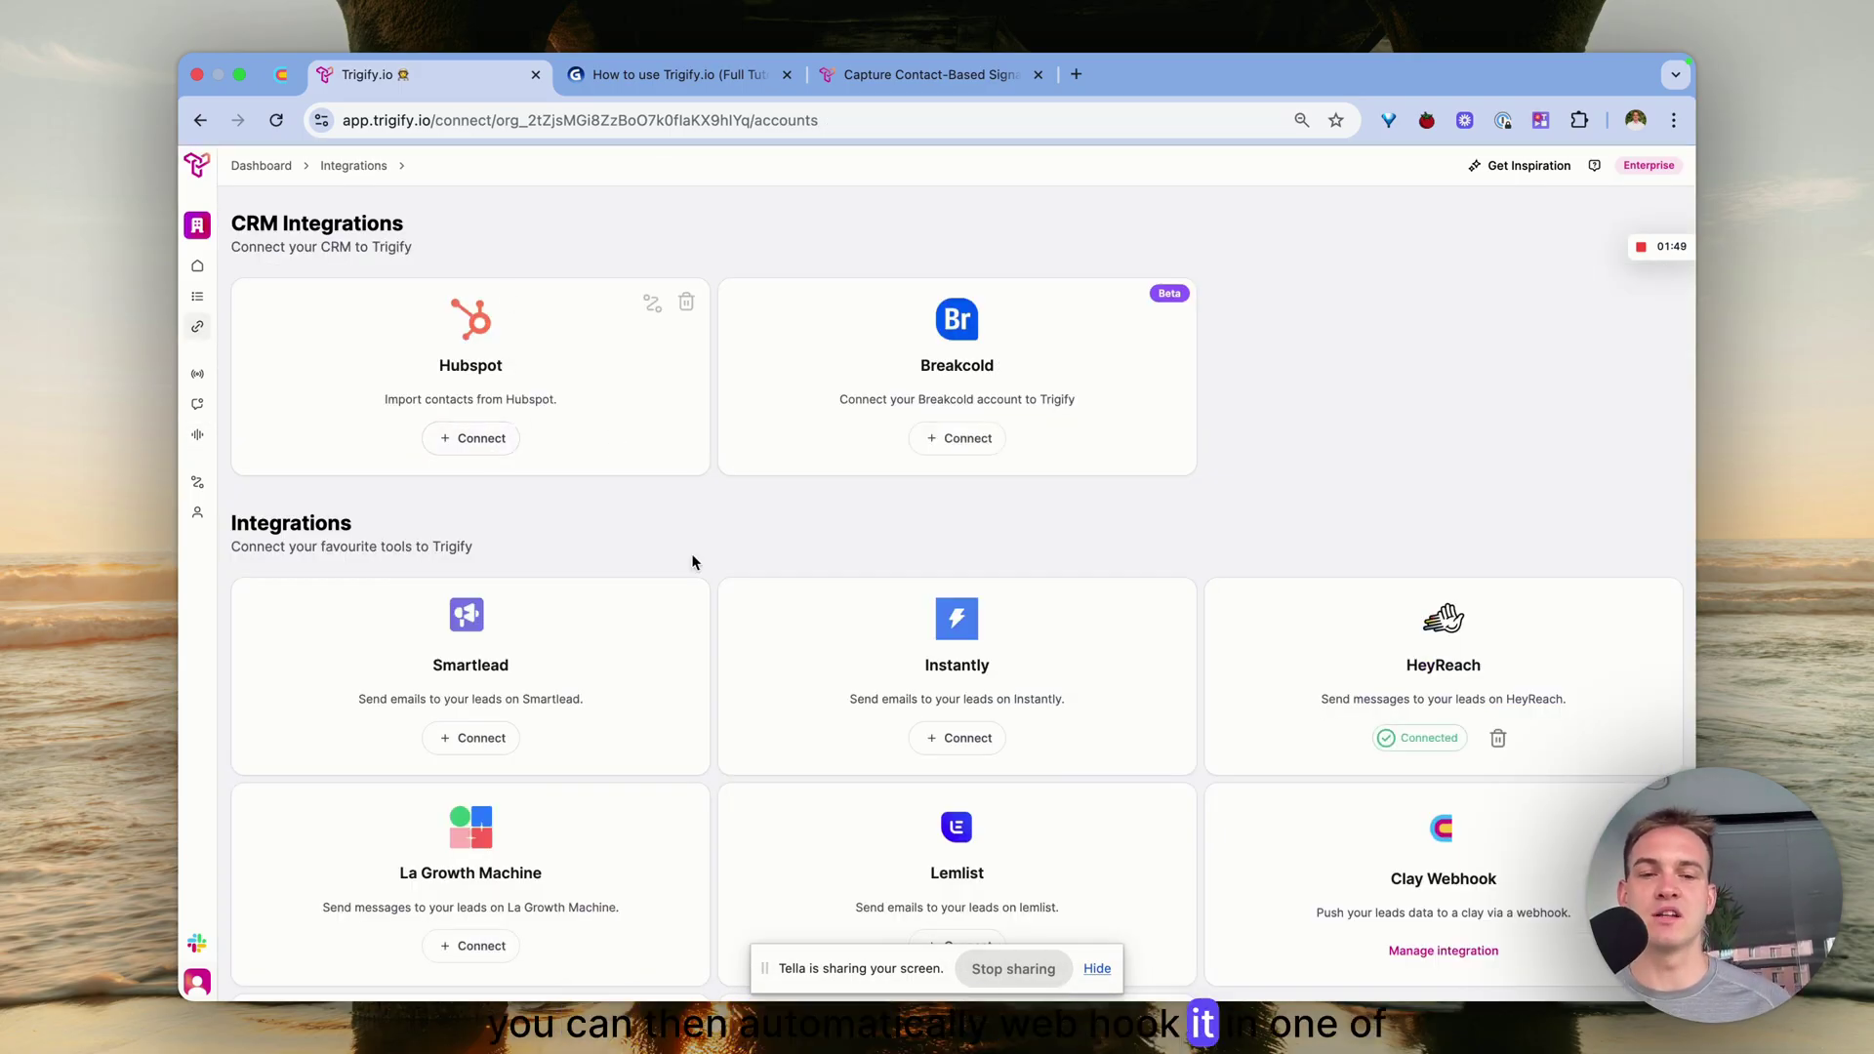
pyautogui.scroll(-3, 698, 571)
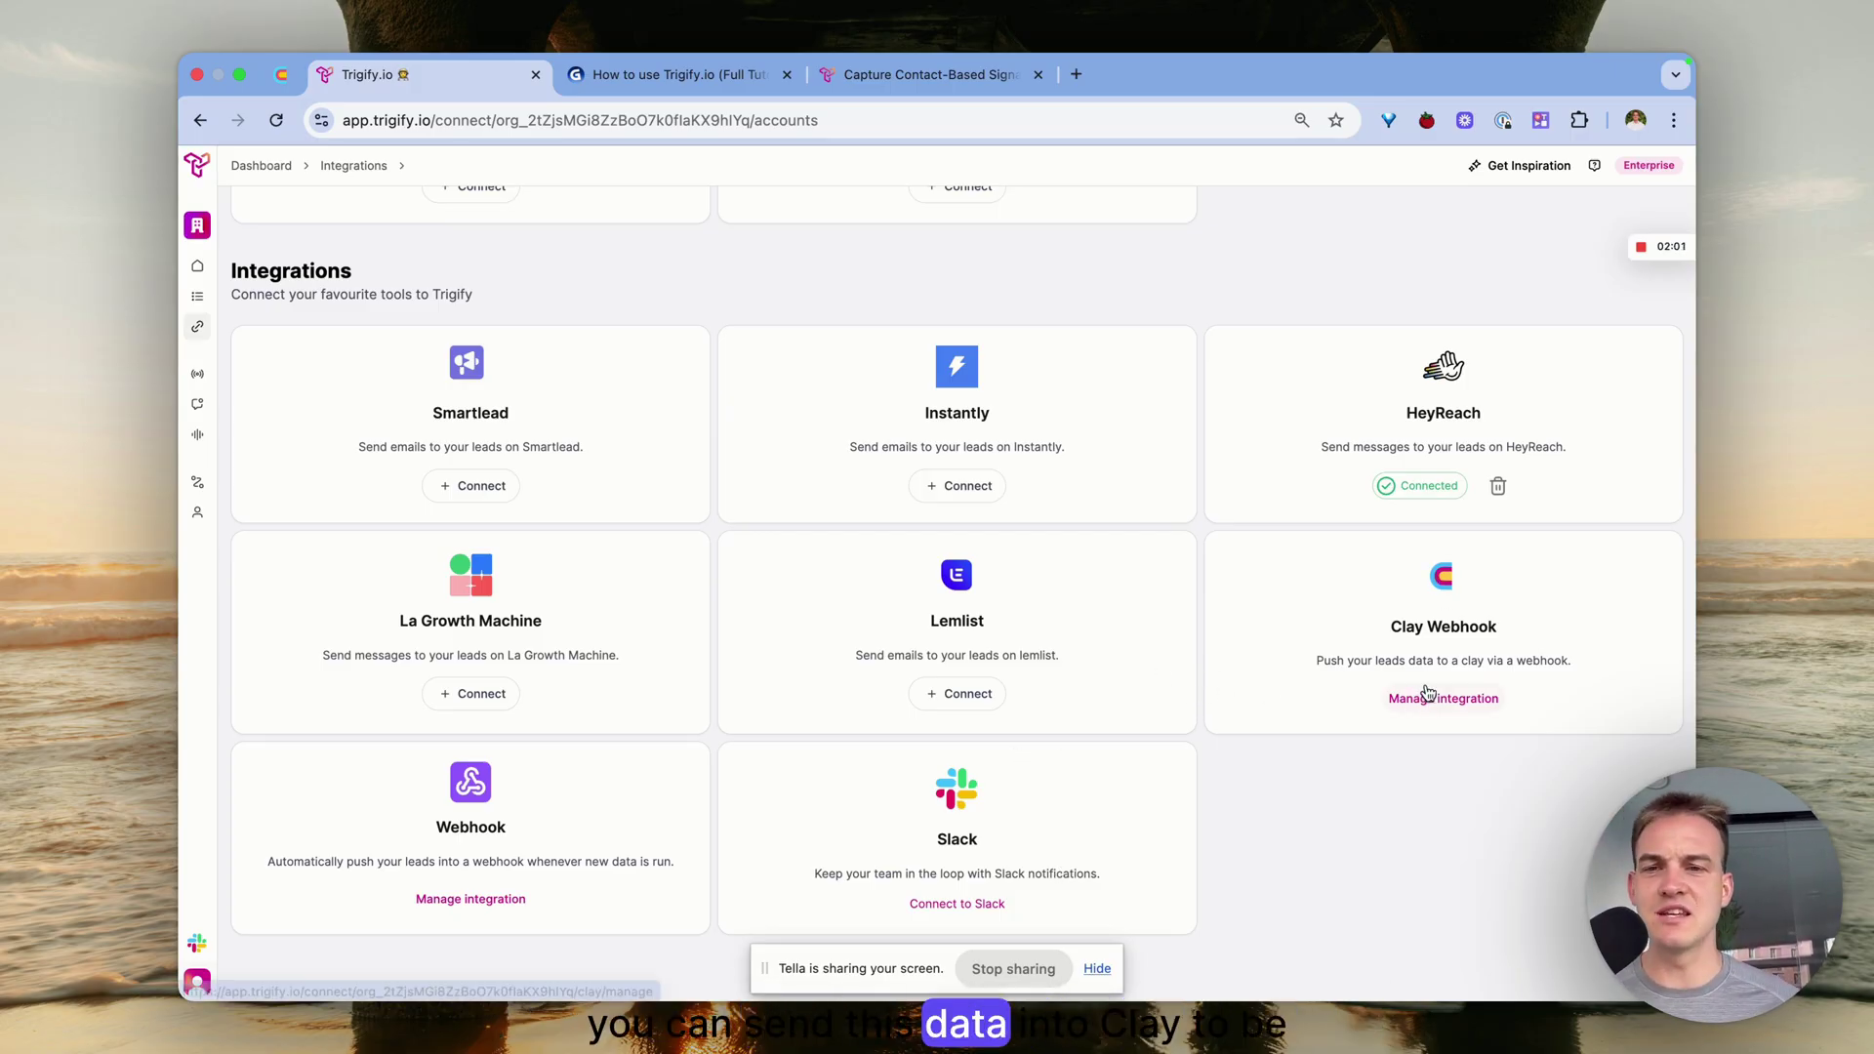
pyautogui.scroll(3, 1313, 675)
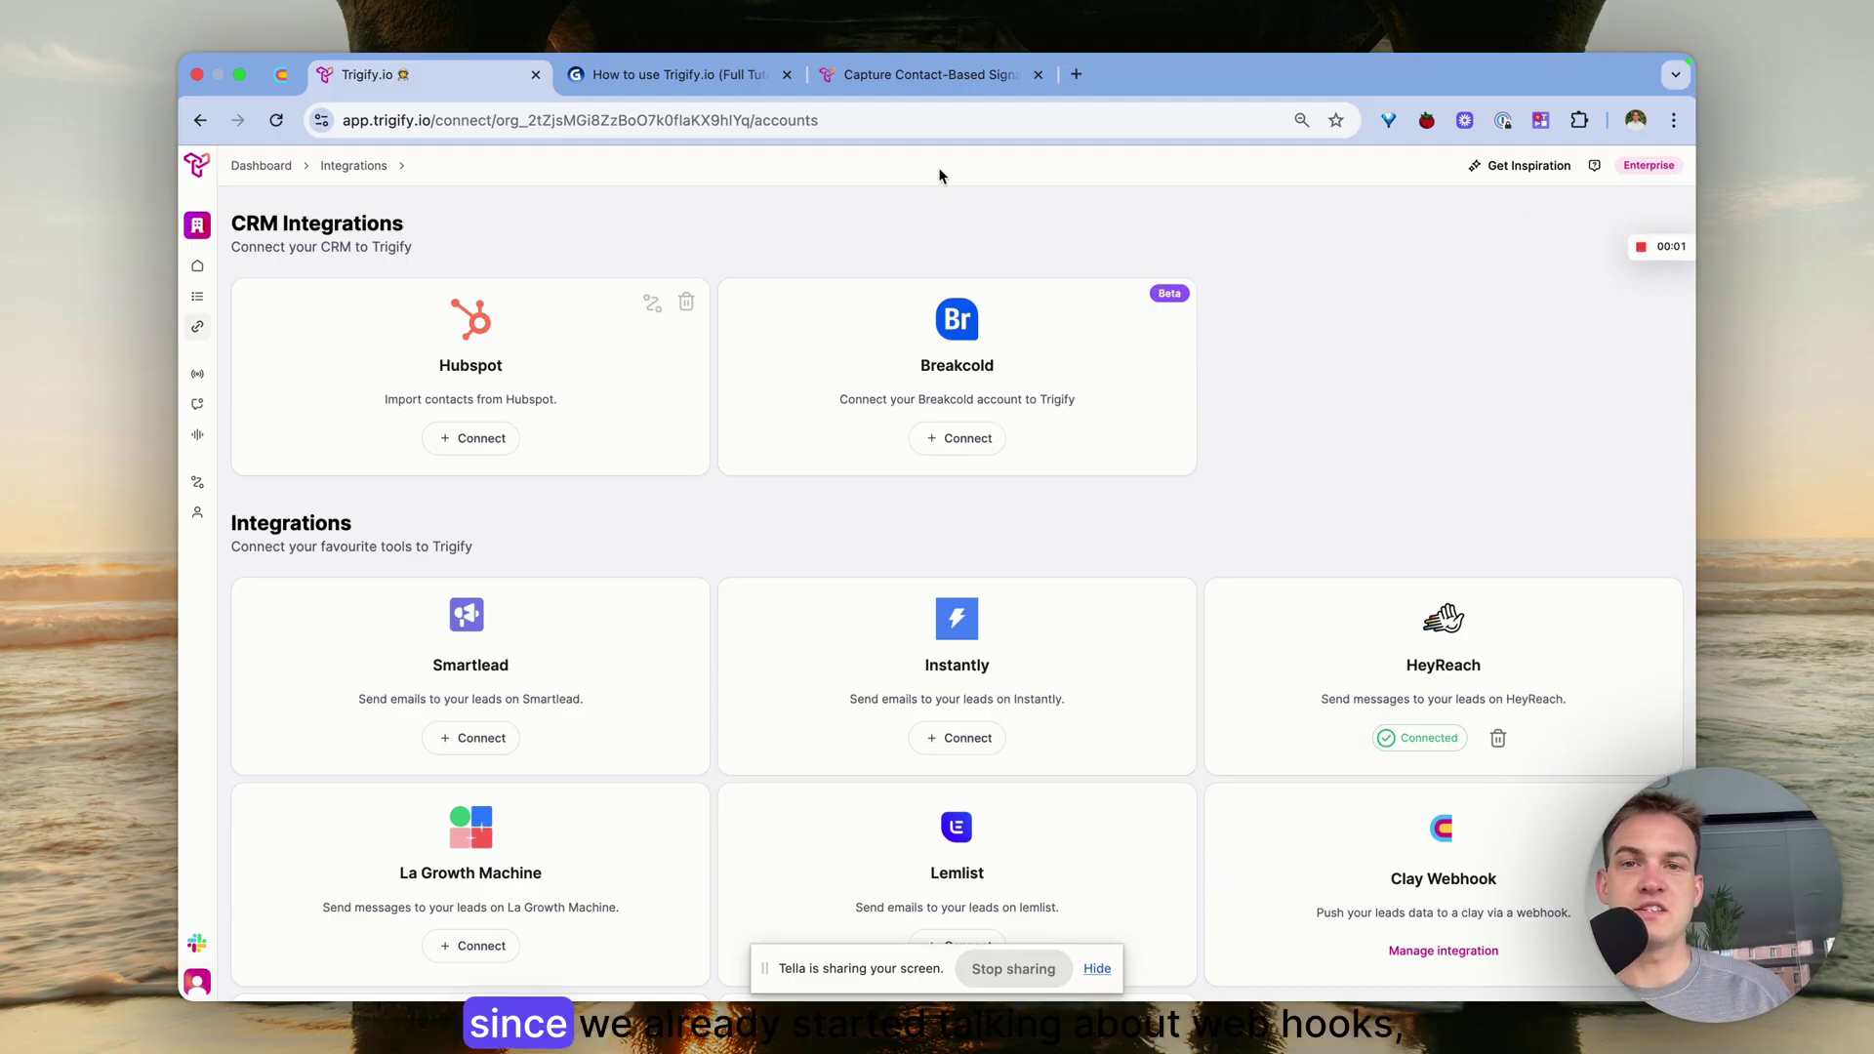
pyautogui.click(716, 90)
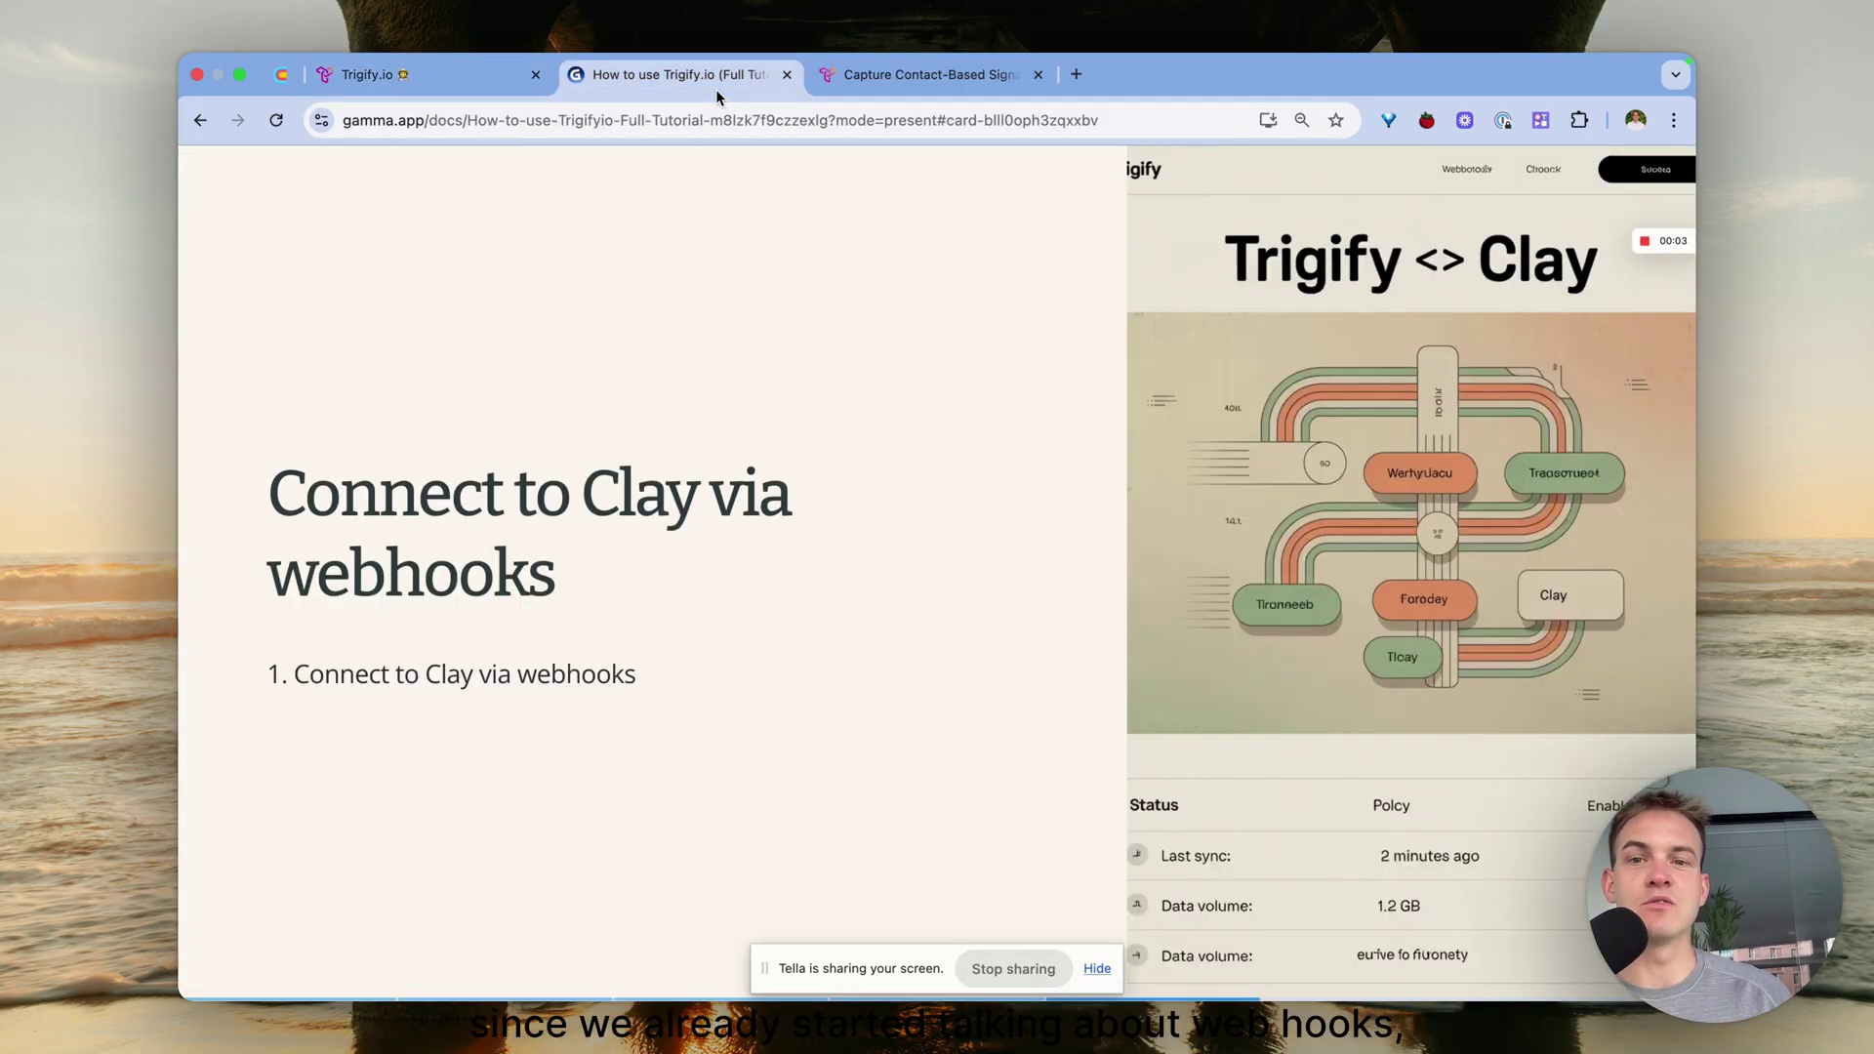
pyautogui.click(395, 97)
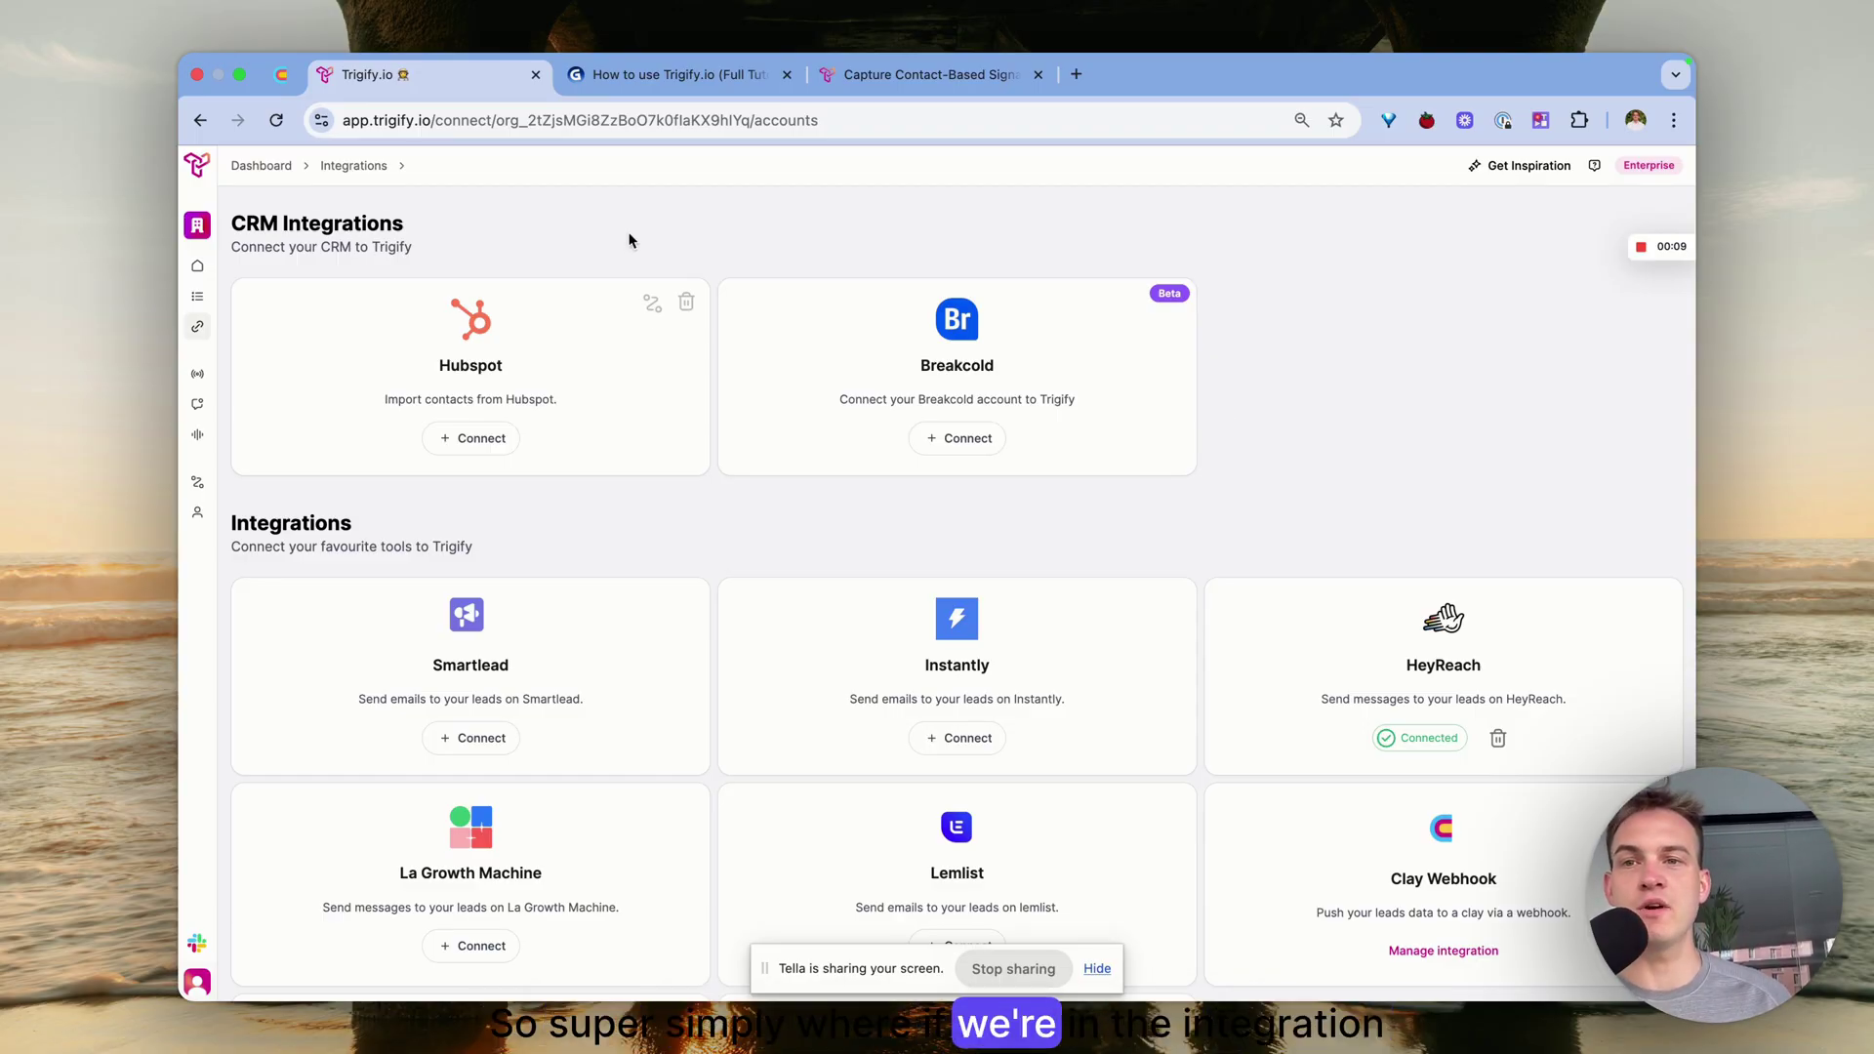
# Open the Clay Webhook management page and briefly expand the profile engagement connections
pyautogui.scroll(-3, 1103, 488)
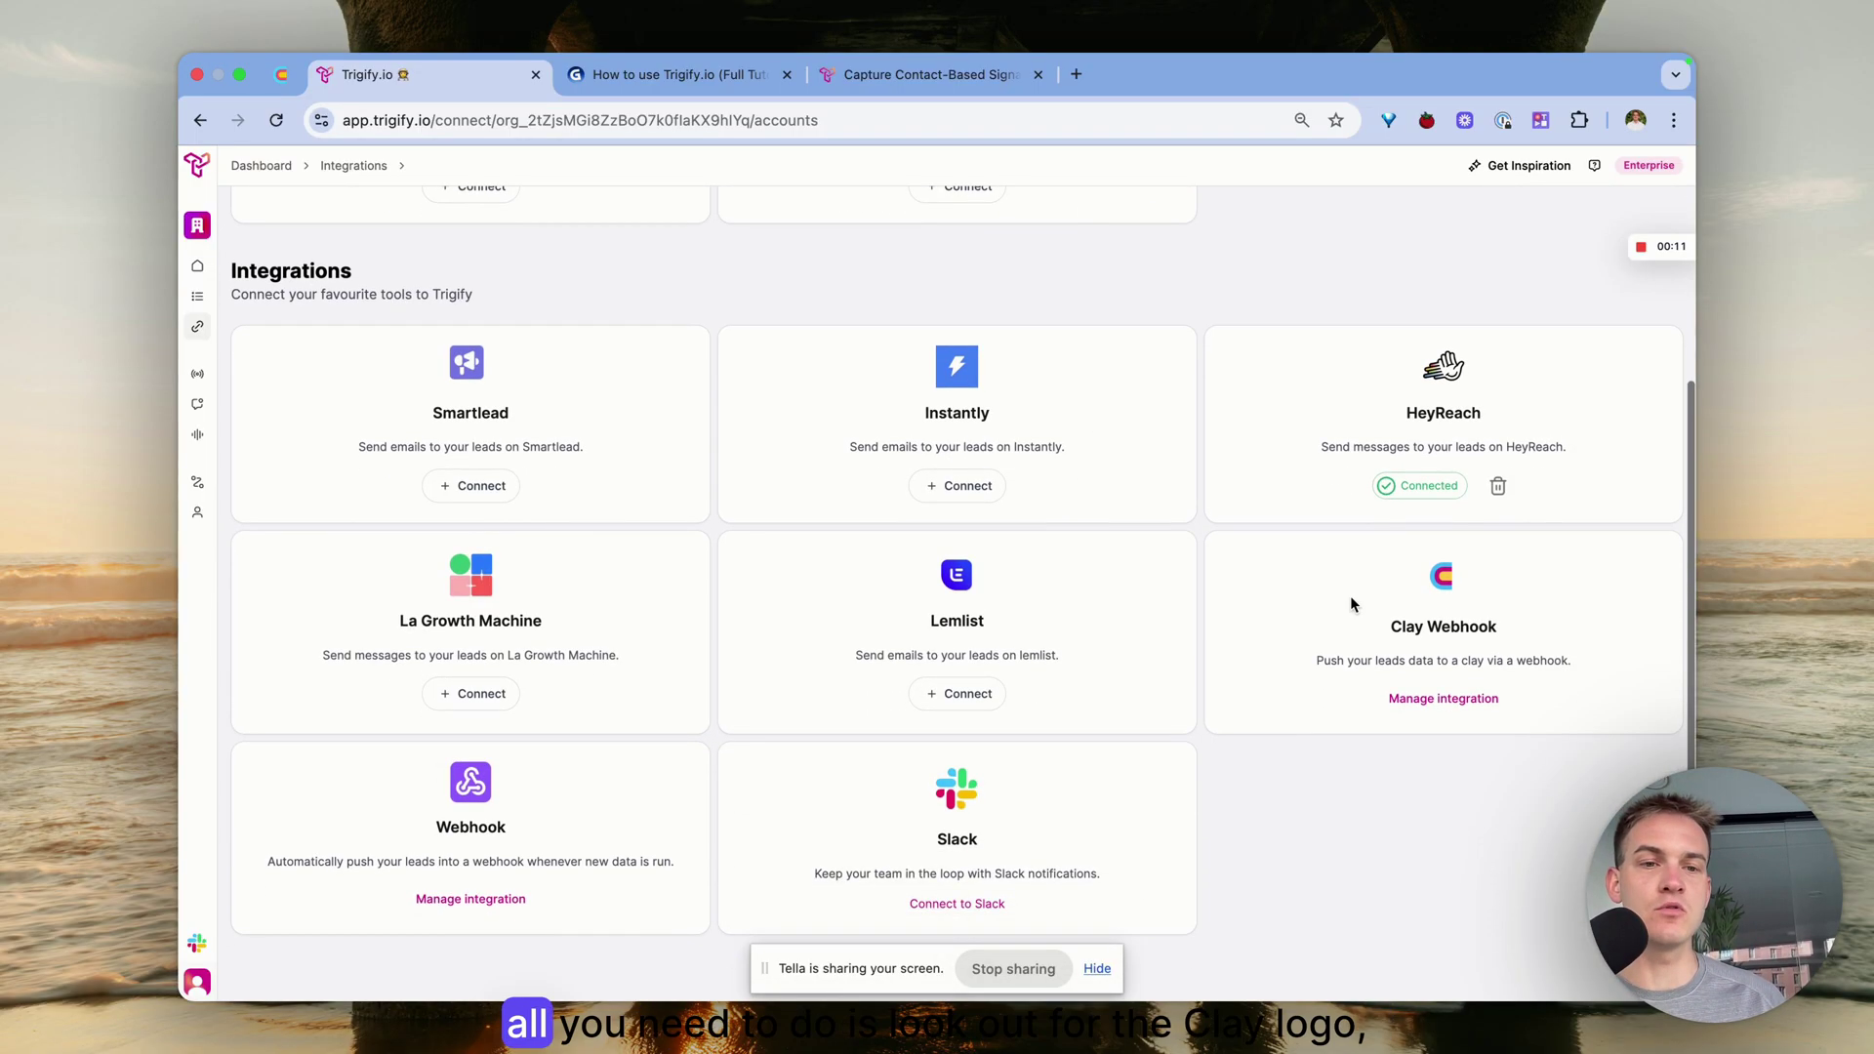
pyautogui.click(1449, 699)
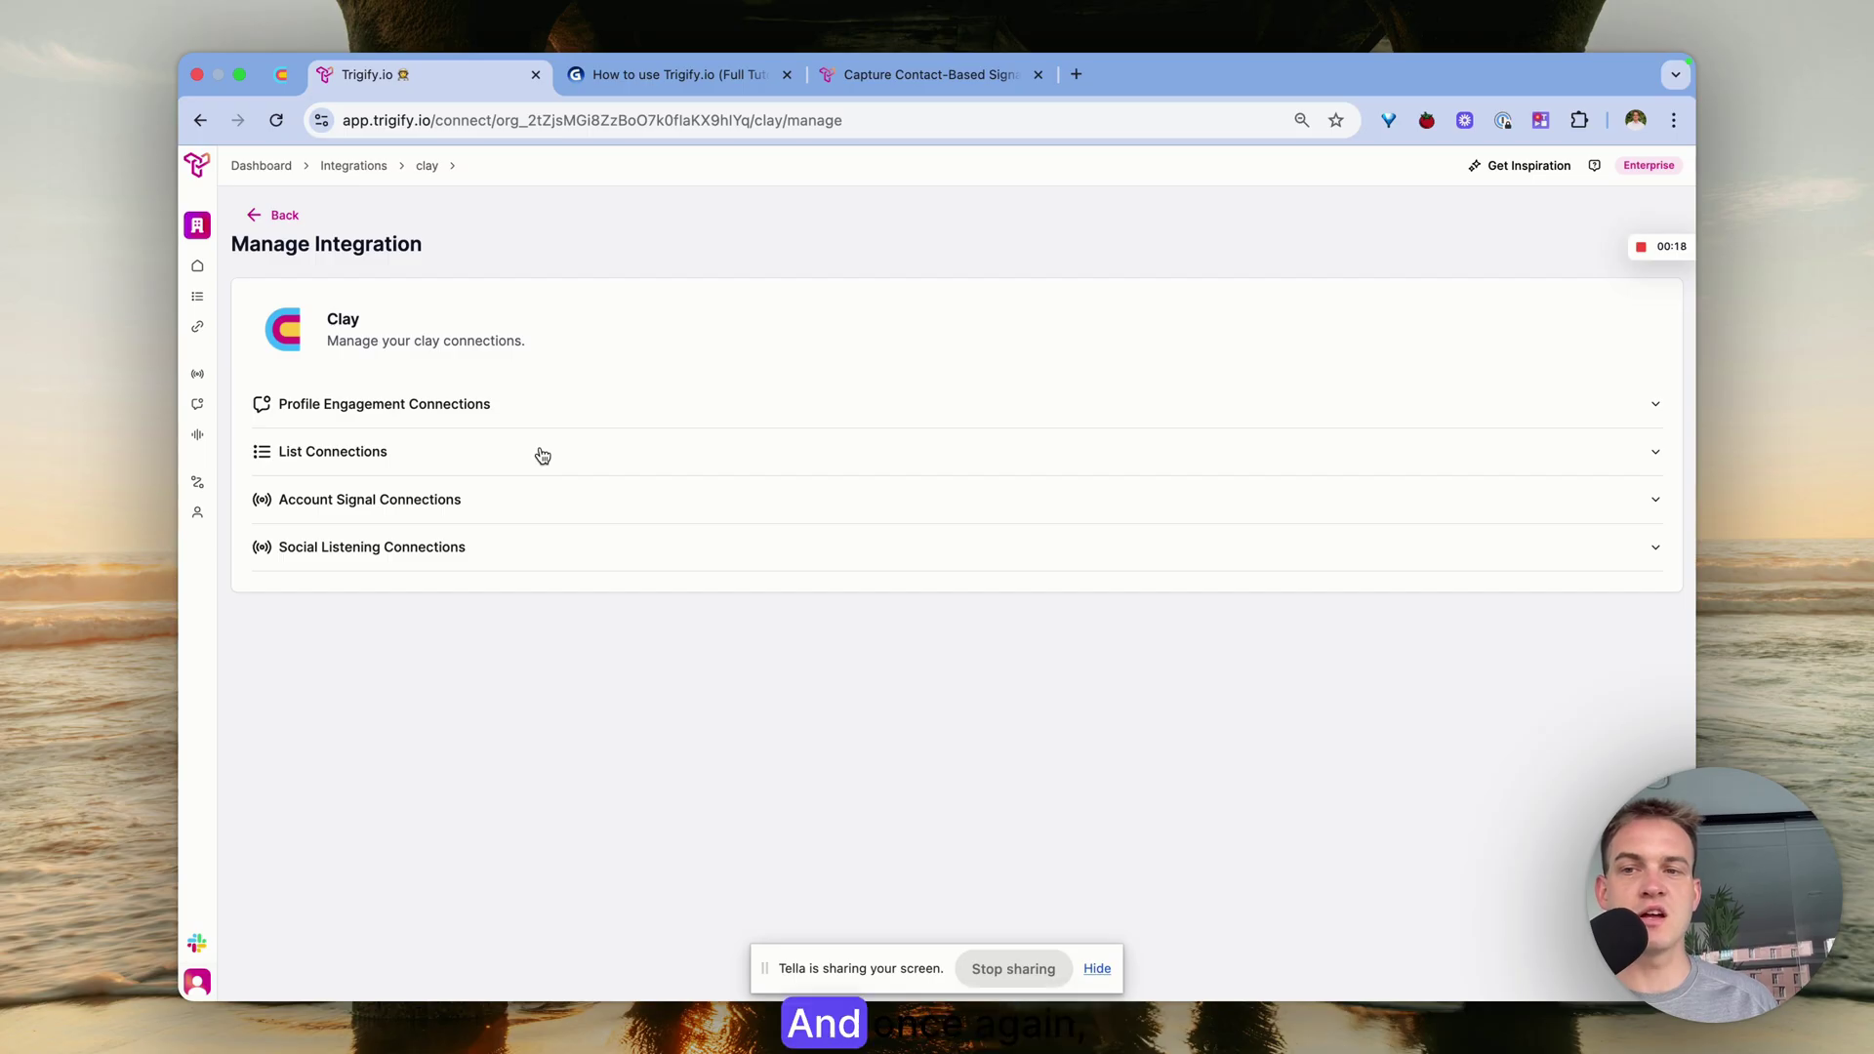
pyautogui.click(388, 413)
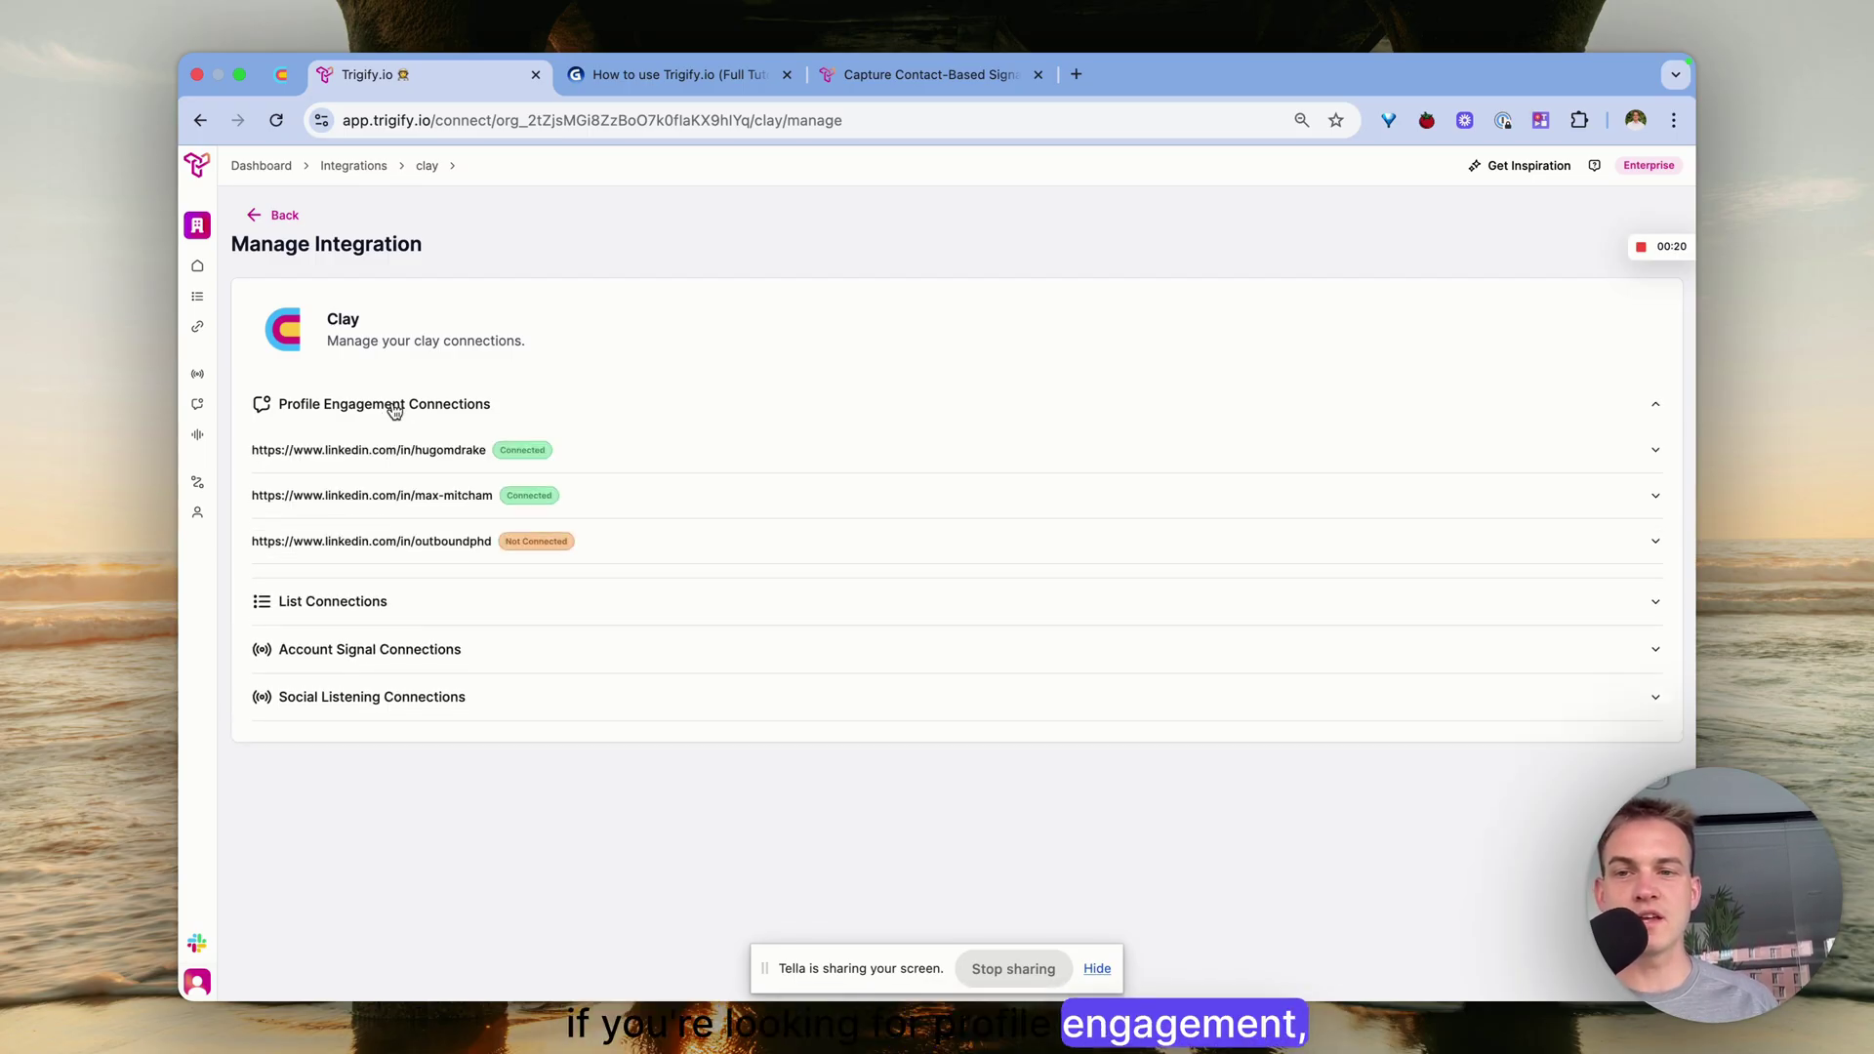
pyautogui.click(475, 407)
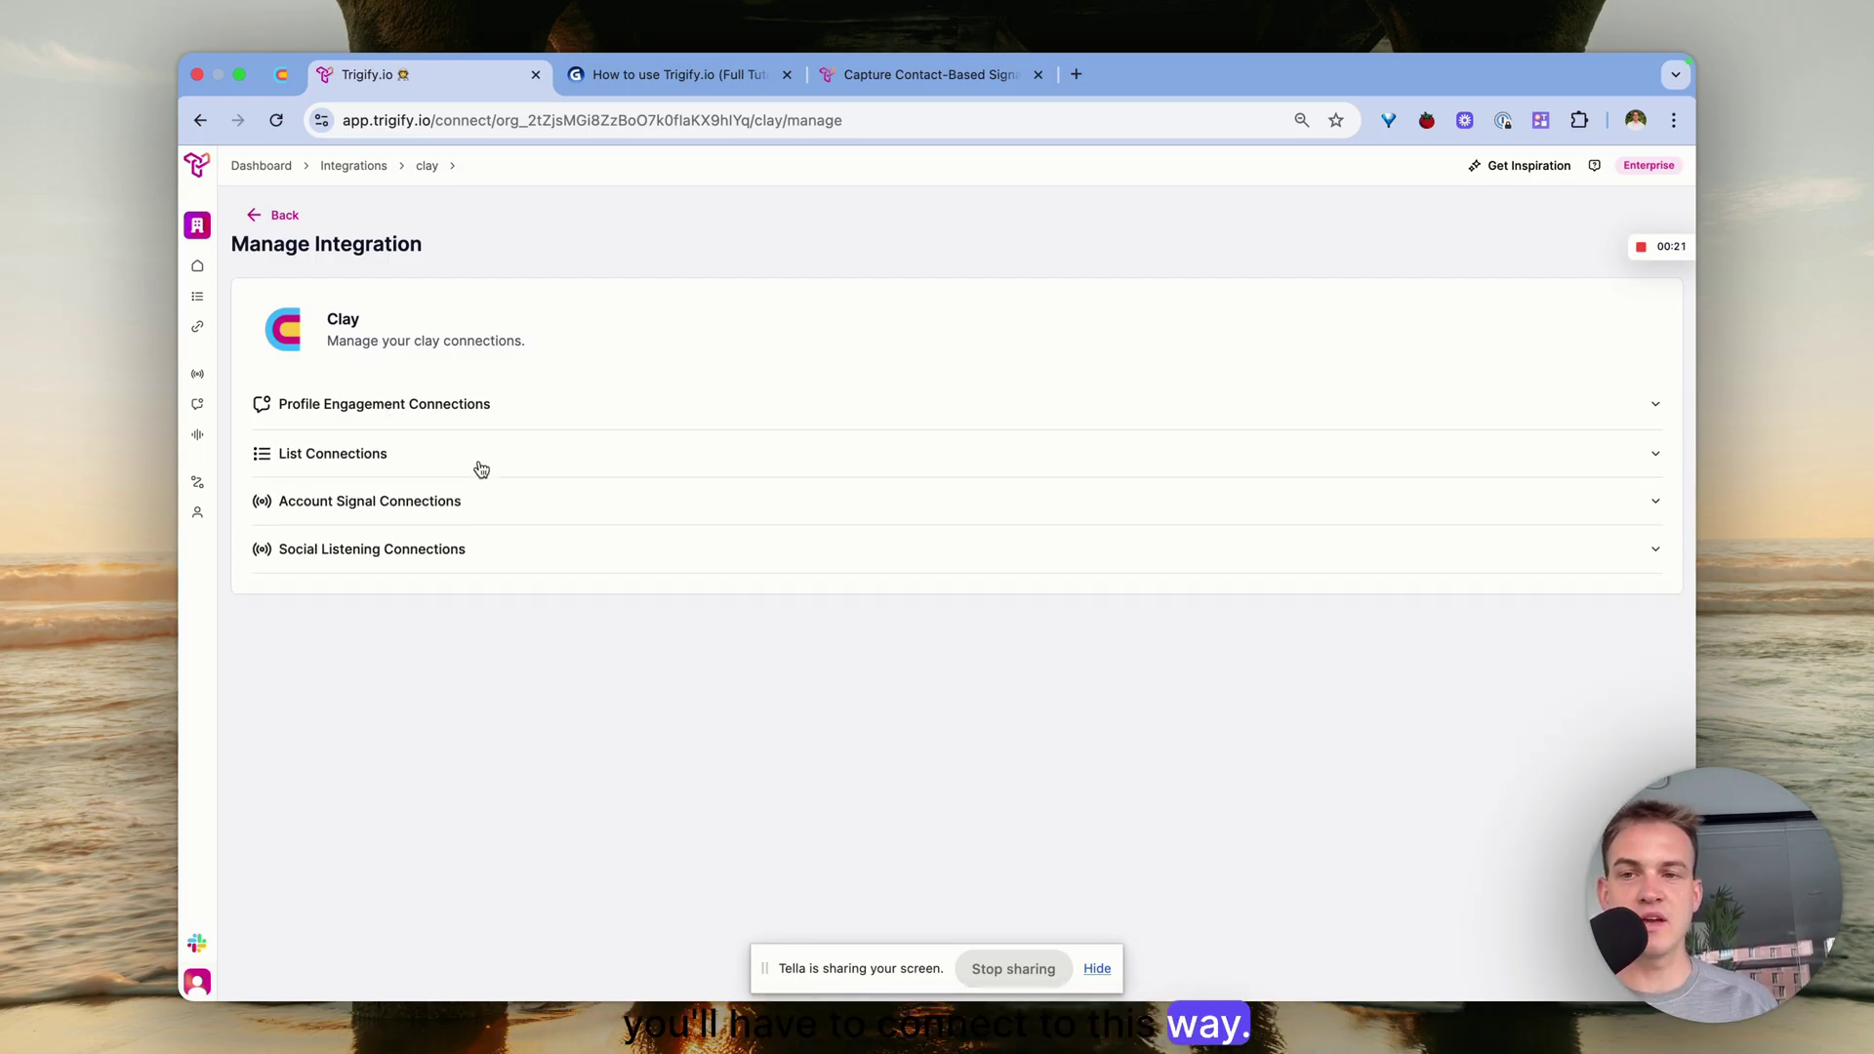
# Show the Clay list connections, expand the Test list, and start a new endpoint
pyautogui.click(411, 465)
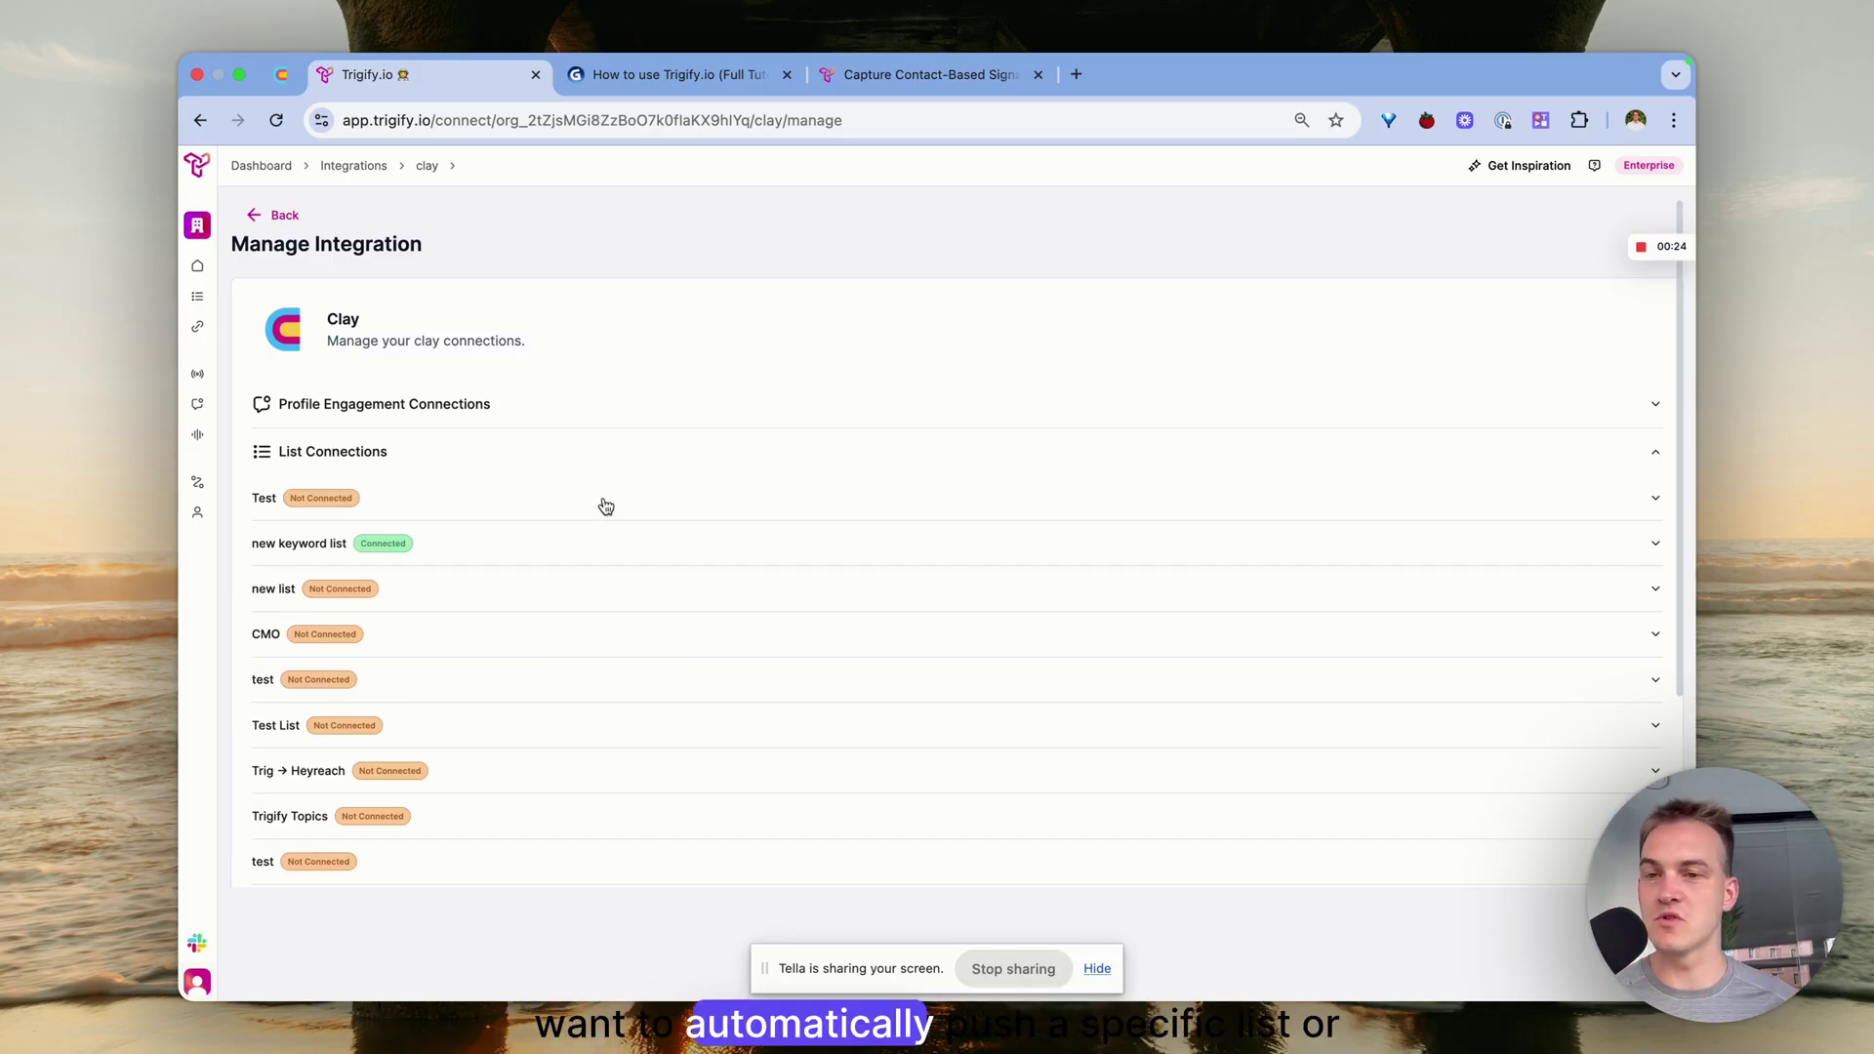
pyautogui.scroll(-3, 1081, 576)
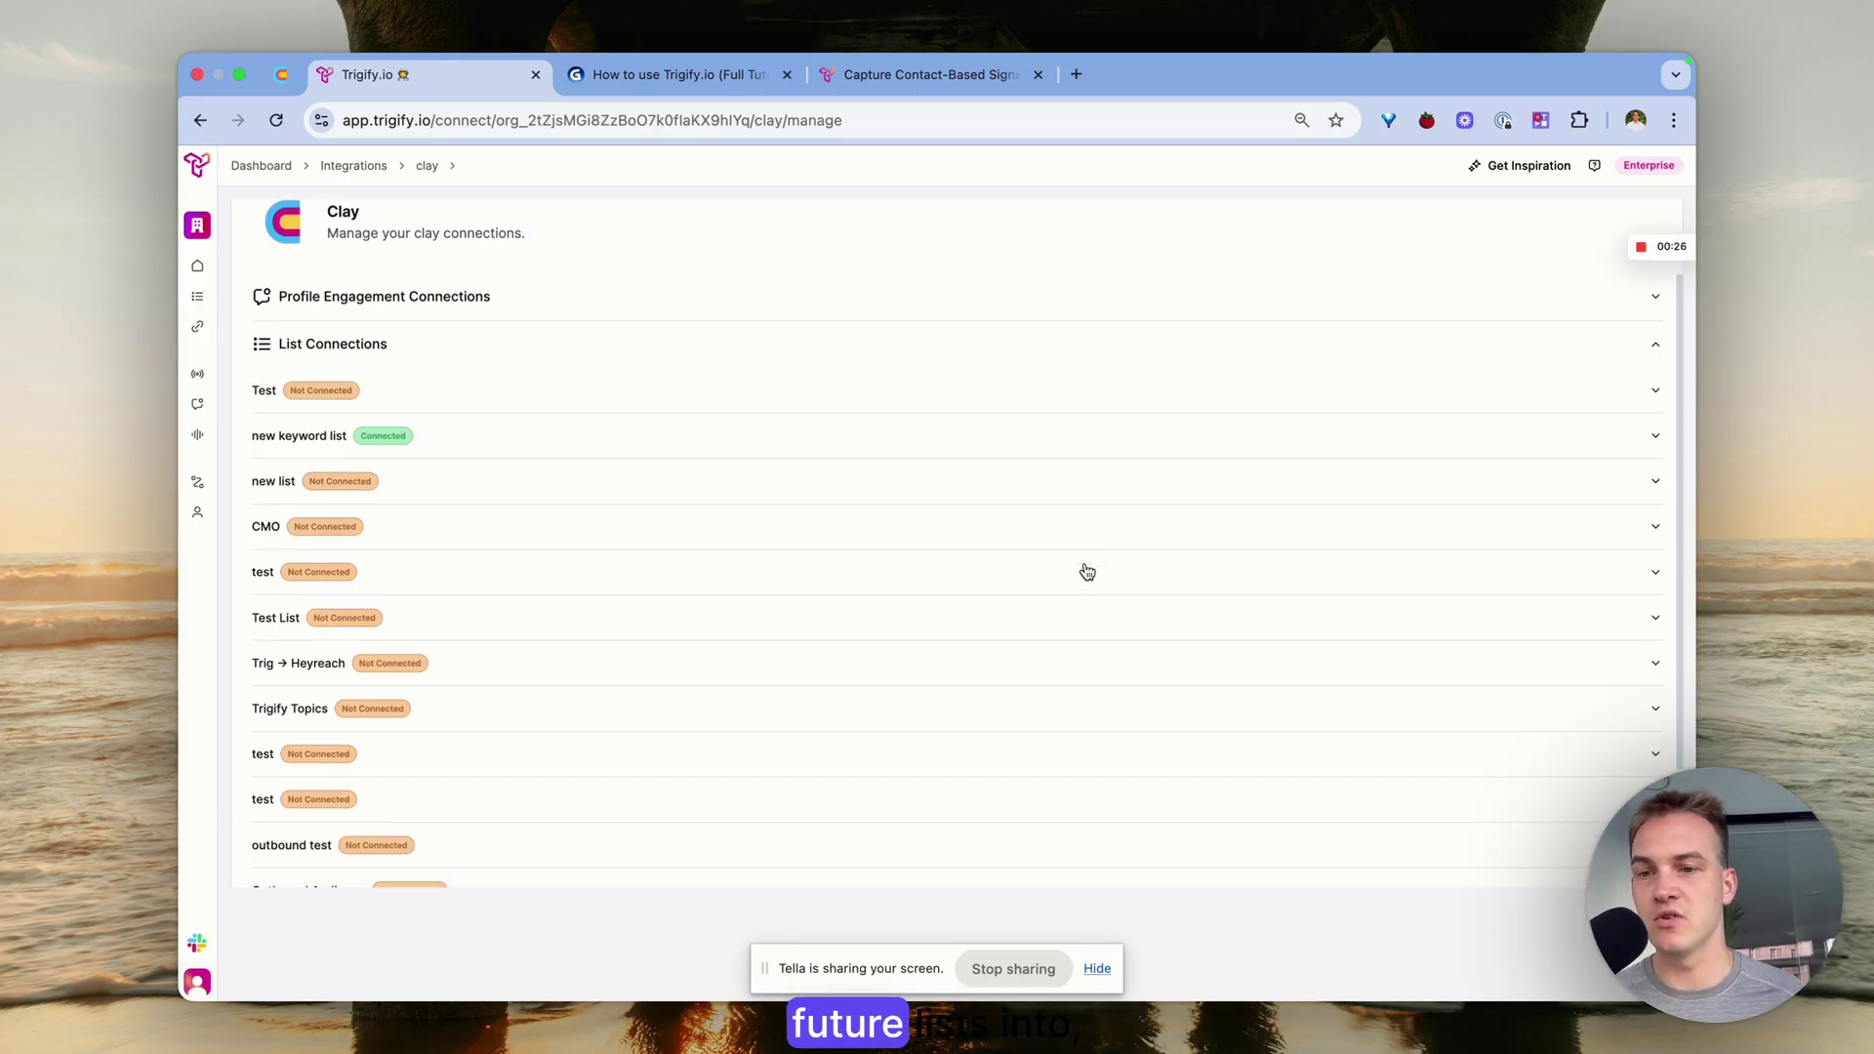
pyautogui.scroll(2, 996, 498)
pyautogui.click(915, 425)
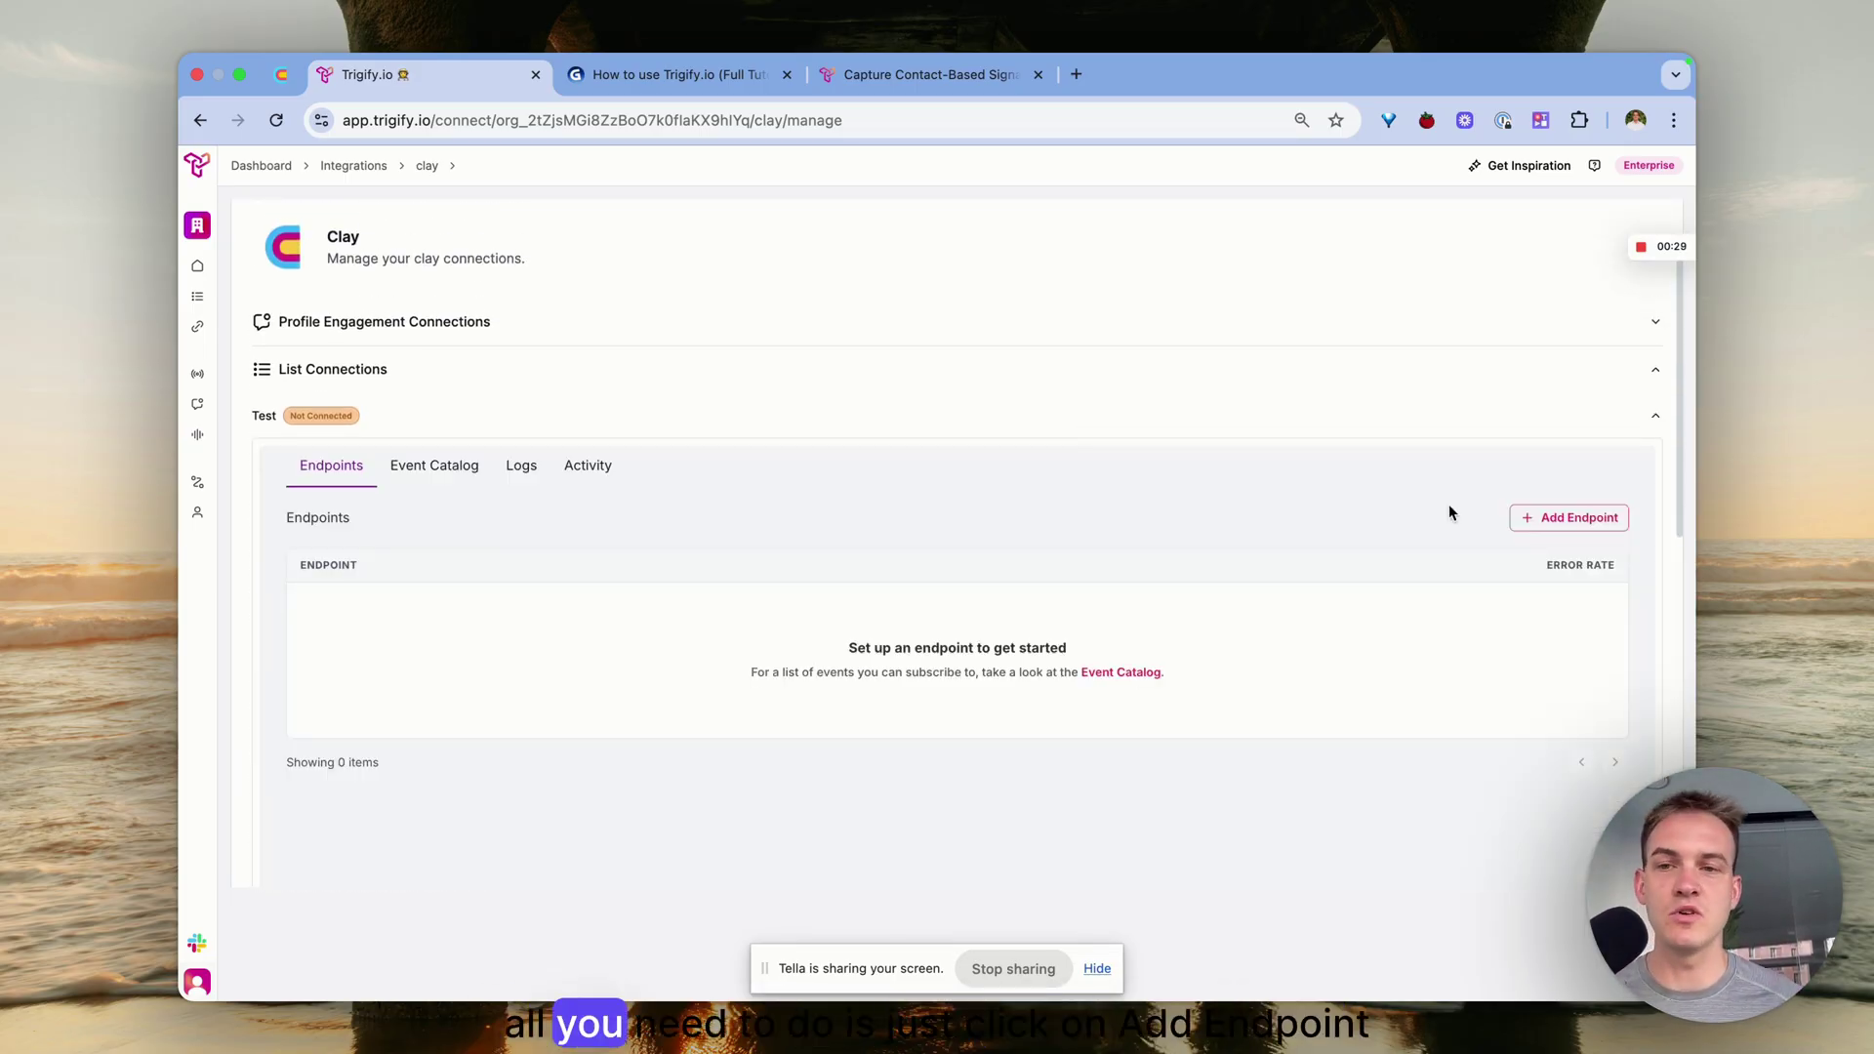
pyautogui.click(1593, 534)
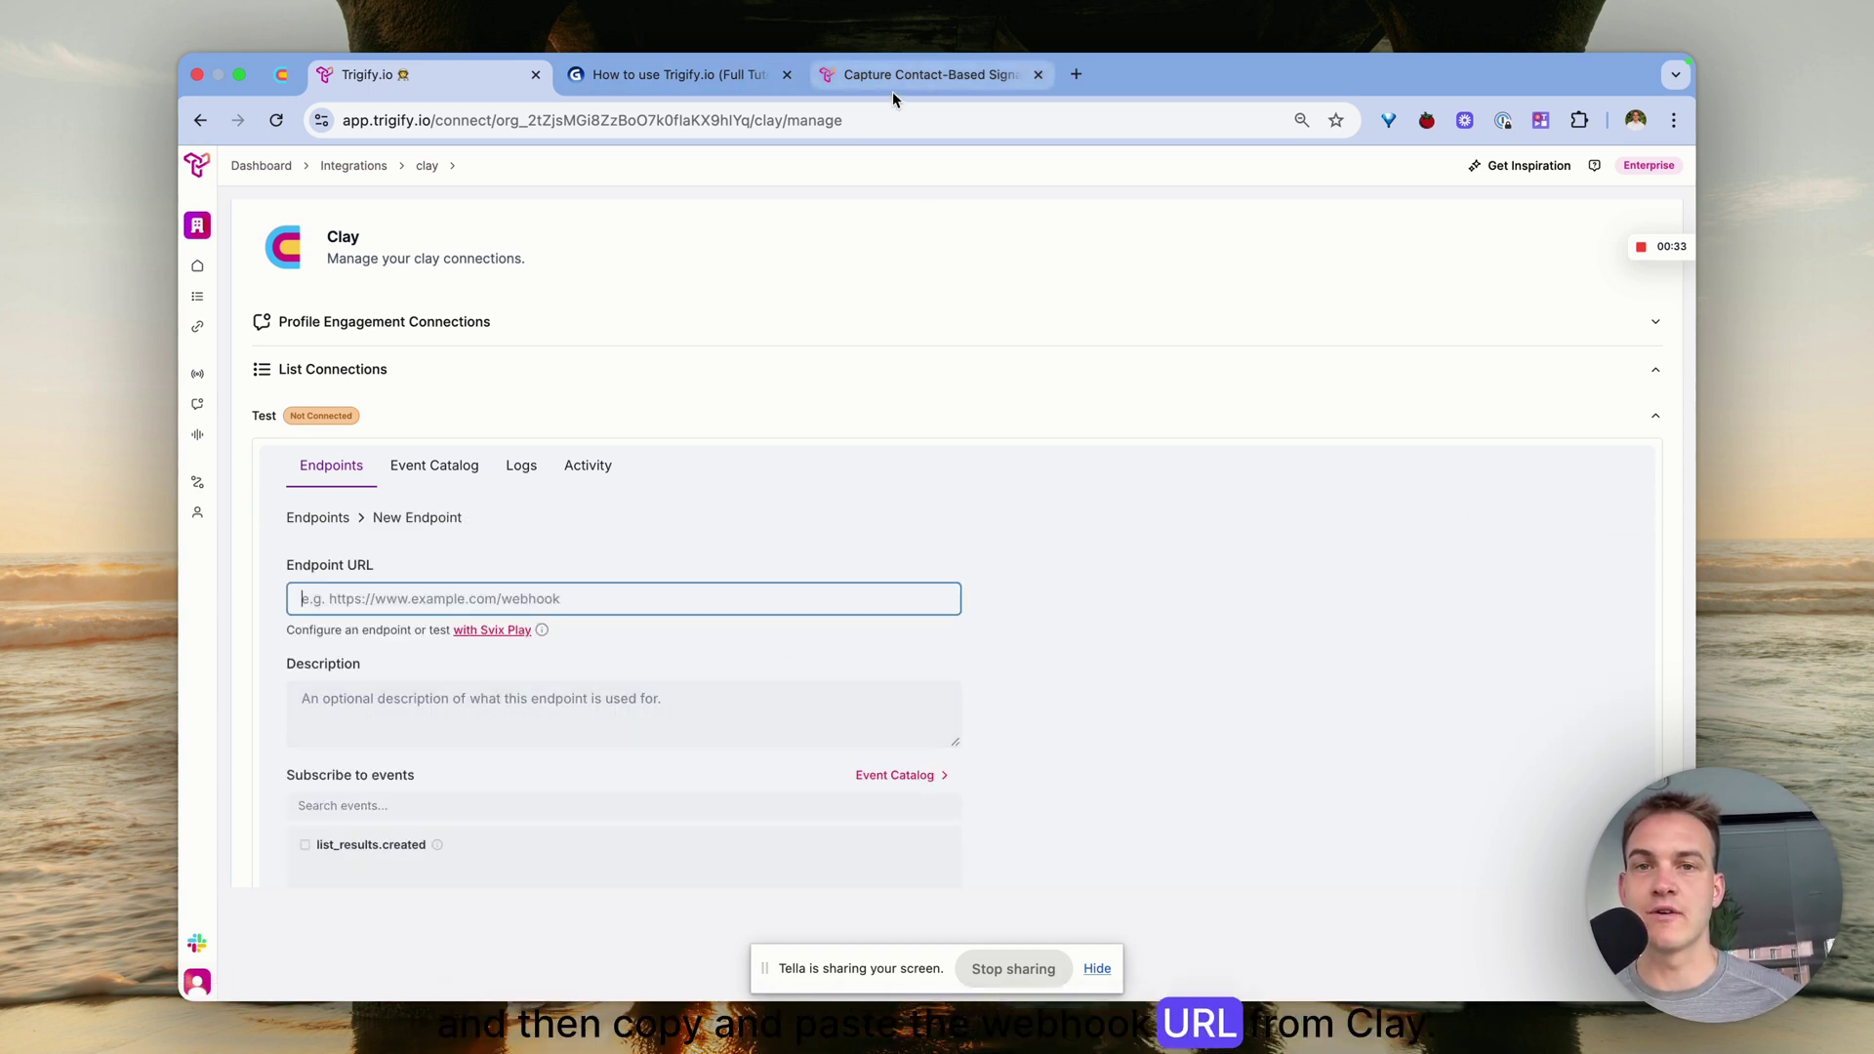
# Create a new Clay table via clay.new and dismiss its workbook settings
pyautogui.click(1077, 76)
pyautogui.write('clay.new')
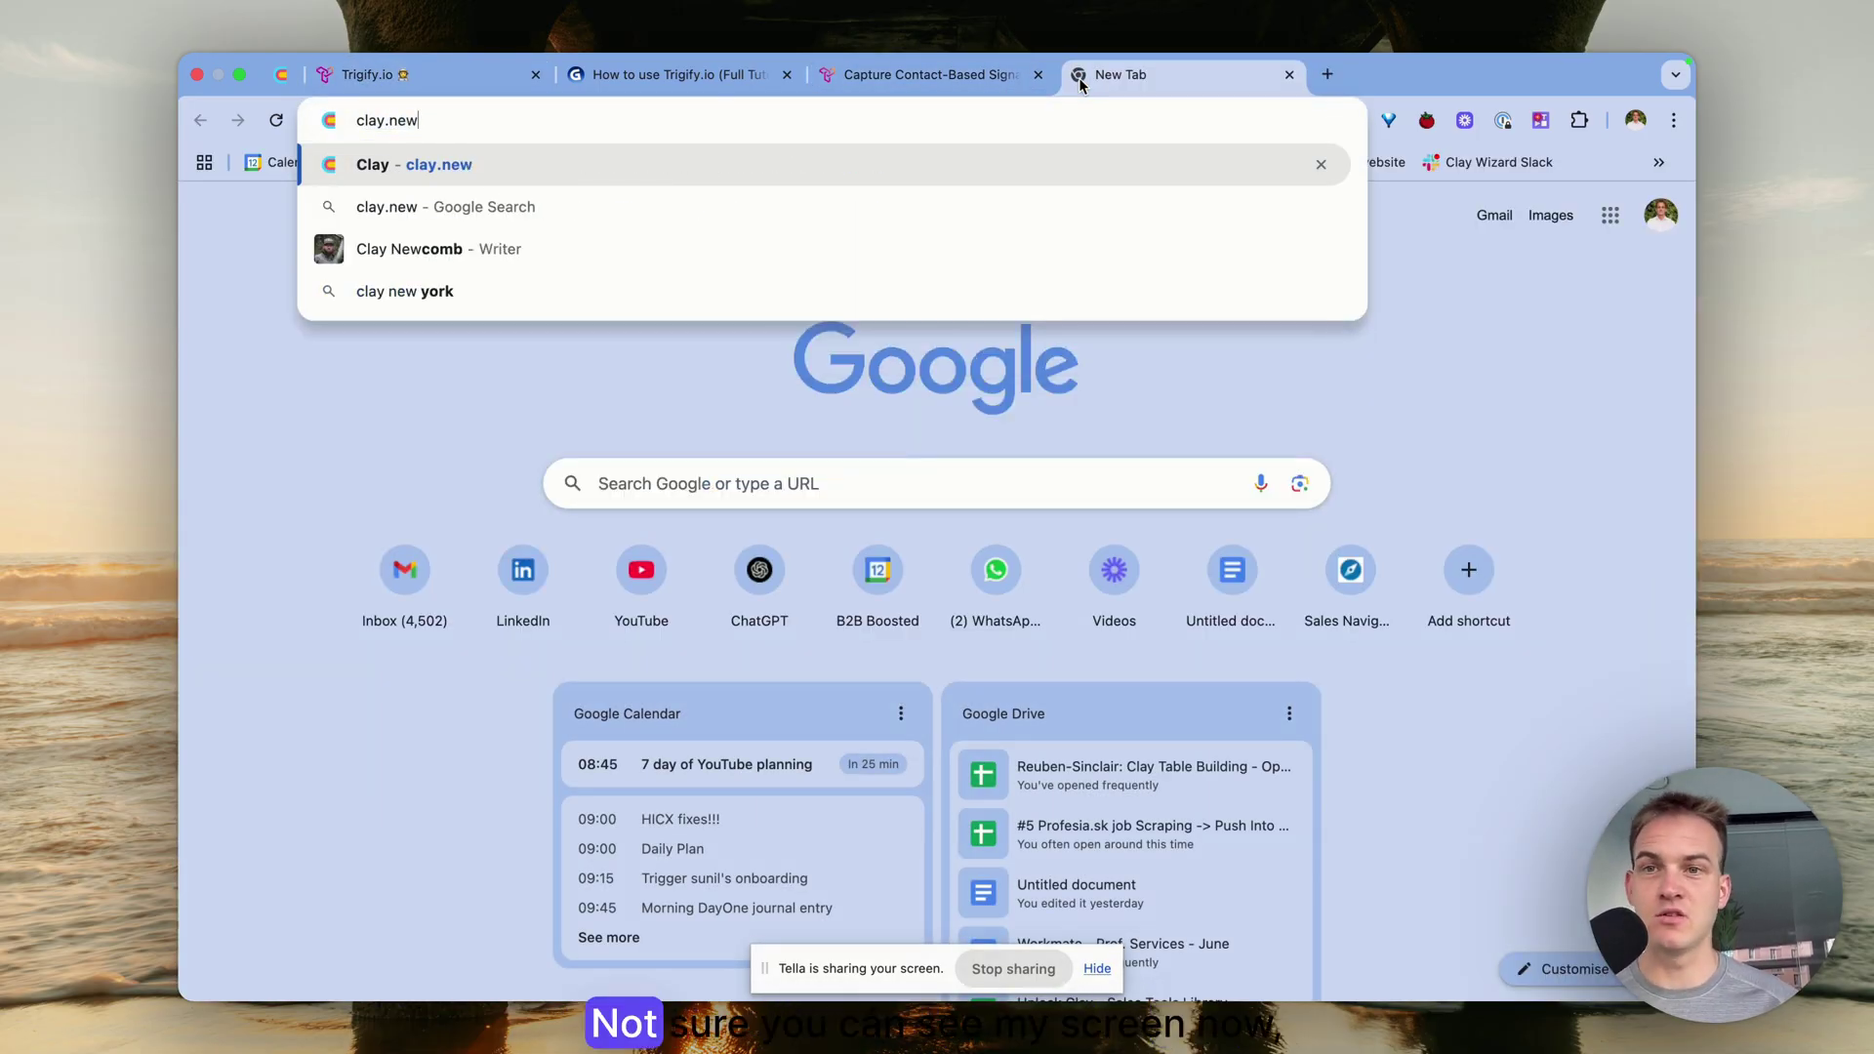
pyautogui.press('Return')
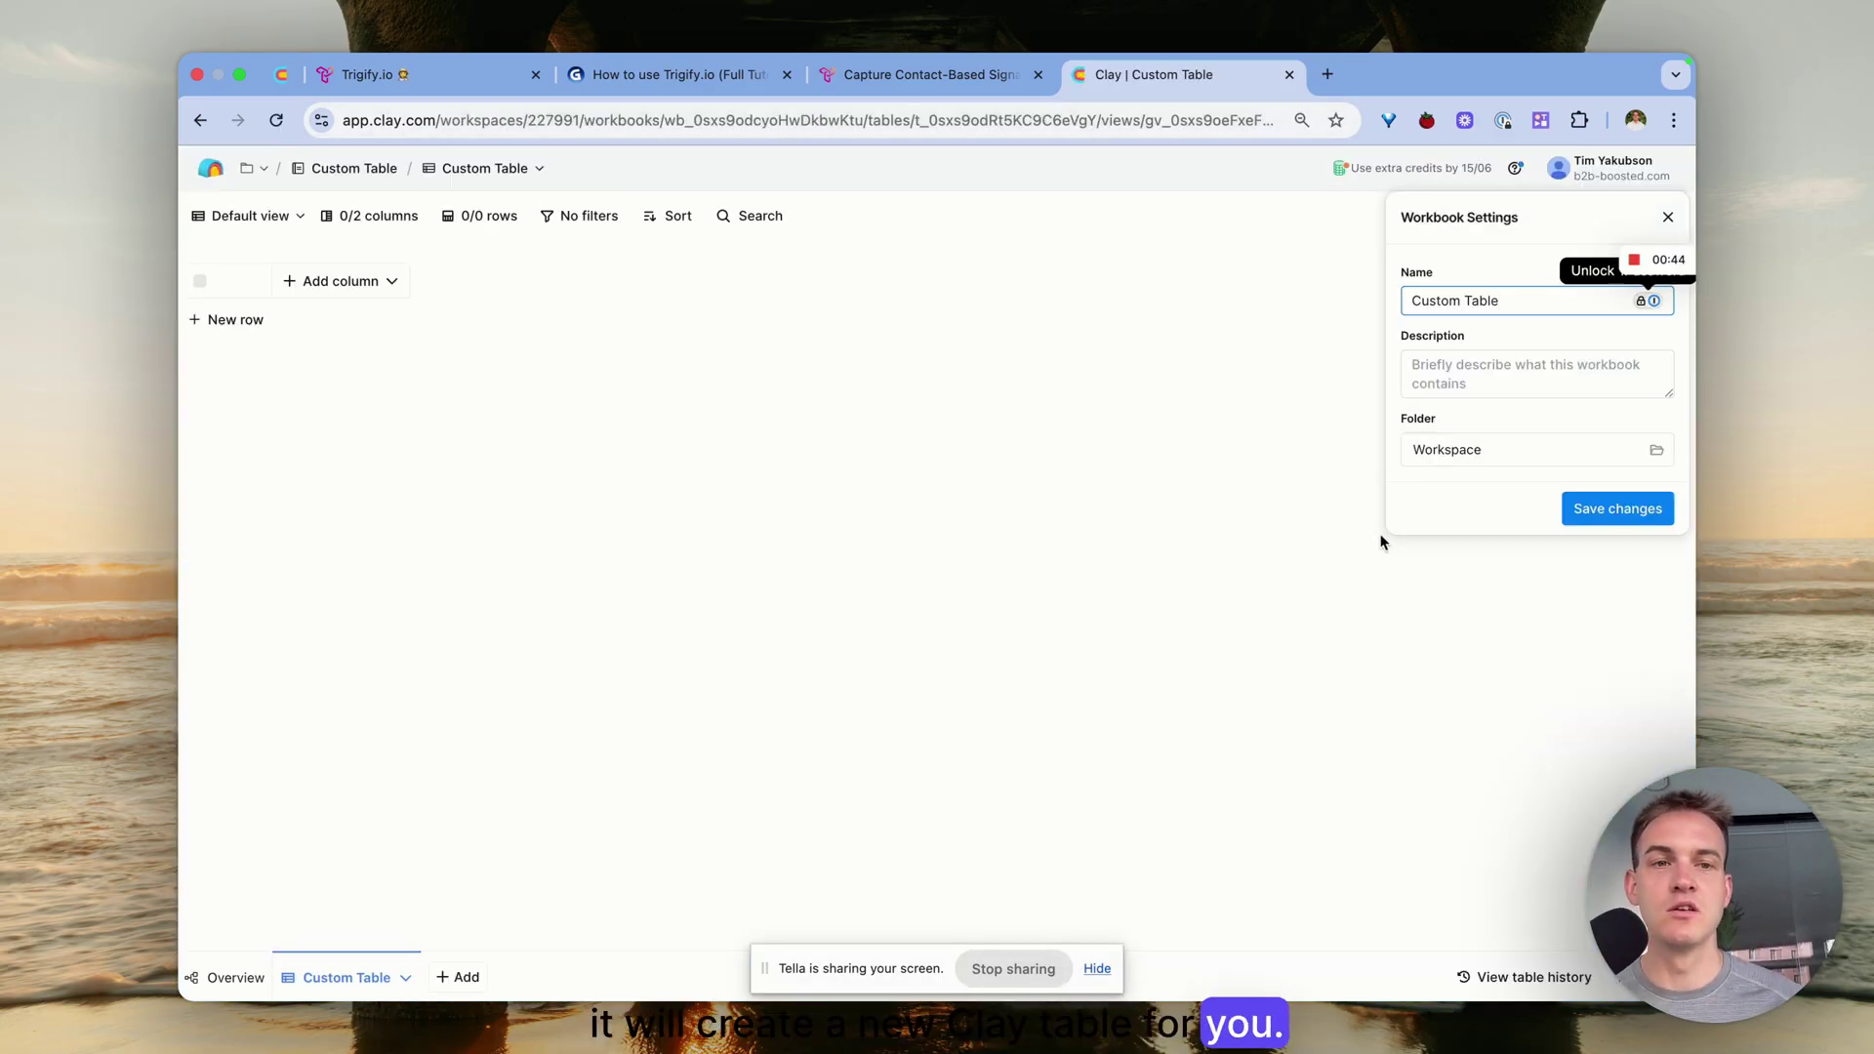
pyautogui.press('Escape')
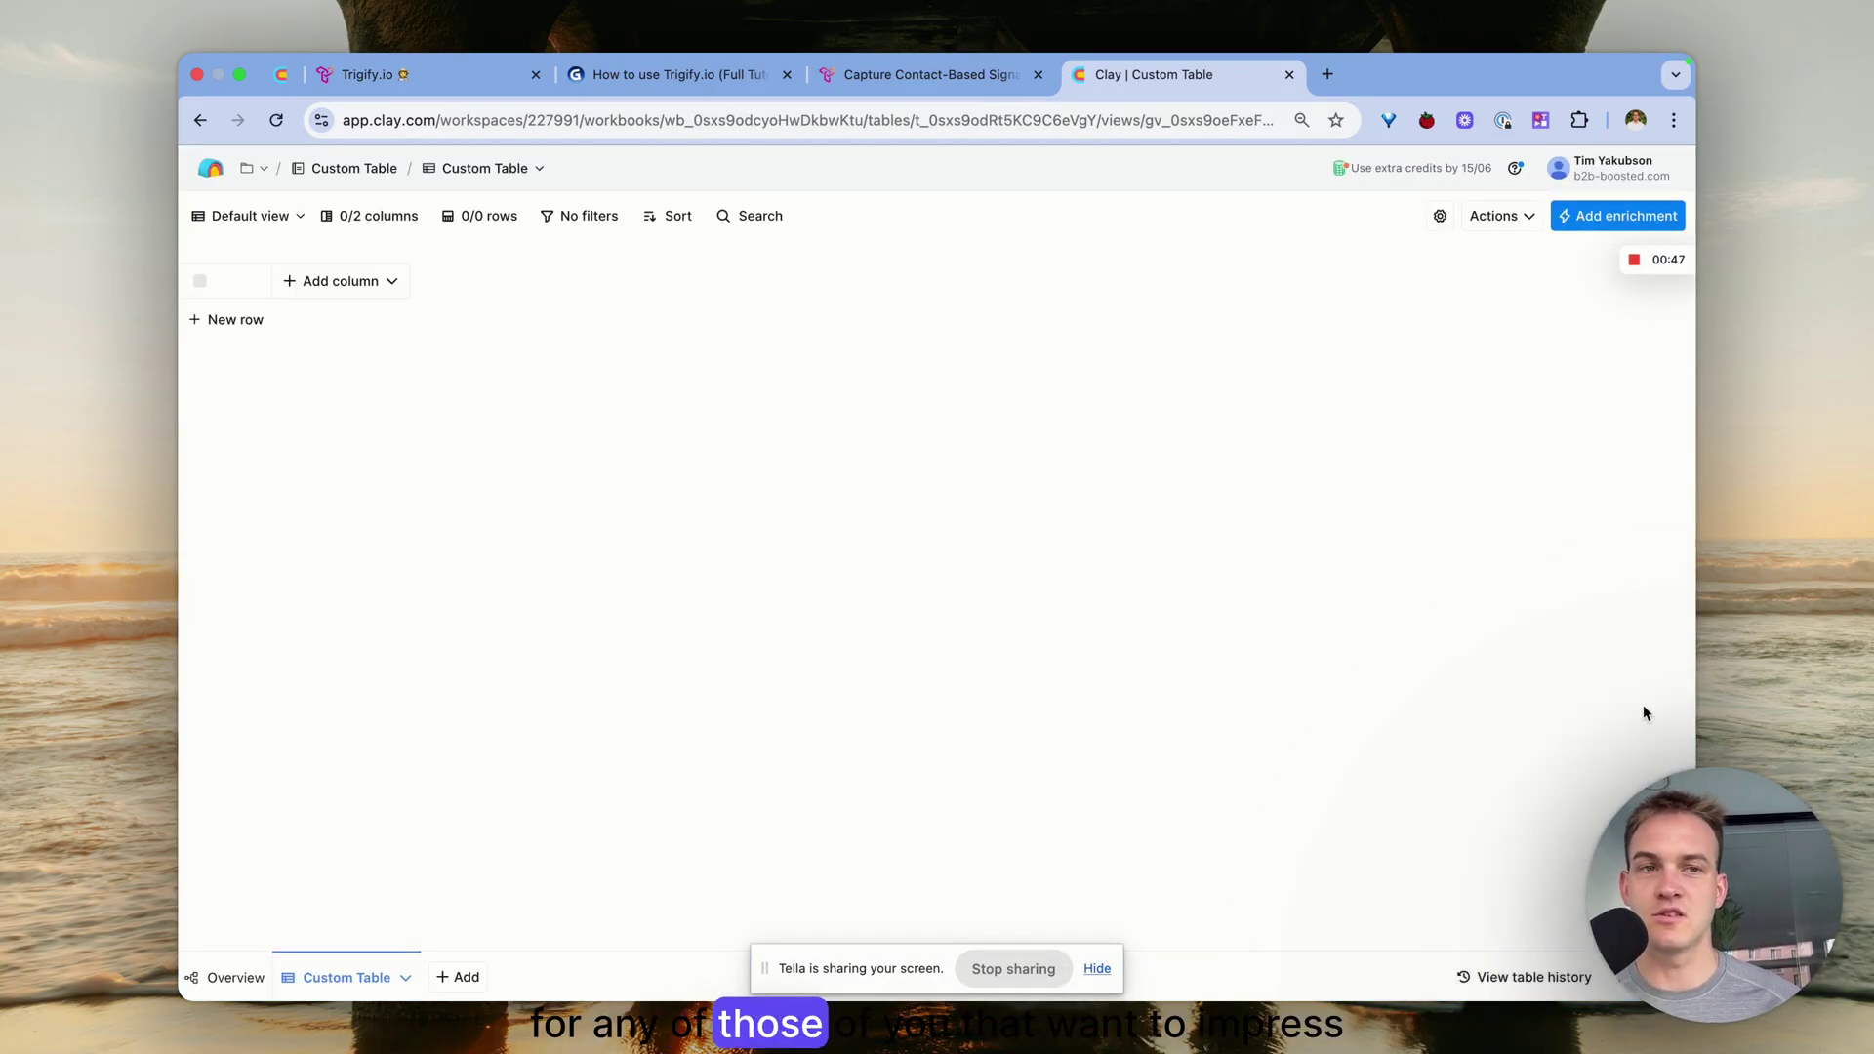
# Import a Webhook source into the Custom Table and copy its webhook URL
pyautogui.click(1529, 219)
pyautogui.click(1468, 291)
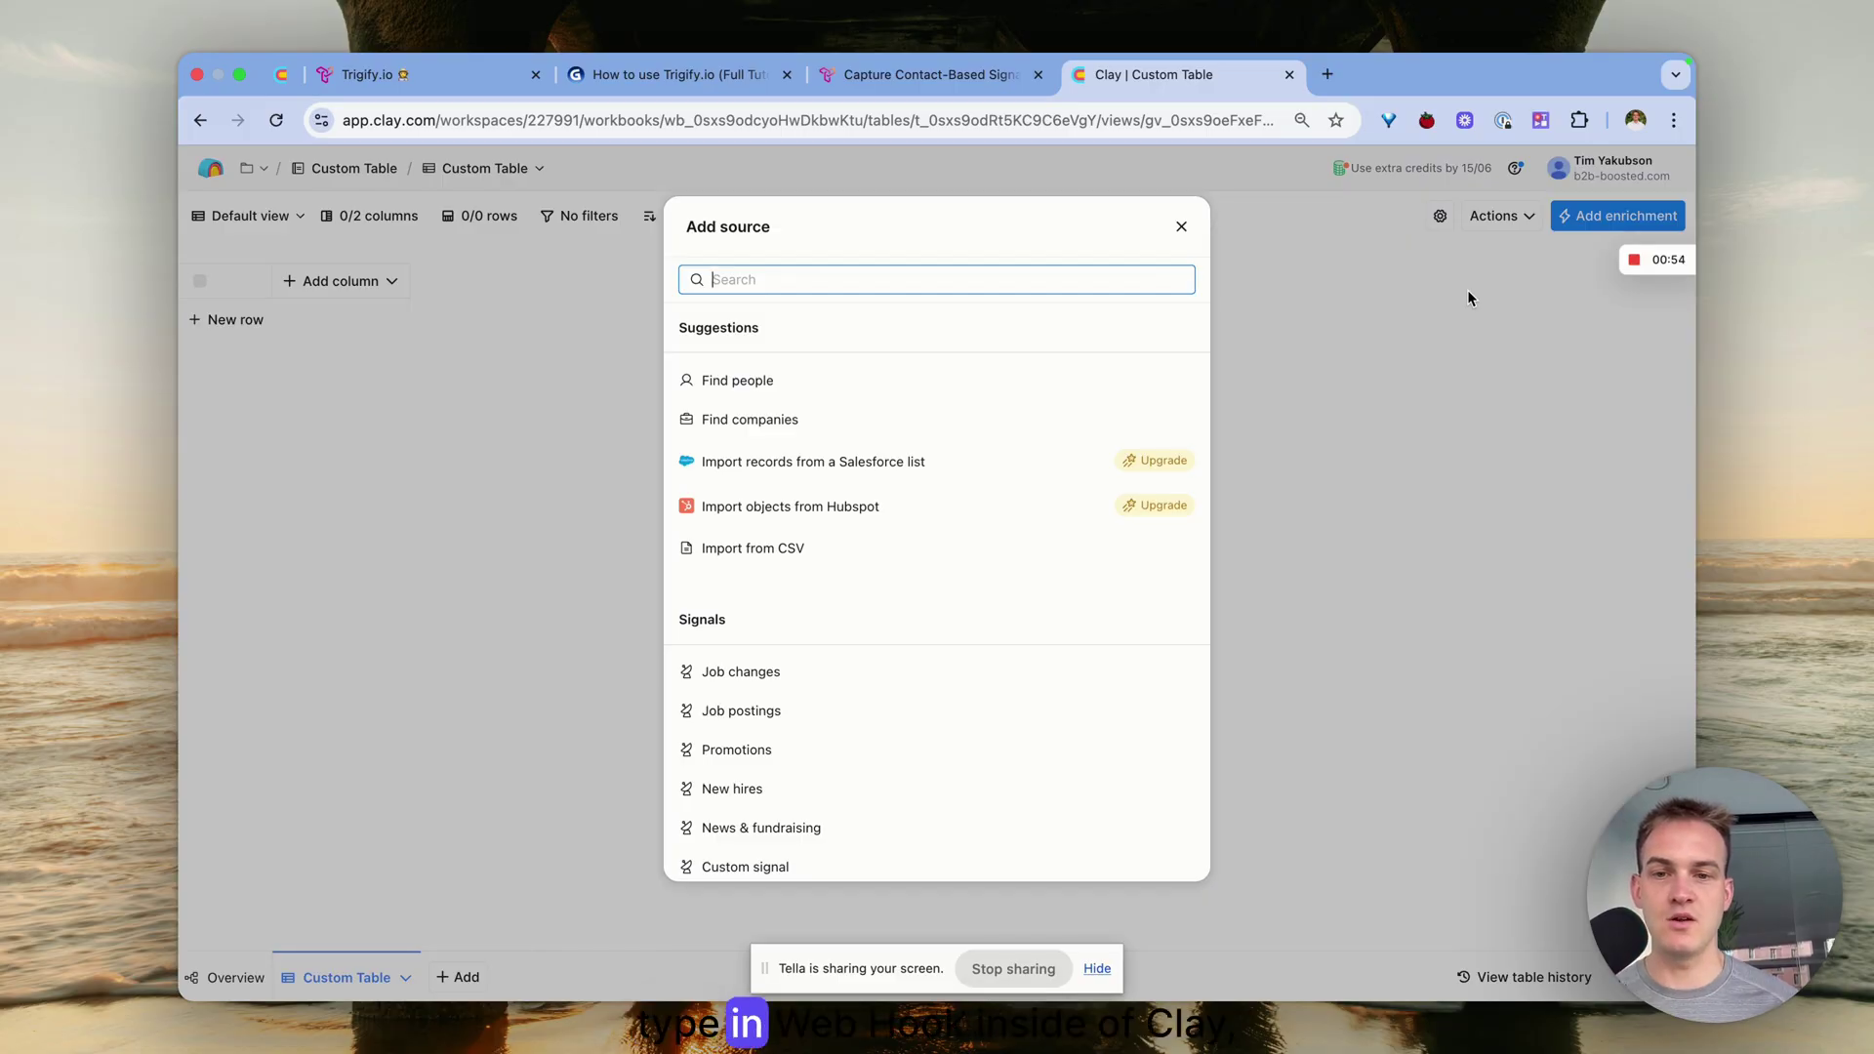
pyautogui.write('webhook')
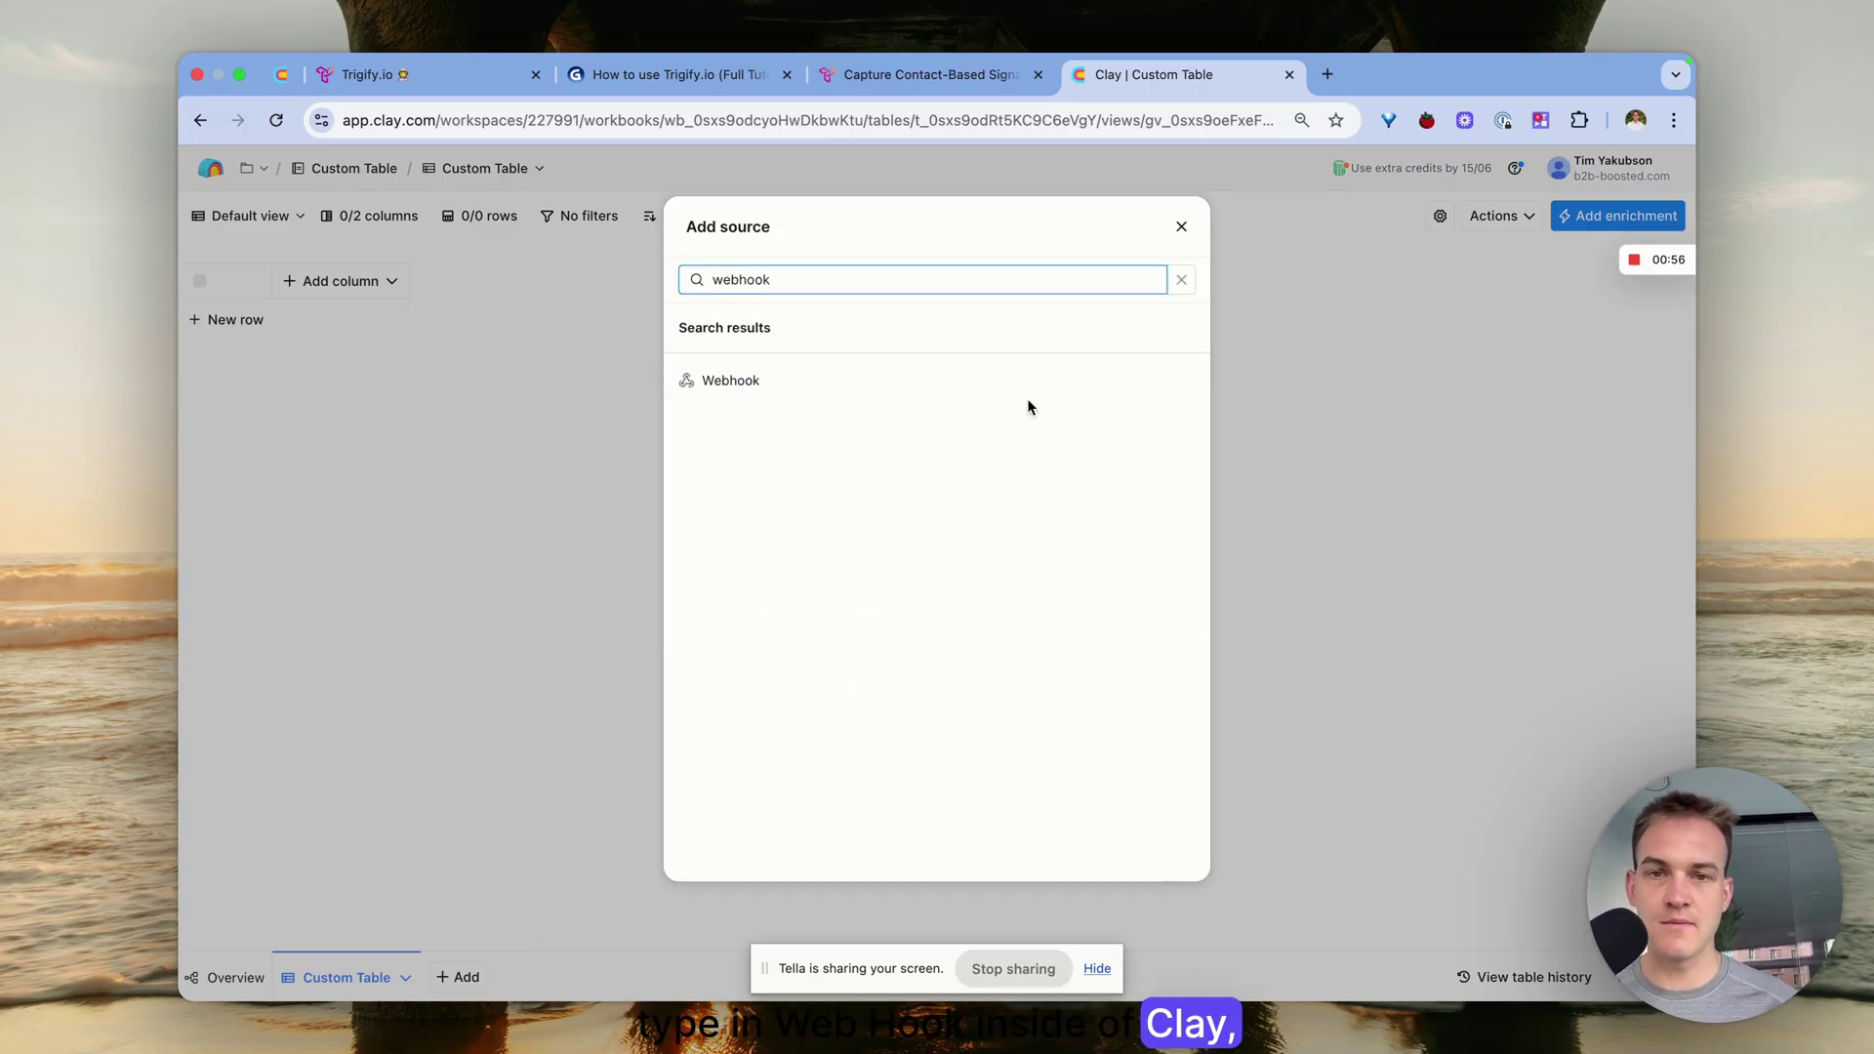
pyautogui.click(964, 395)
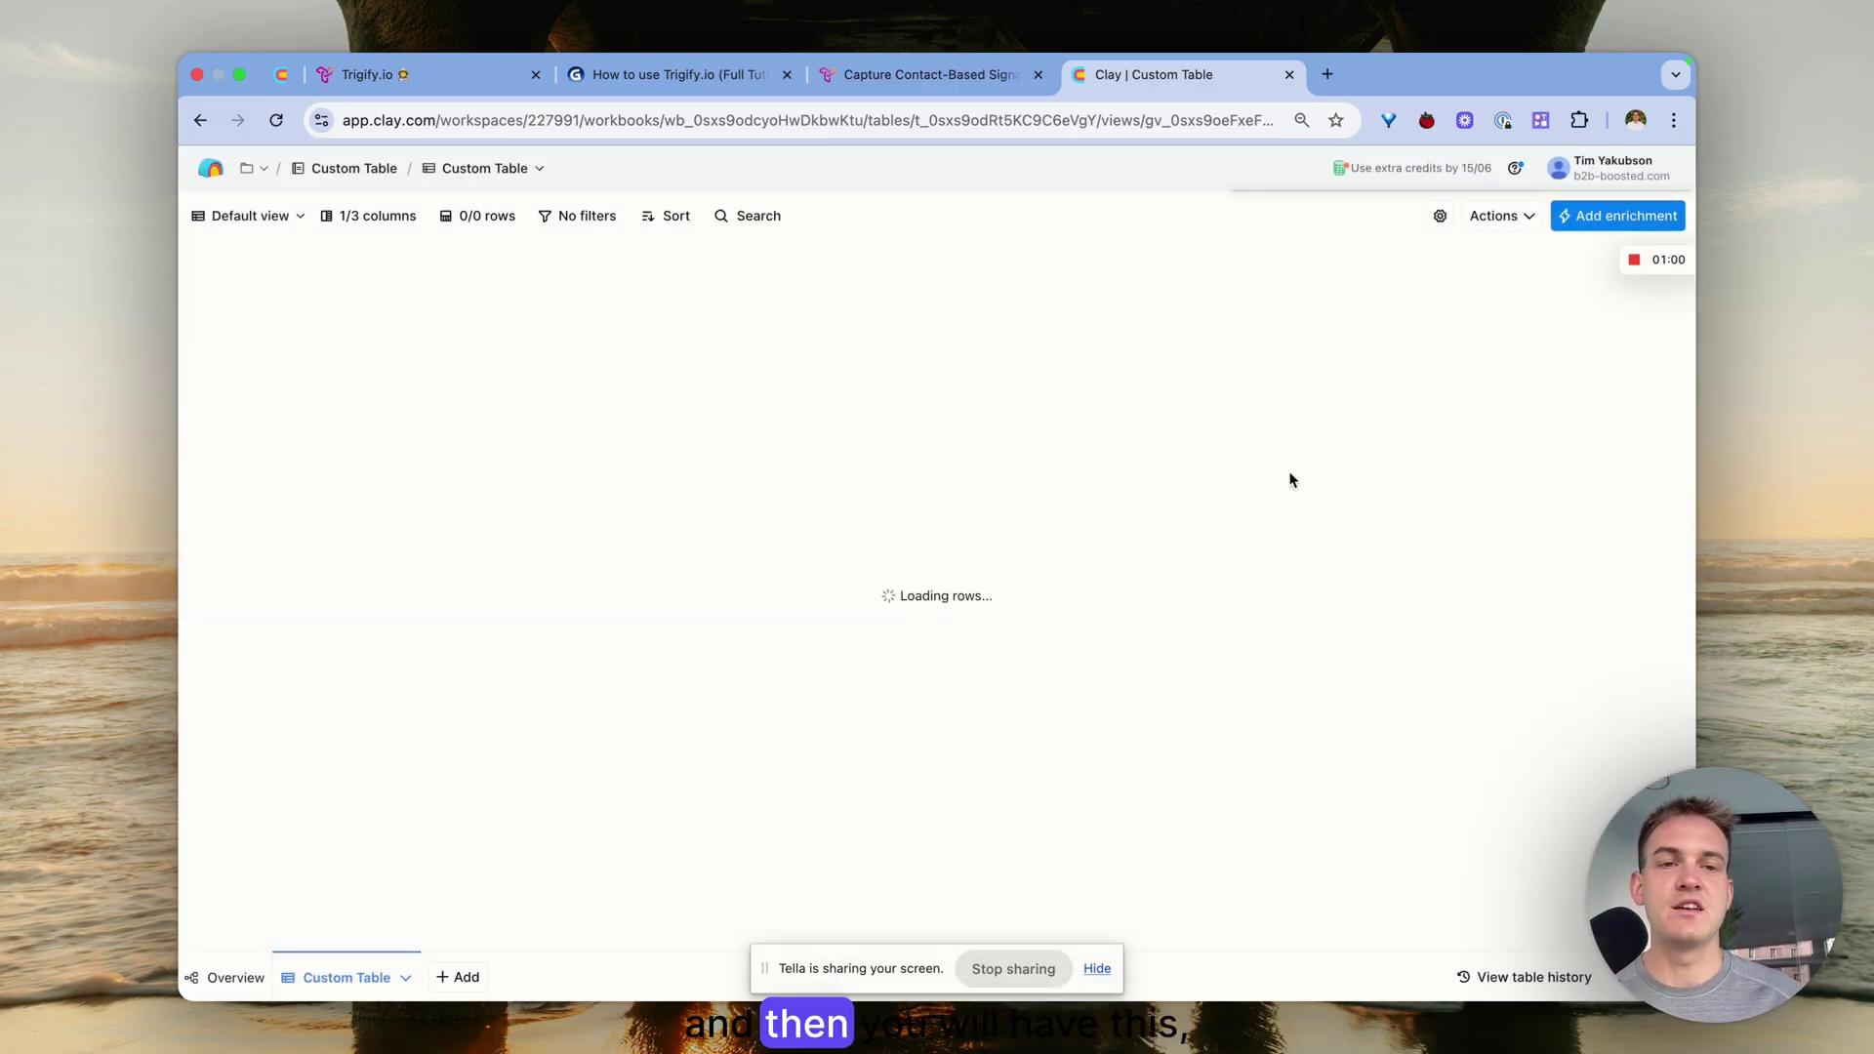
pyautogui.click(674, 74)
# Paste the Clay webhook URL into the endpoint form with description 'Every time someone likes muy post - we send it to Clay'
pyautogui.click(430, 76)
pyautogui.press('super+v')
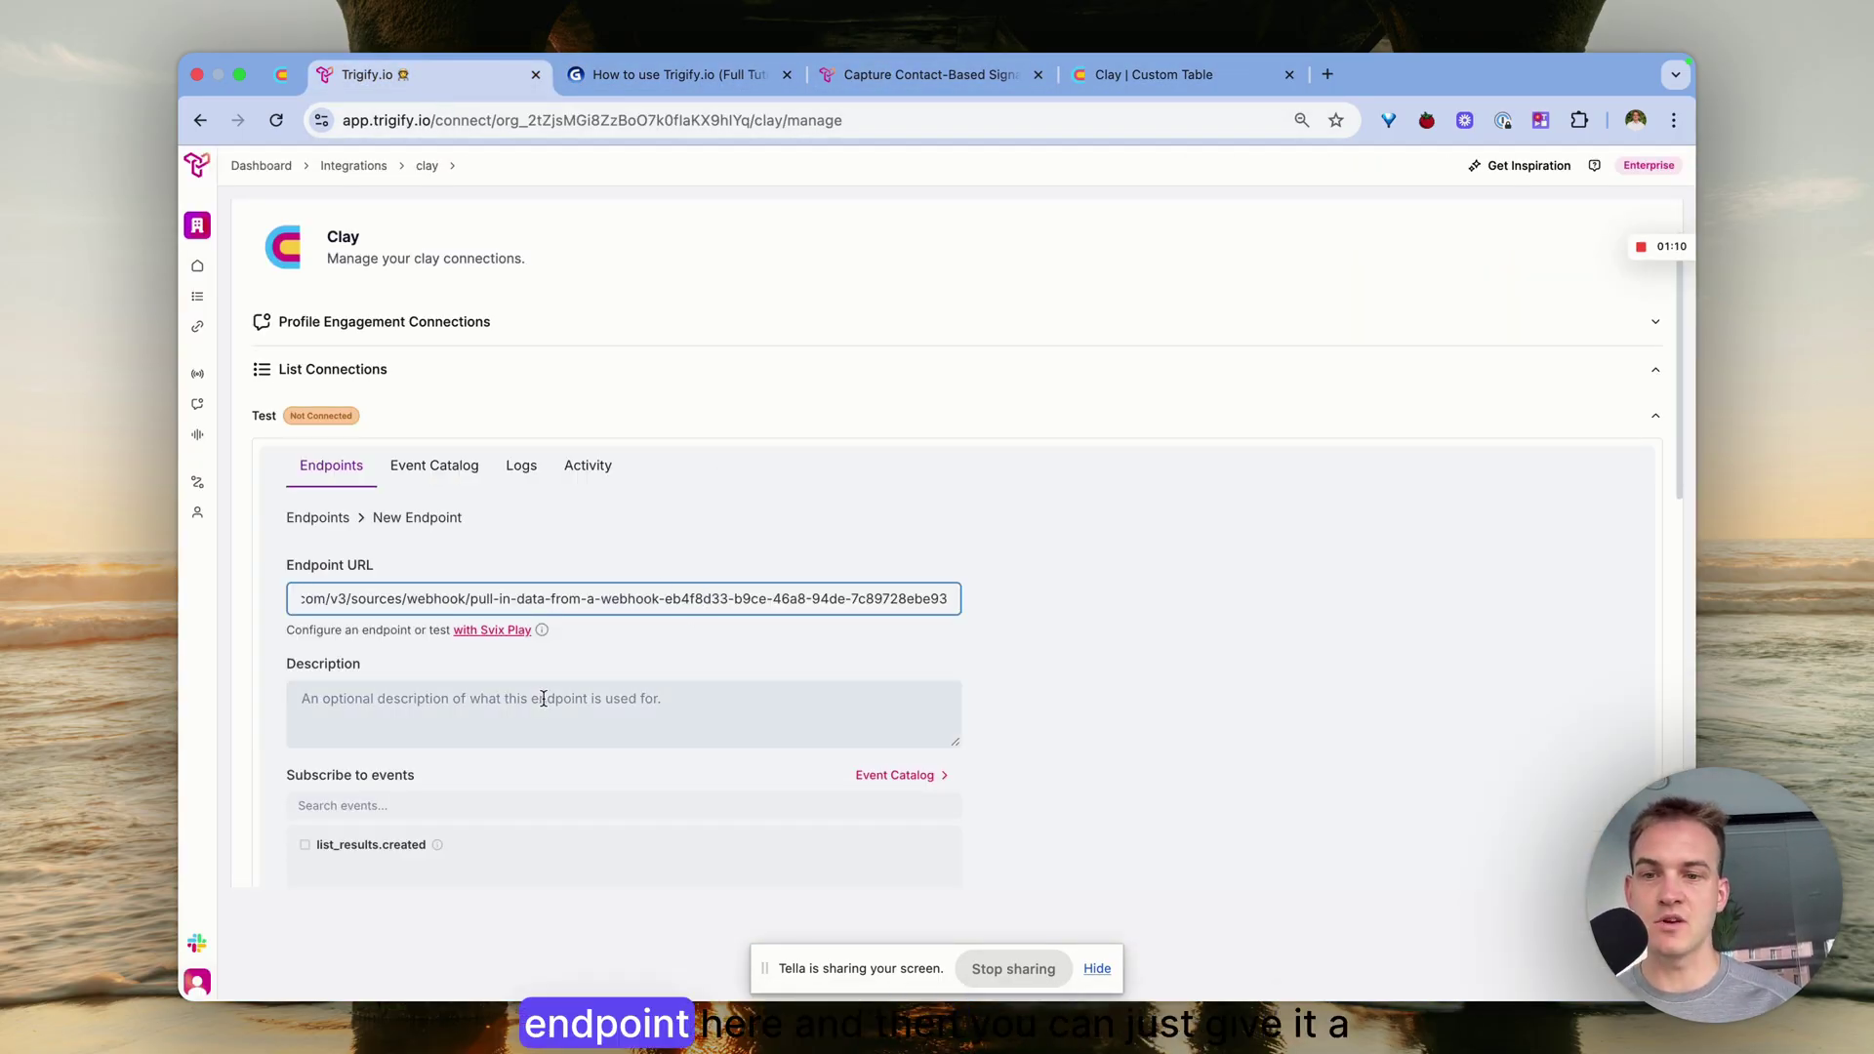
pyautogui.click(544, 698)
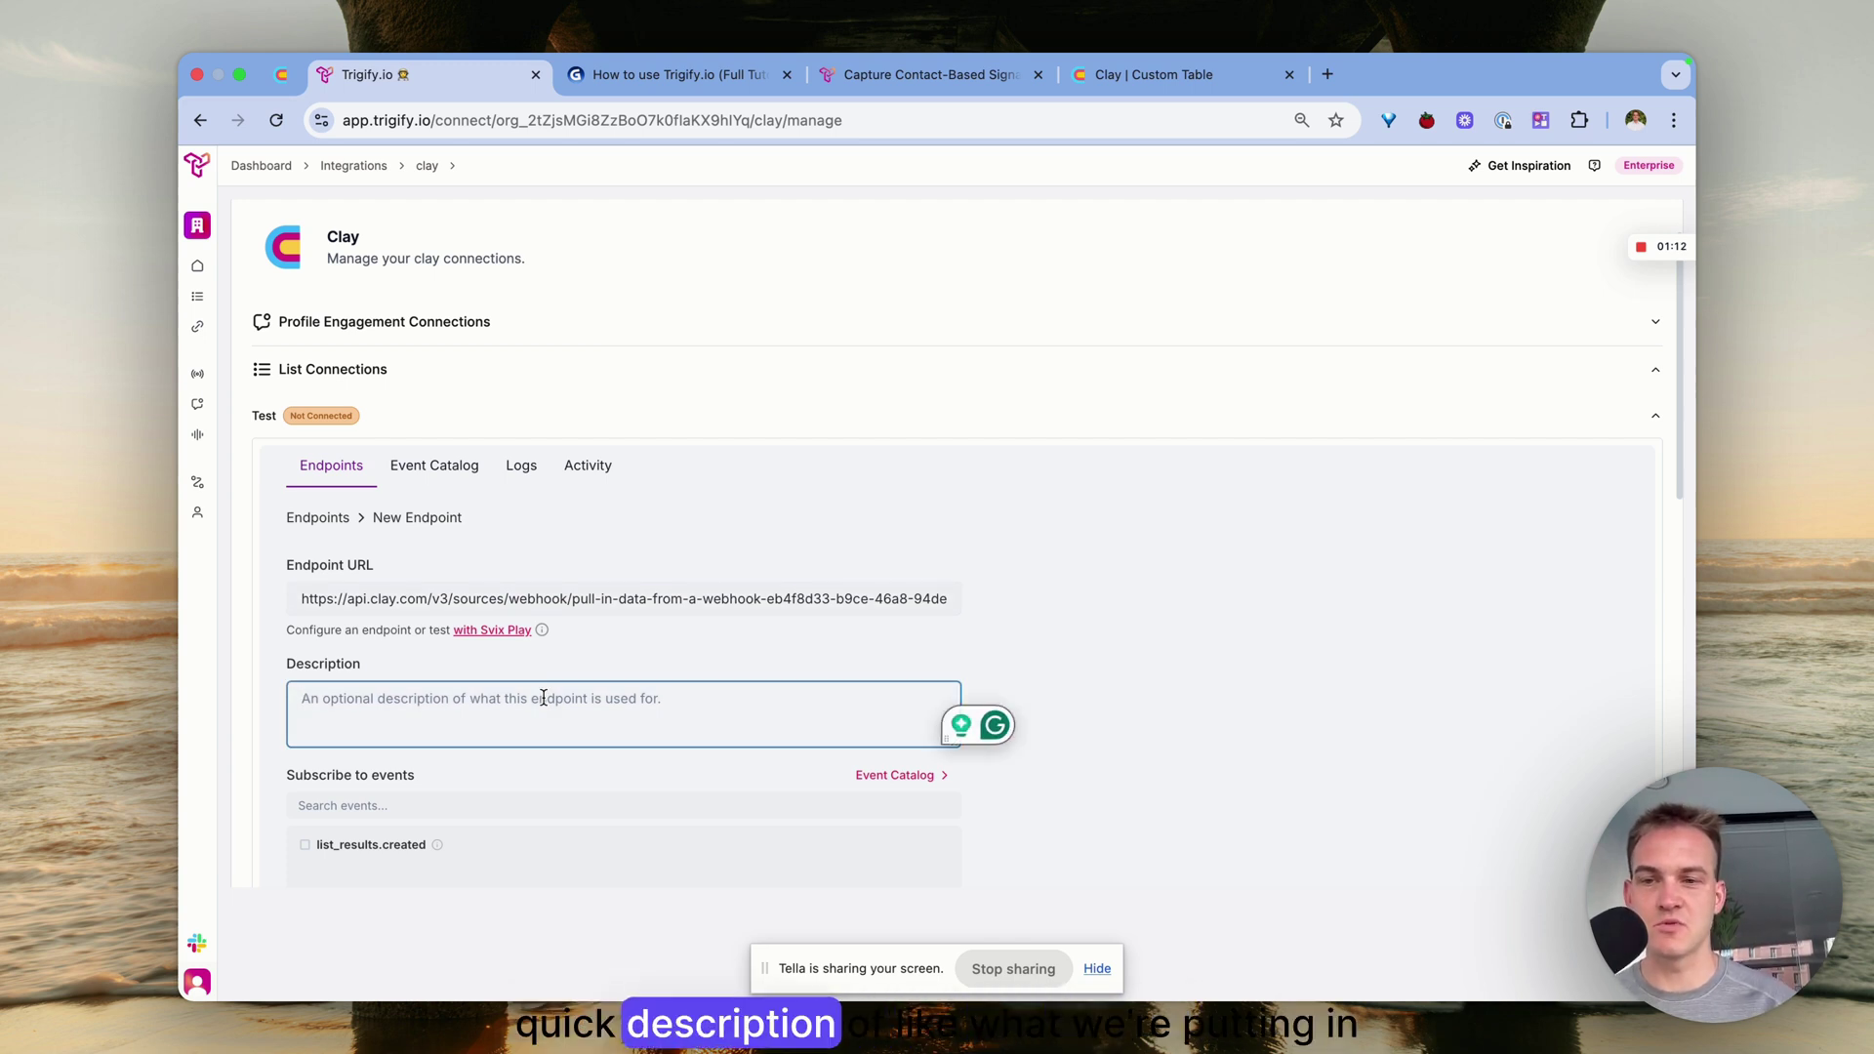
pyautogui.write('Every time someone likes muy post - we s')
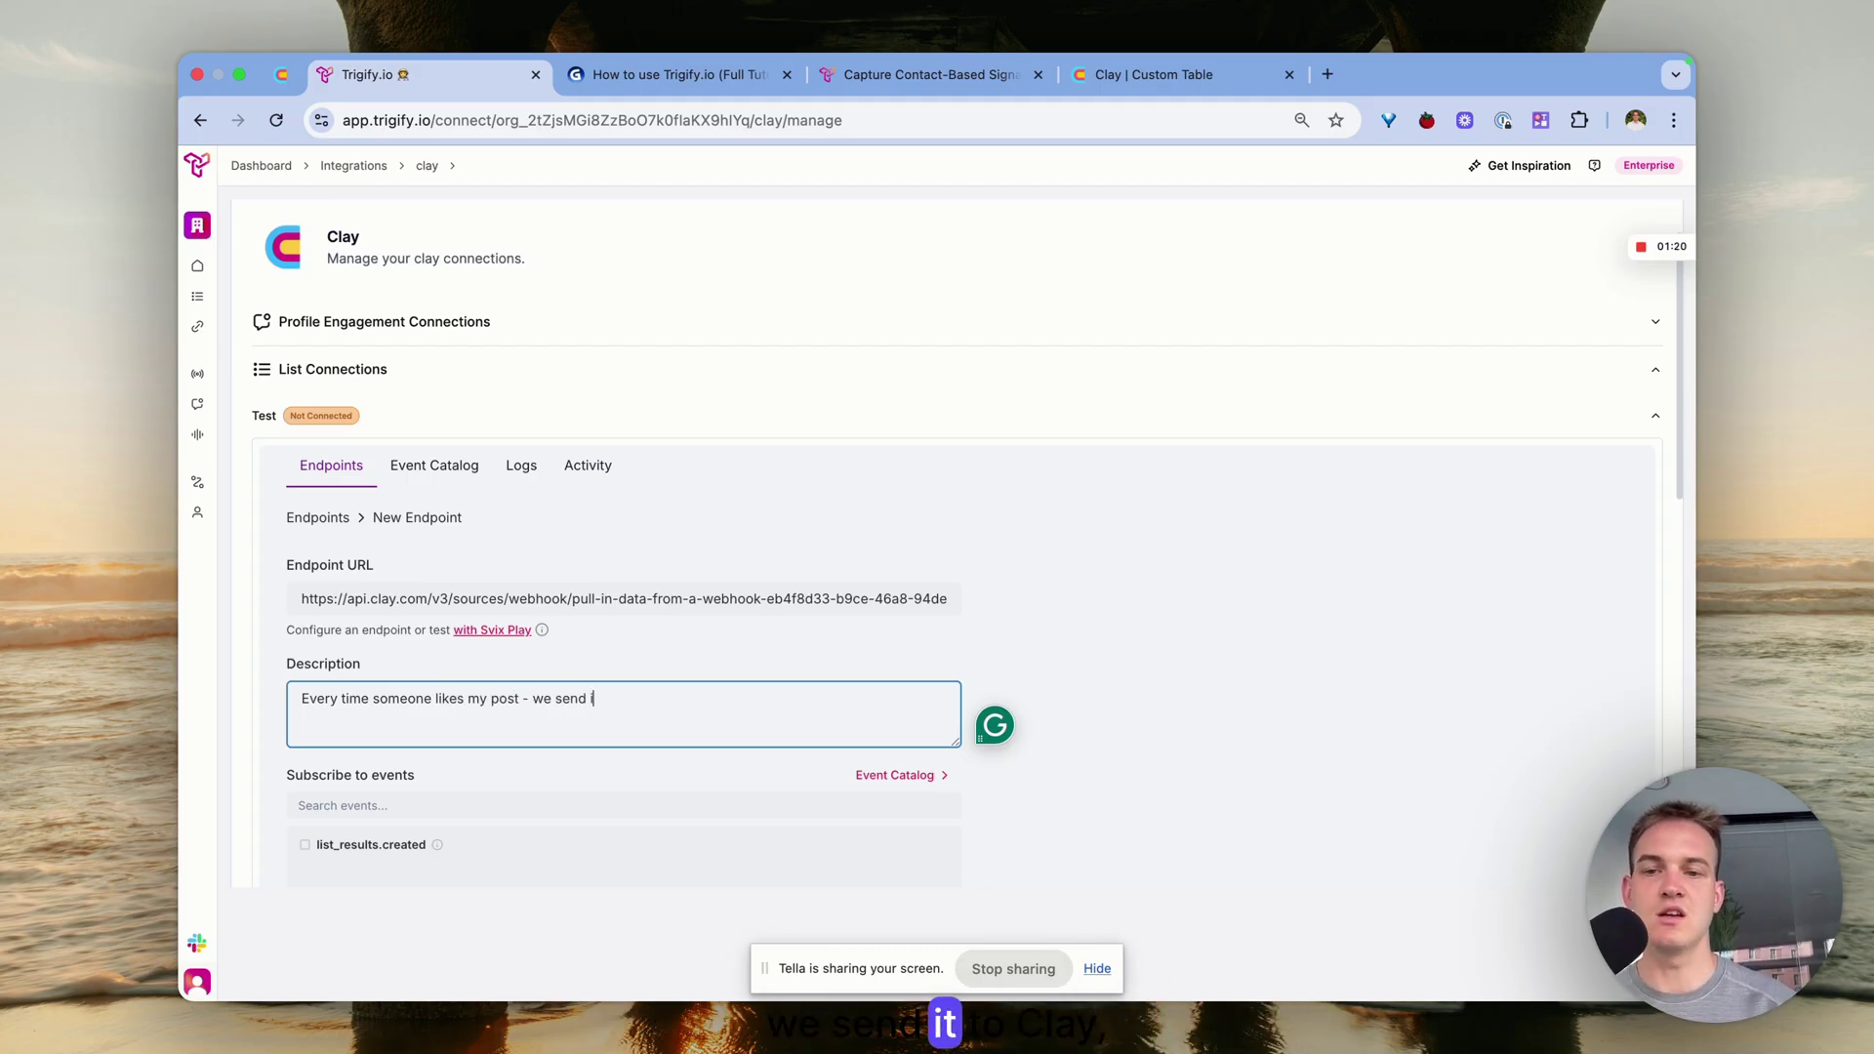
pyautogui.write('end it to Clay')
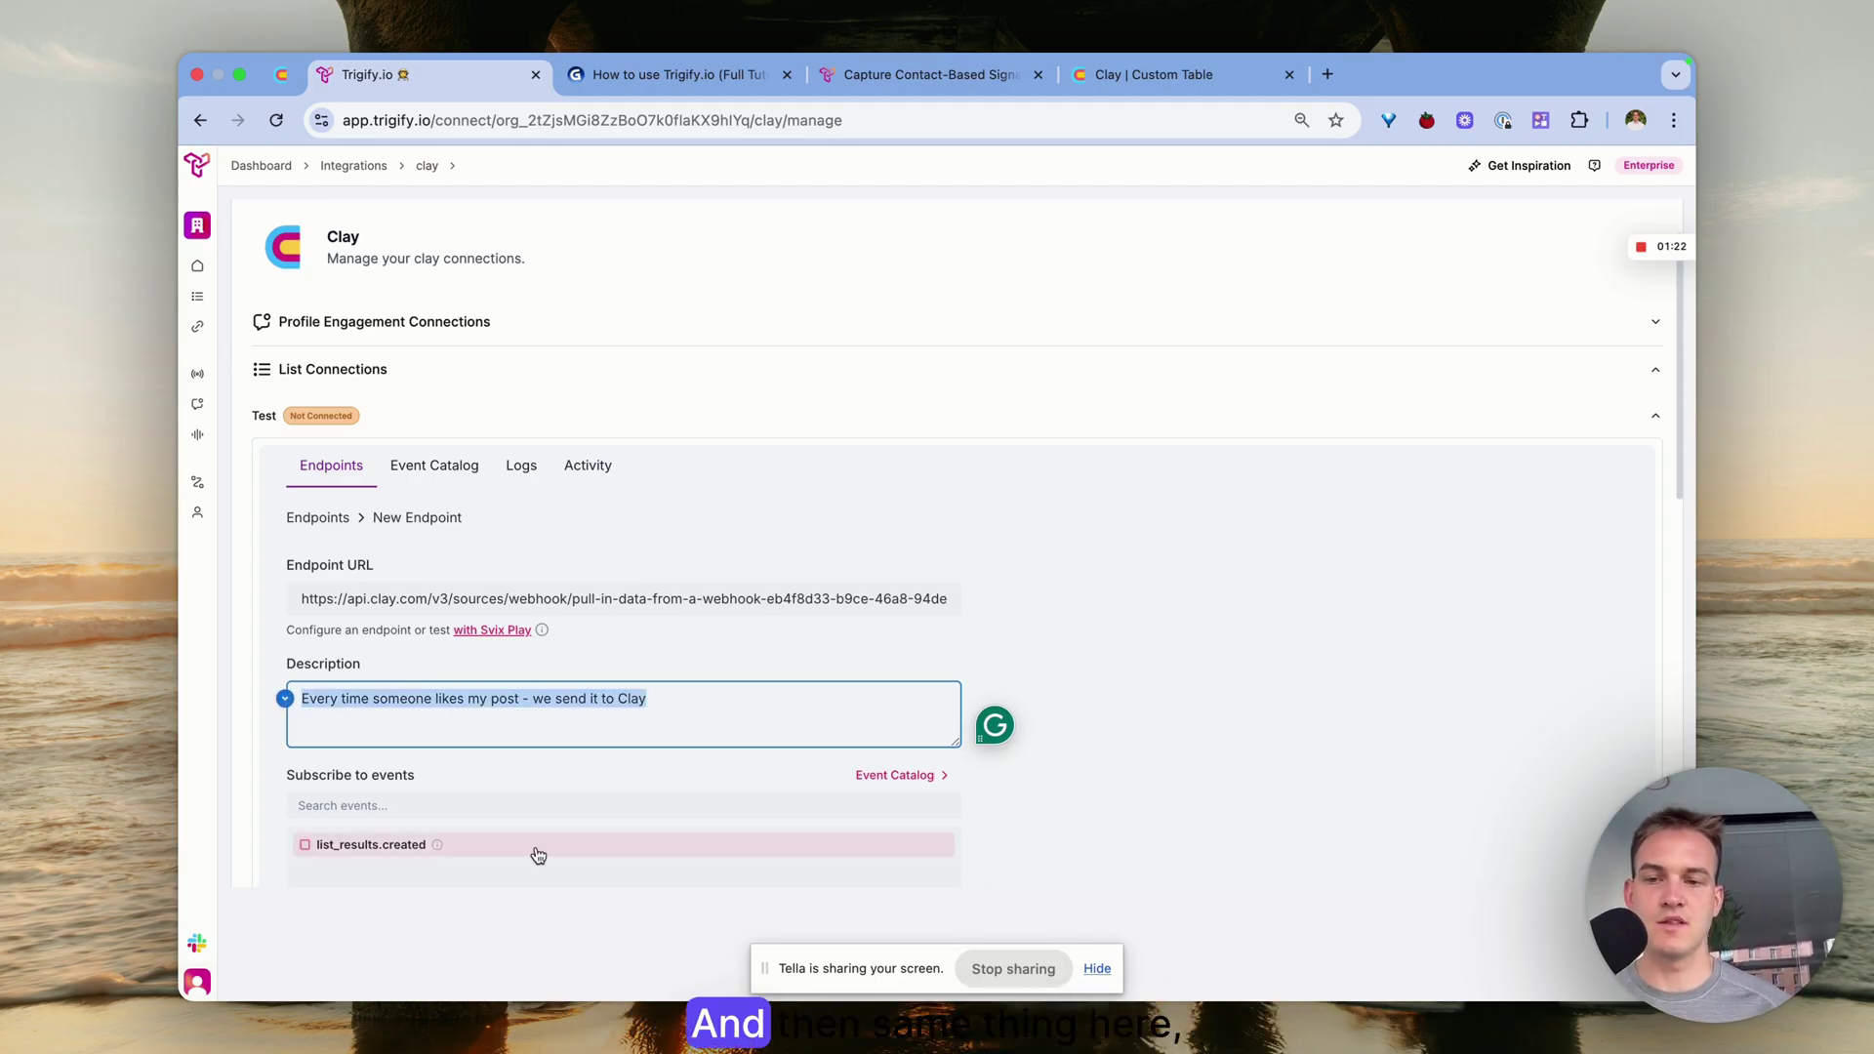
# Subscribe the endpoint to list_results.created, create it, and advance Gamma to 'Use Trigify inside Clay'
pyautogui.click(381, 805)
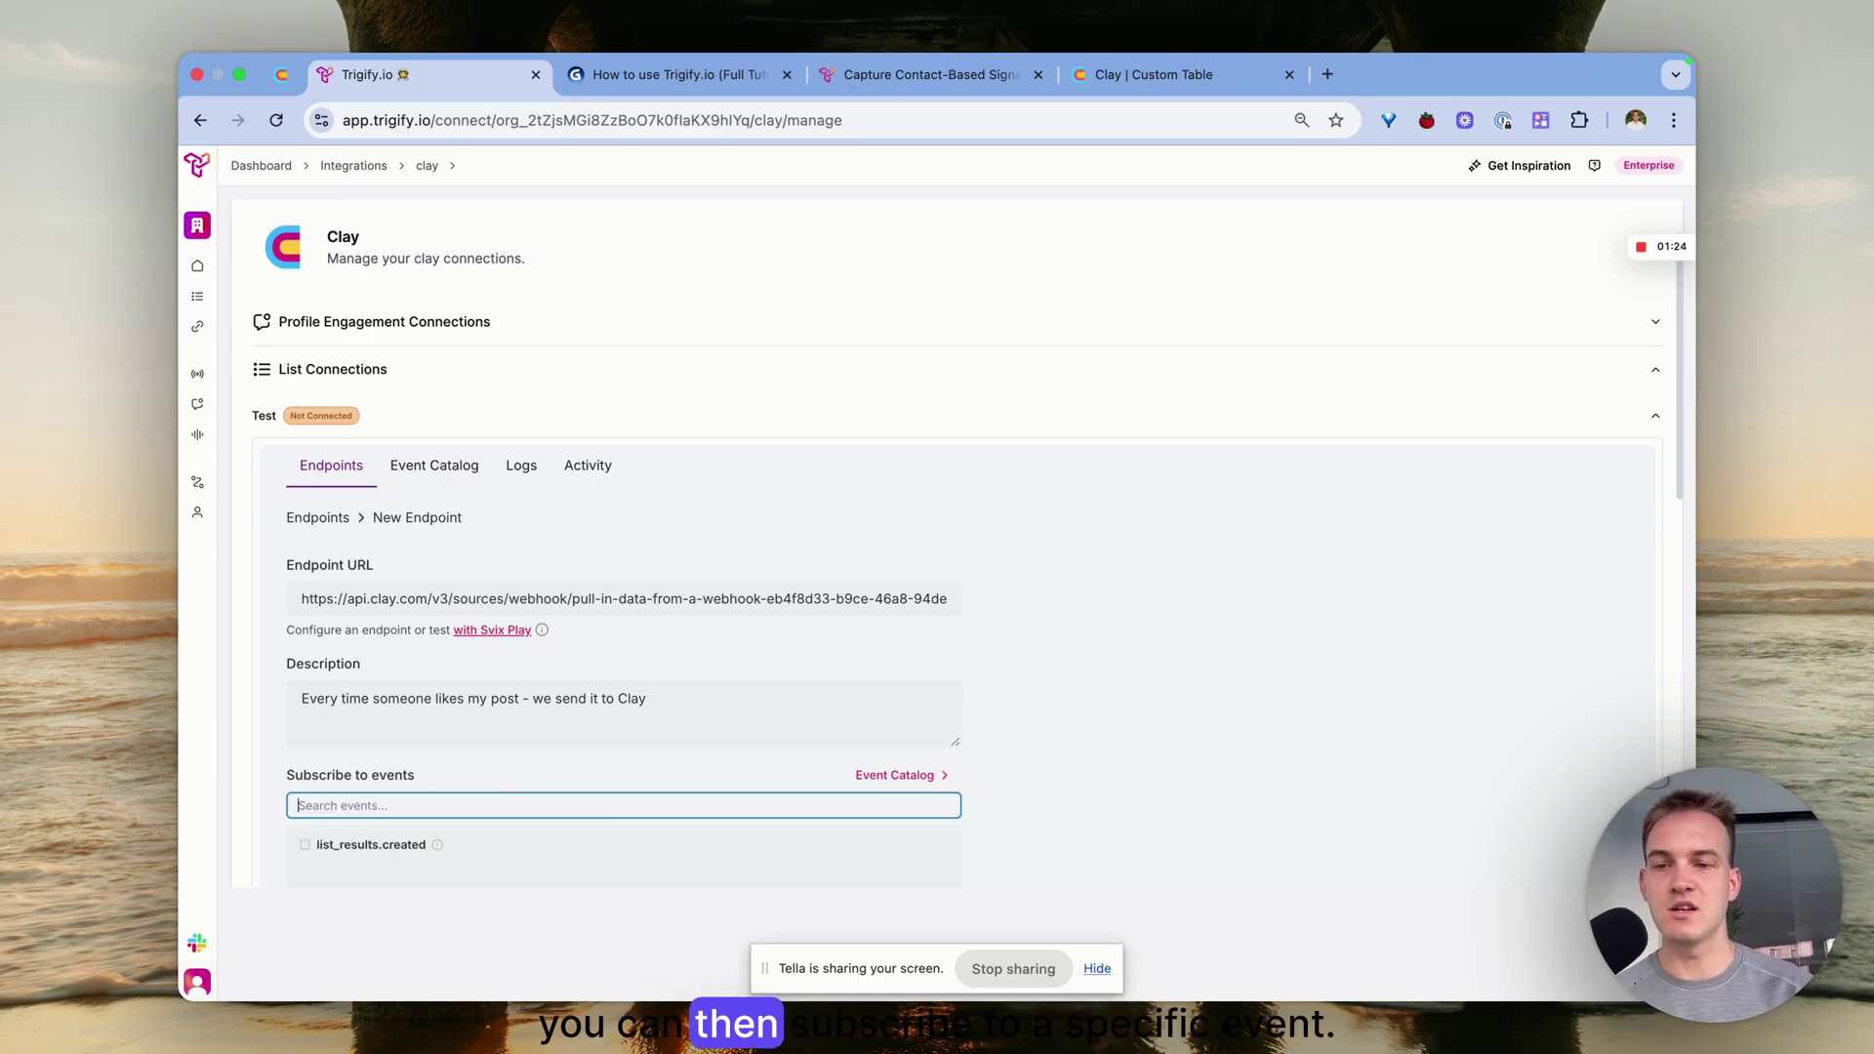
pyautogui.scroll(-3, 449, 776)
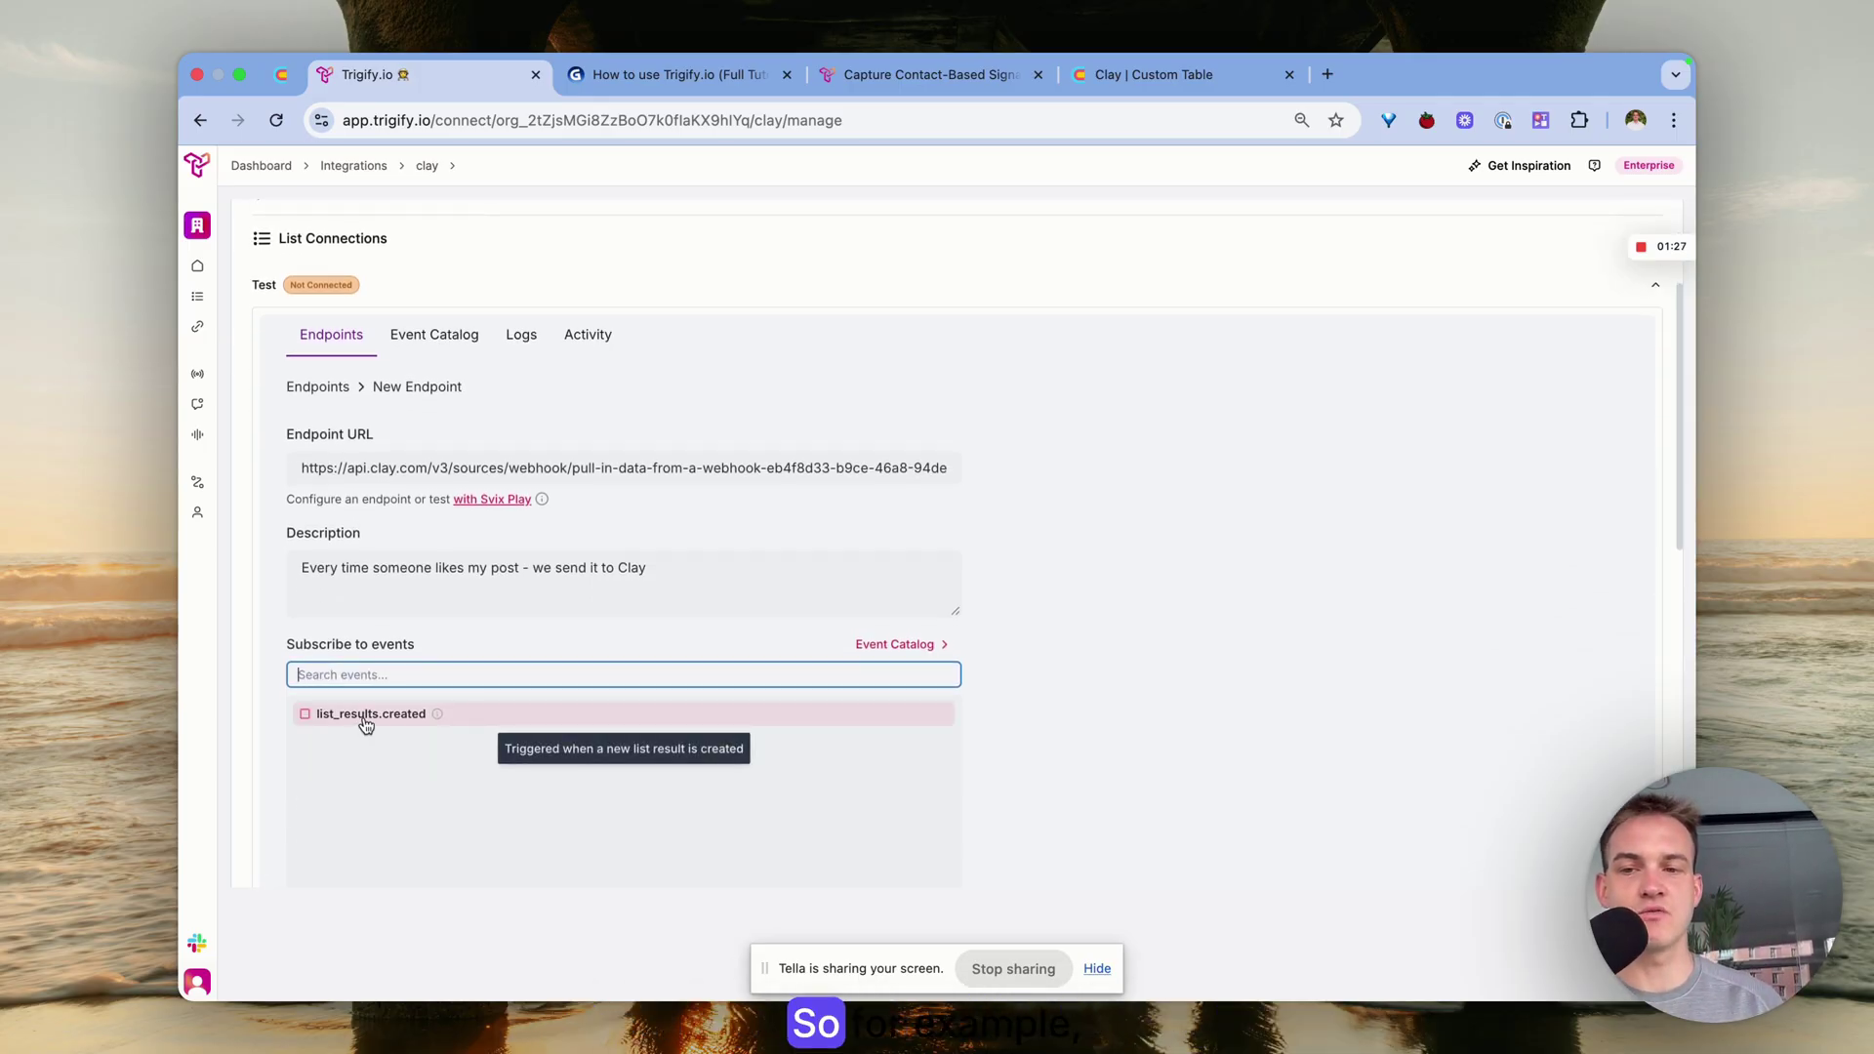
pyautogui.click(329, 722)
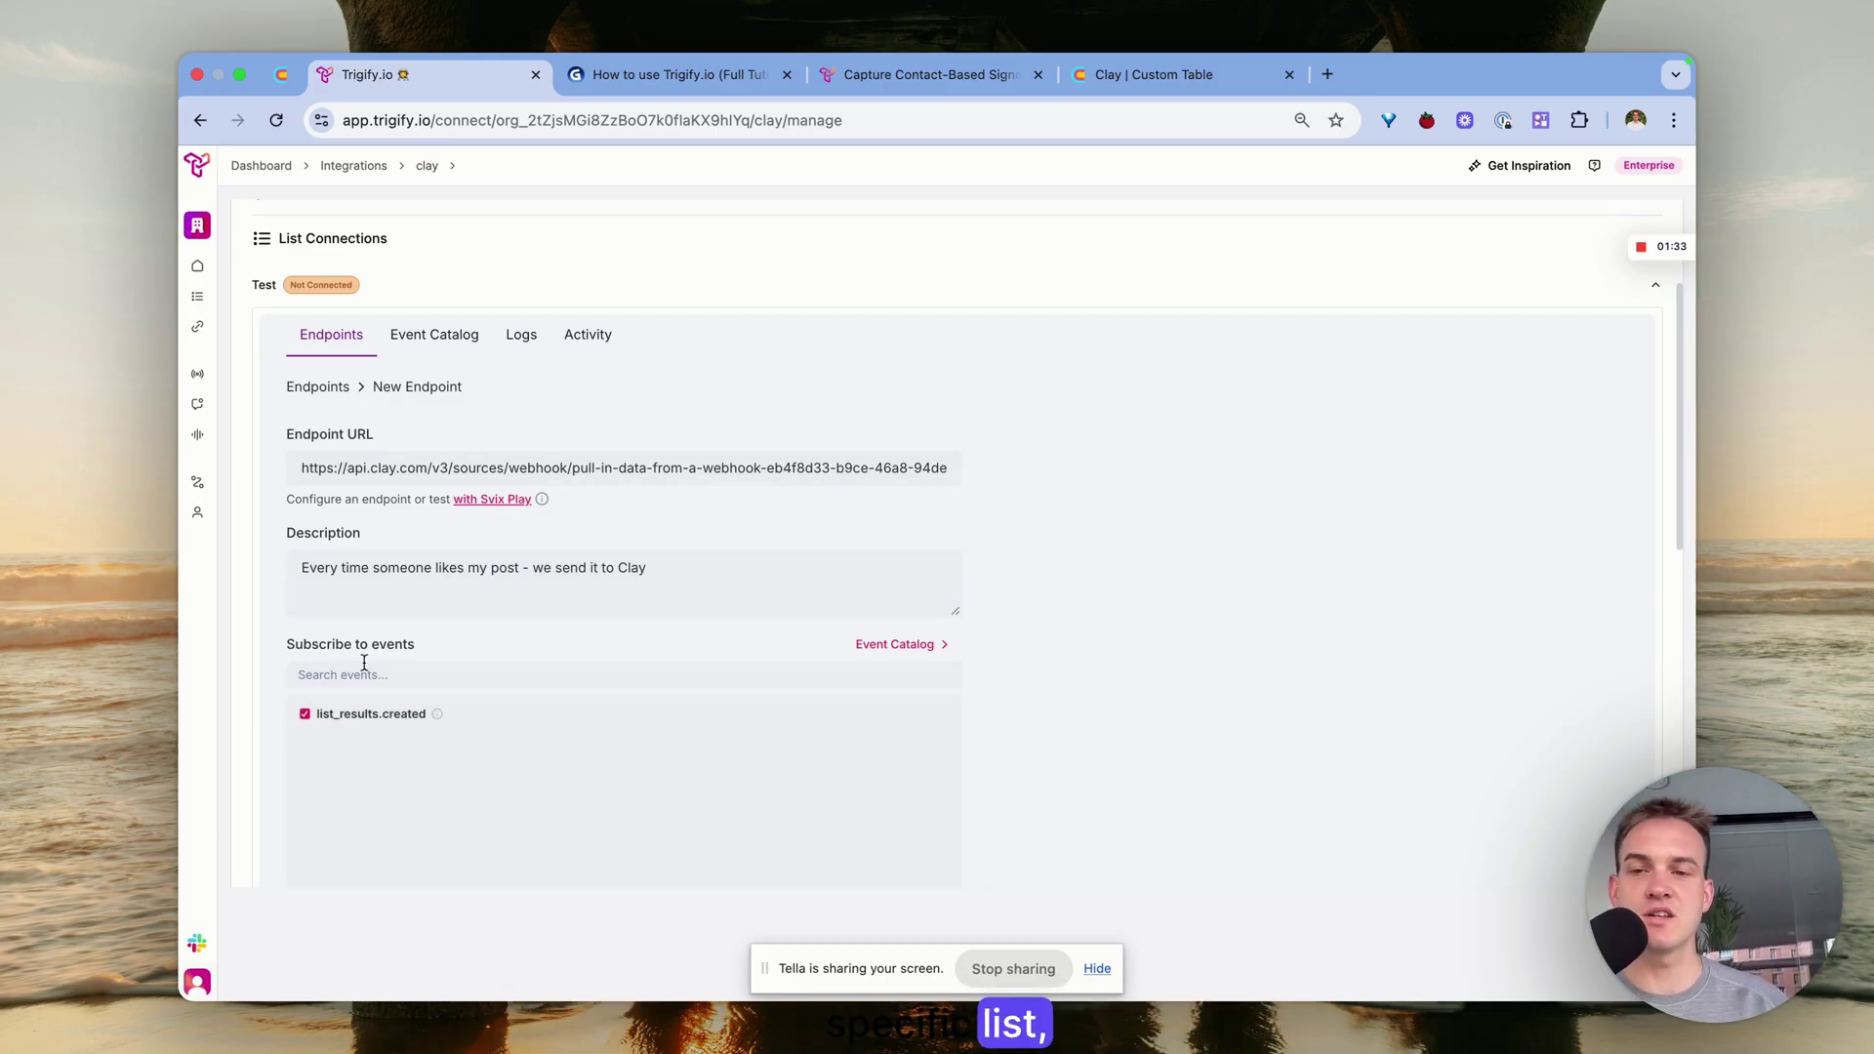
pyautogui.scroll(-3, 566, 576)
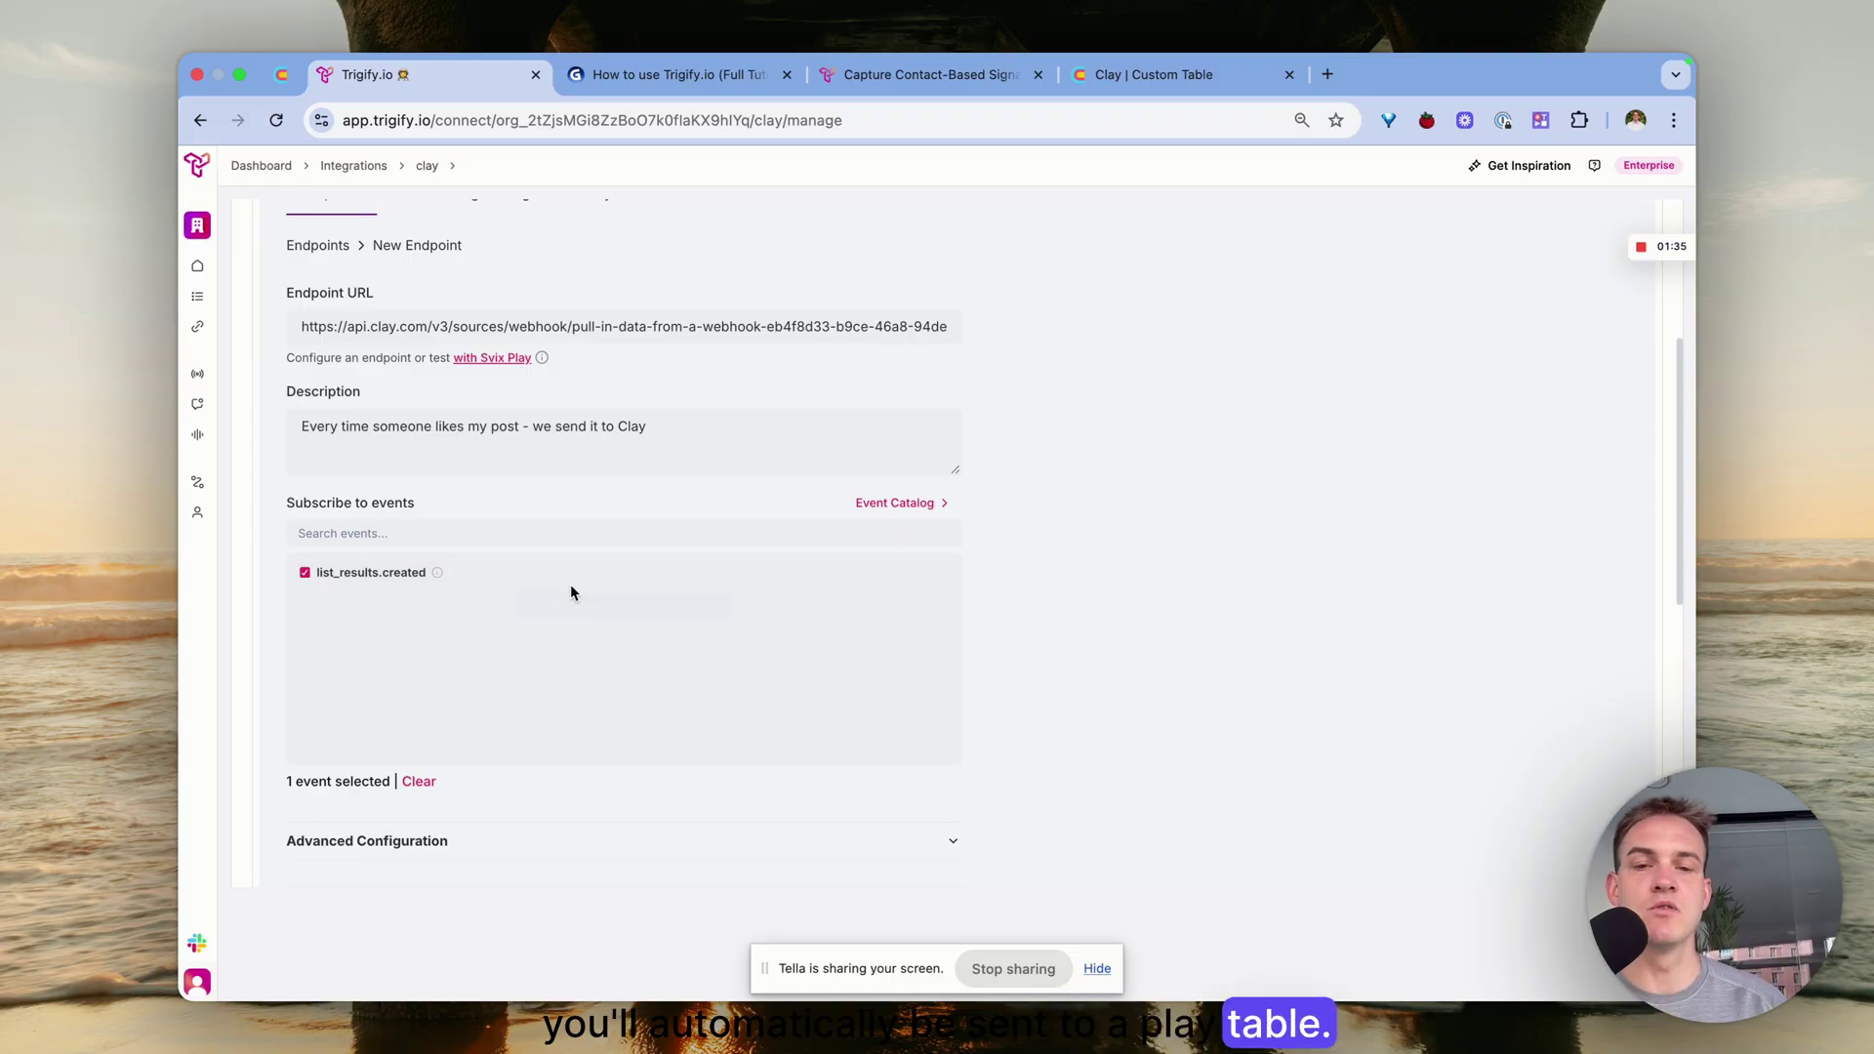
pyautogui.scroll(5, 573, 593)
pyautogui.scroll(-5, 573, 592)
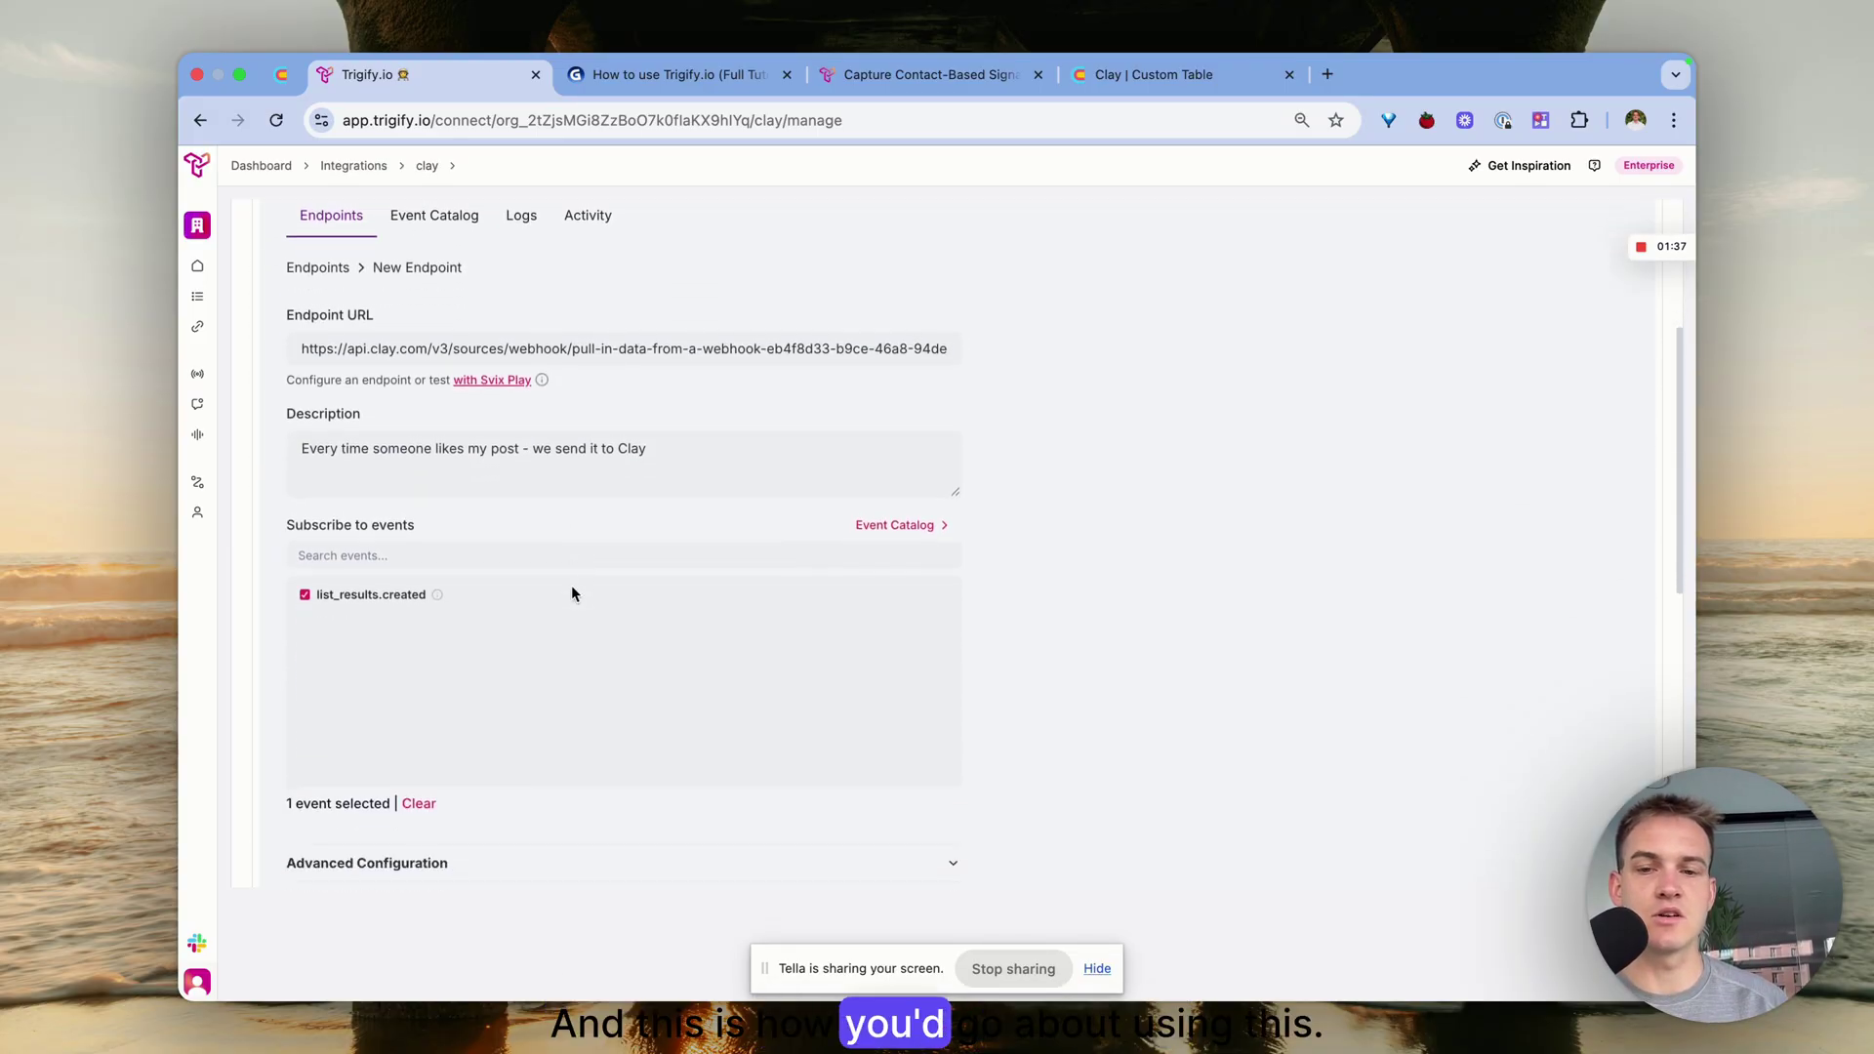
pyautogui.scroll(-15, 572, 589)
pyautogui.scroll(6, 548, 569)
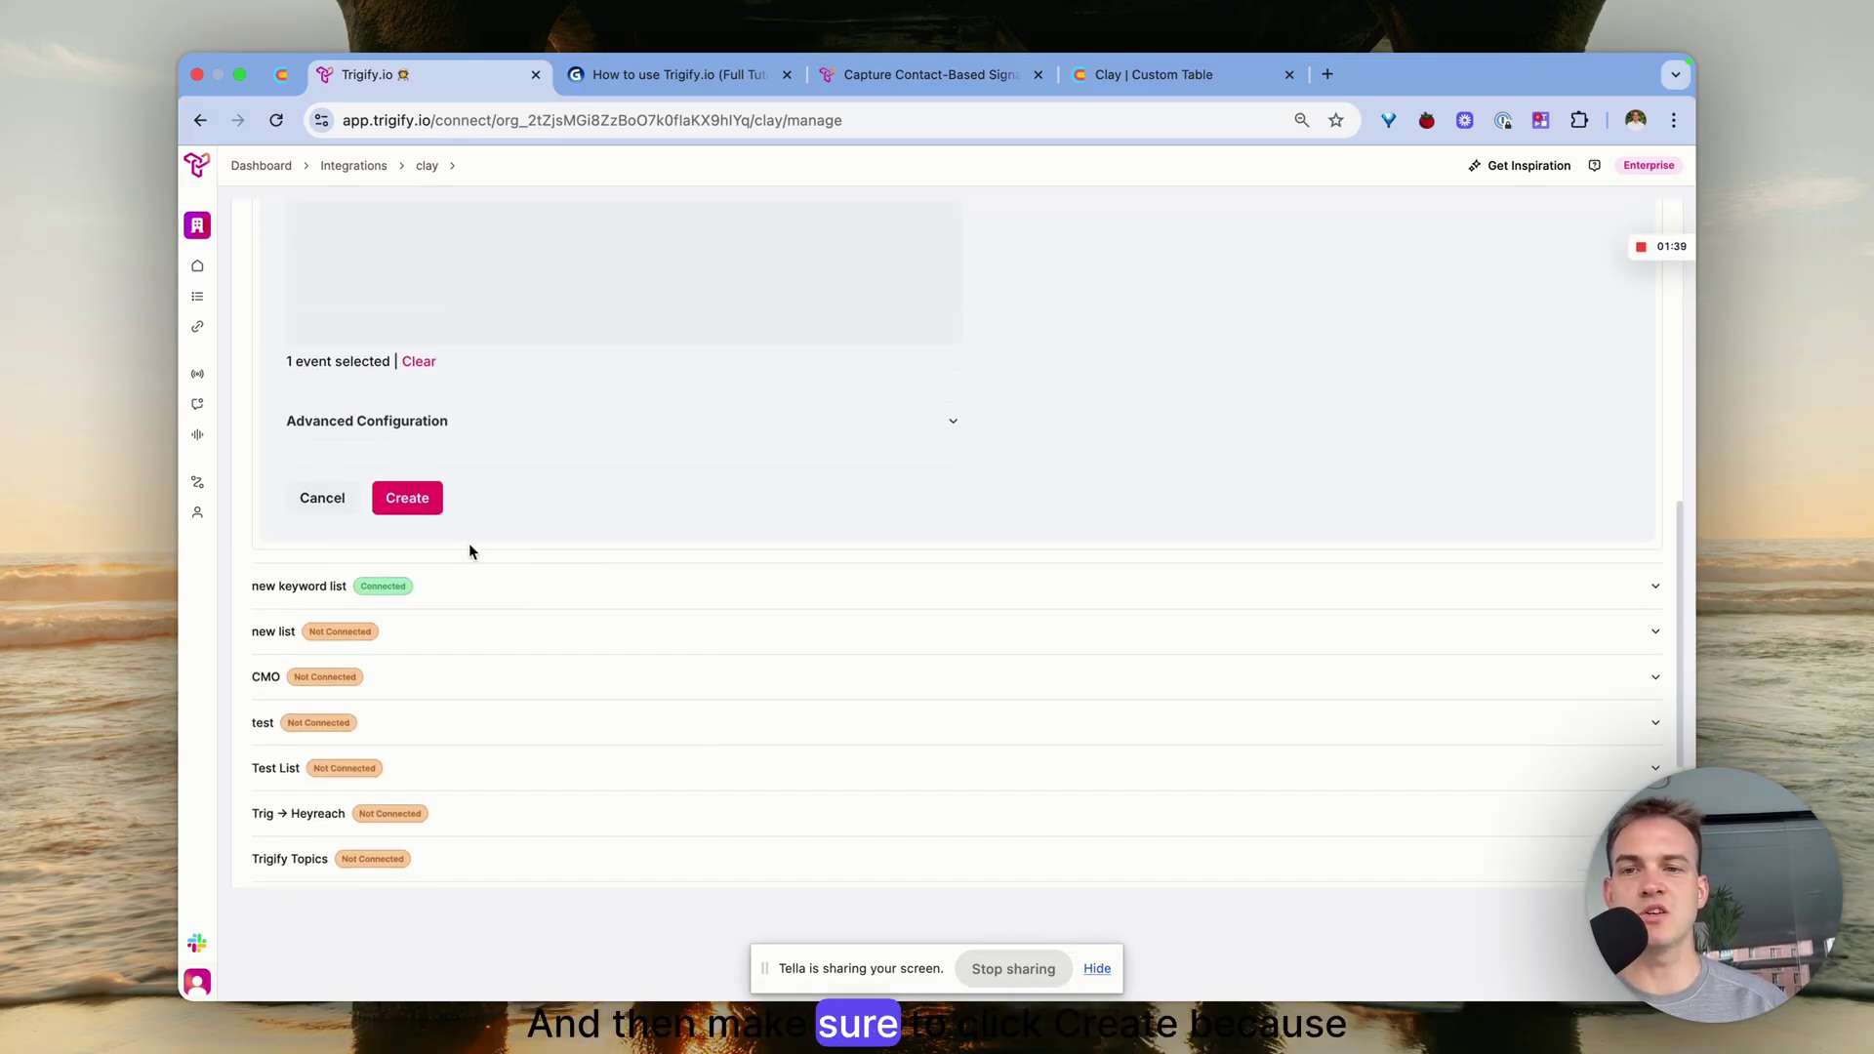
pyautogui.click(412, 498)
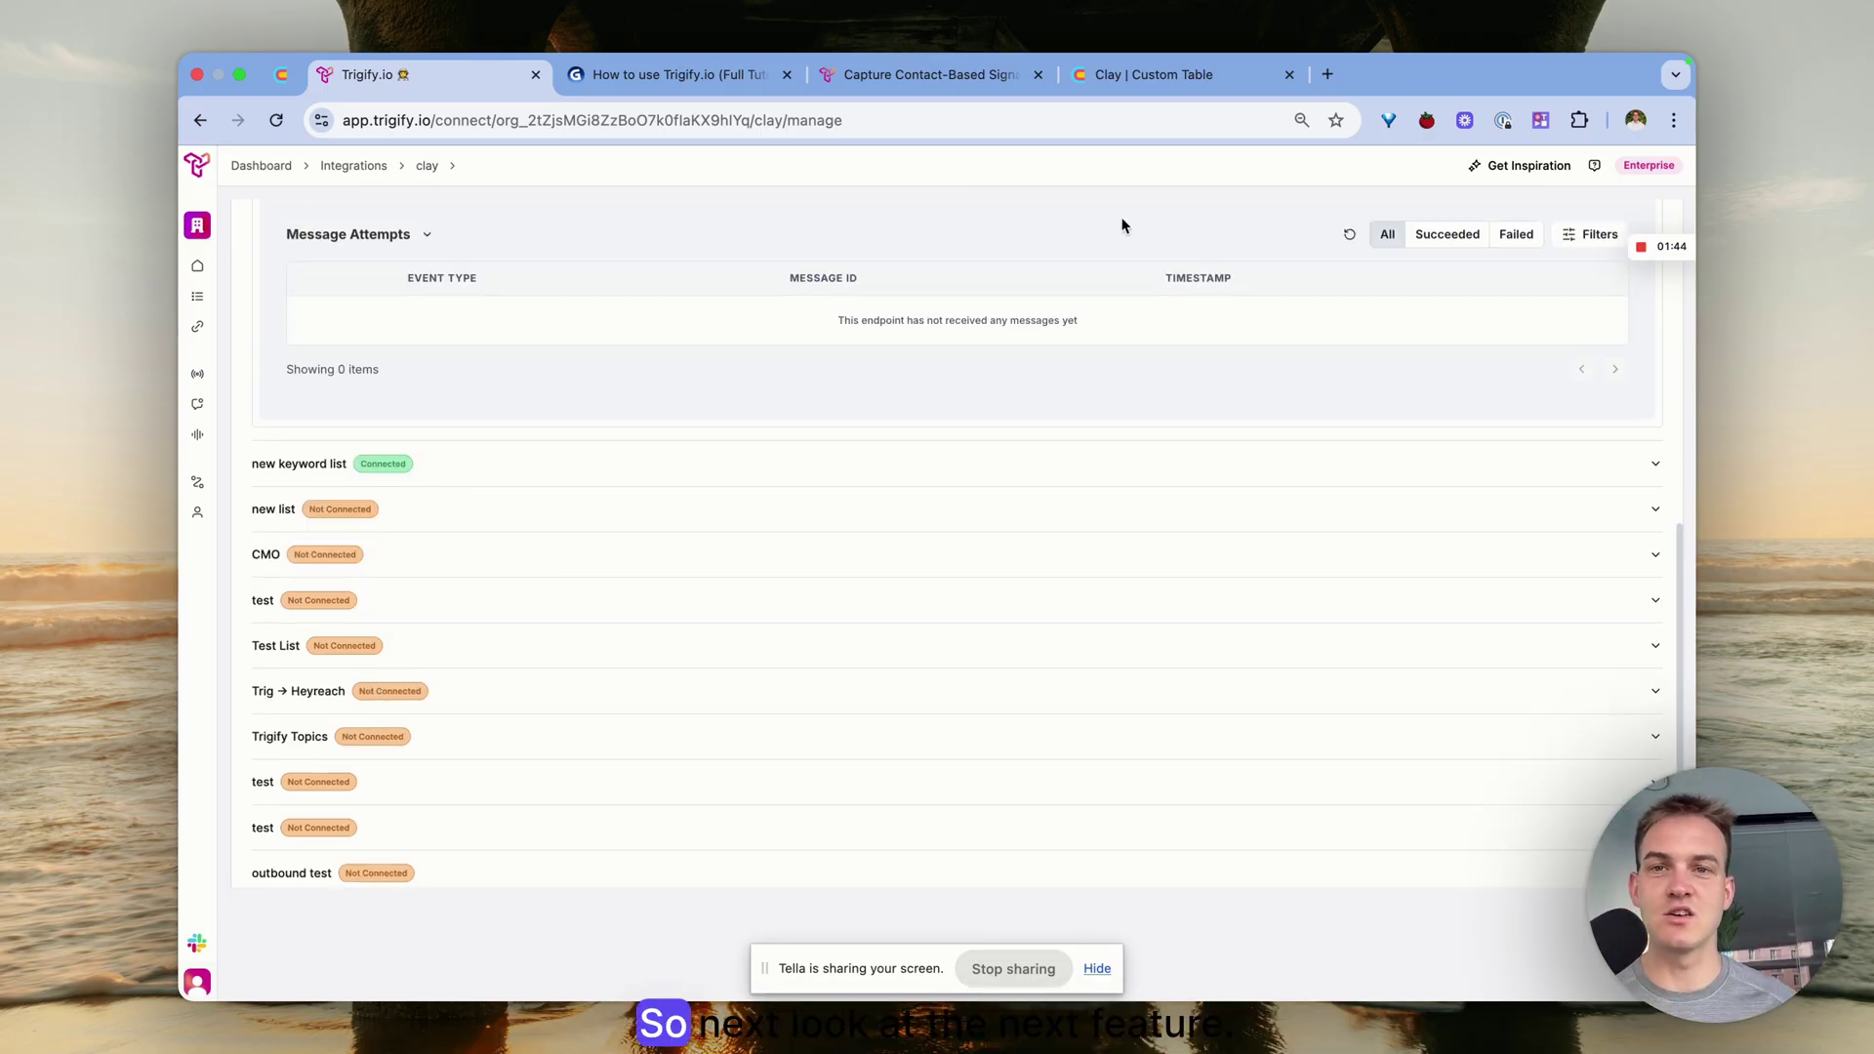
pyautogui.click(696, 74)
pyautogui.press('Right')
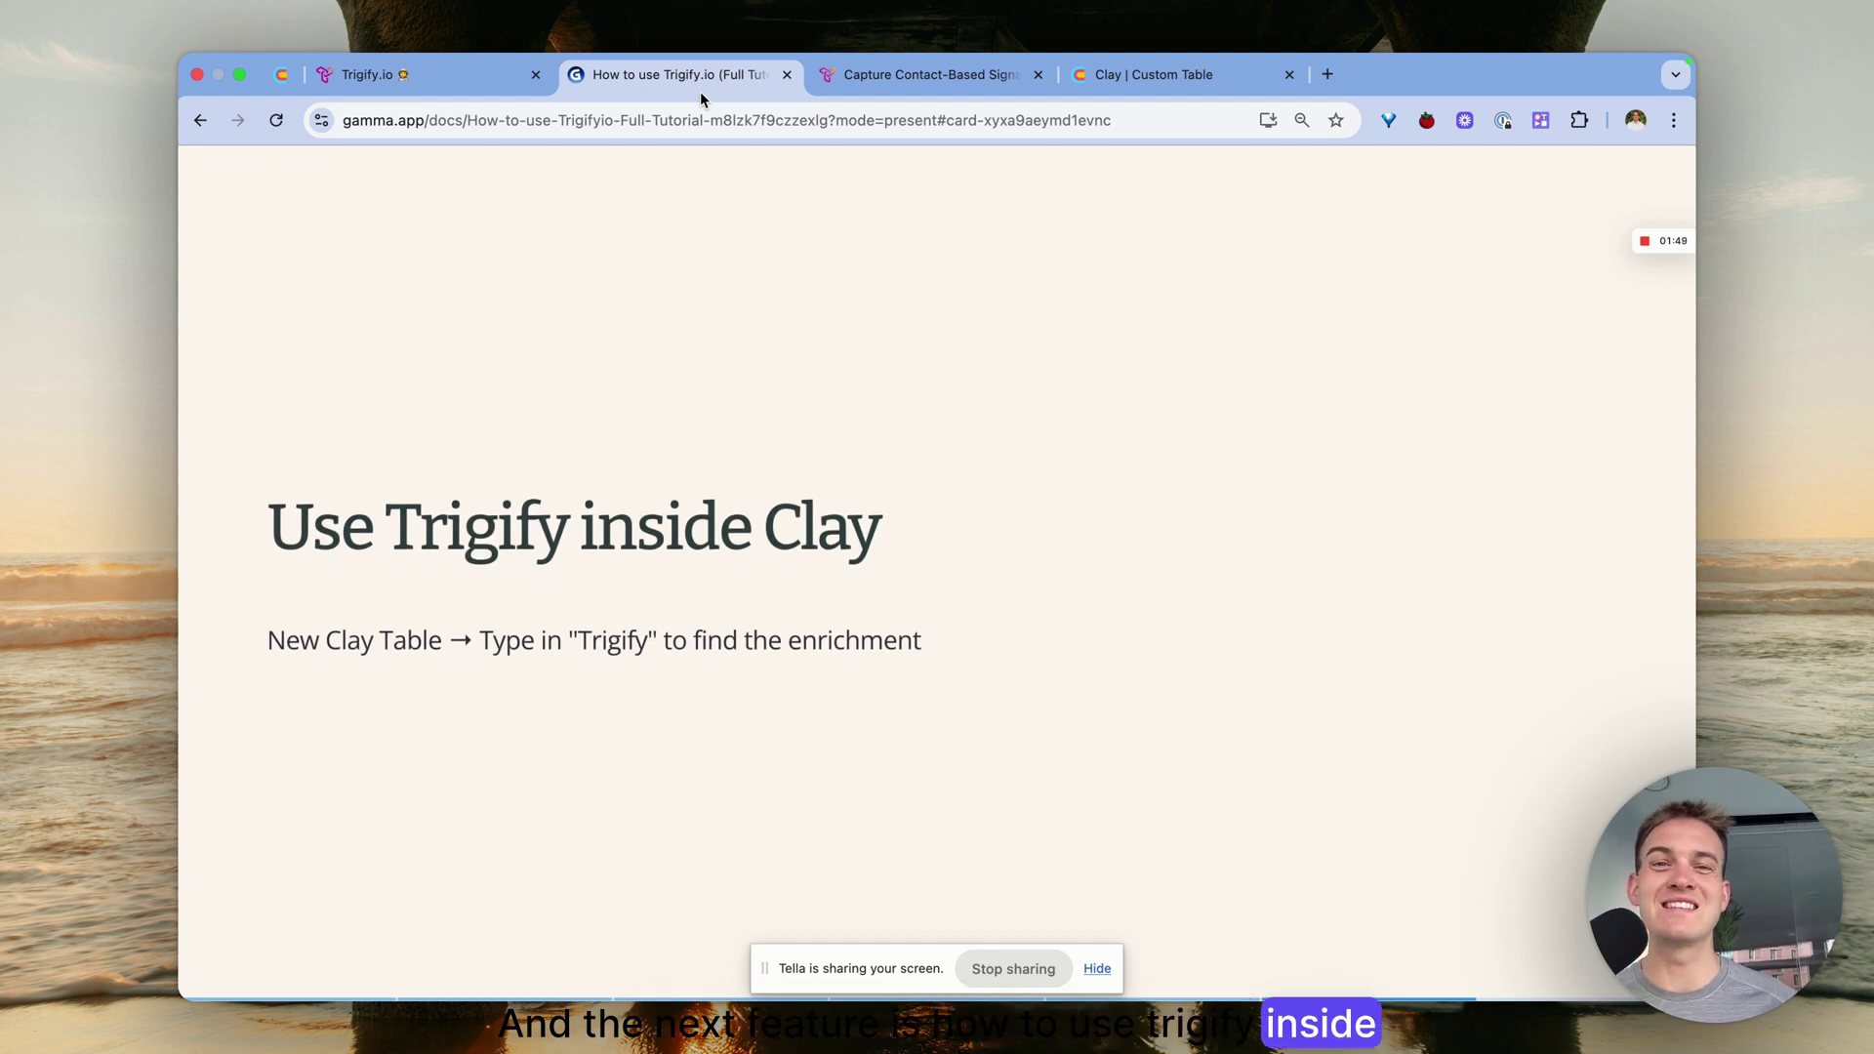
# Delete the webhook Custom Table and search 'tri' among new-table sources
pyautogui.click(1088, 78)
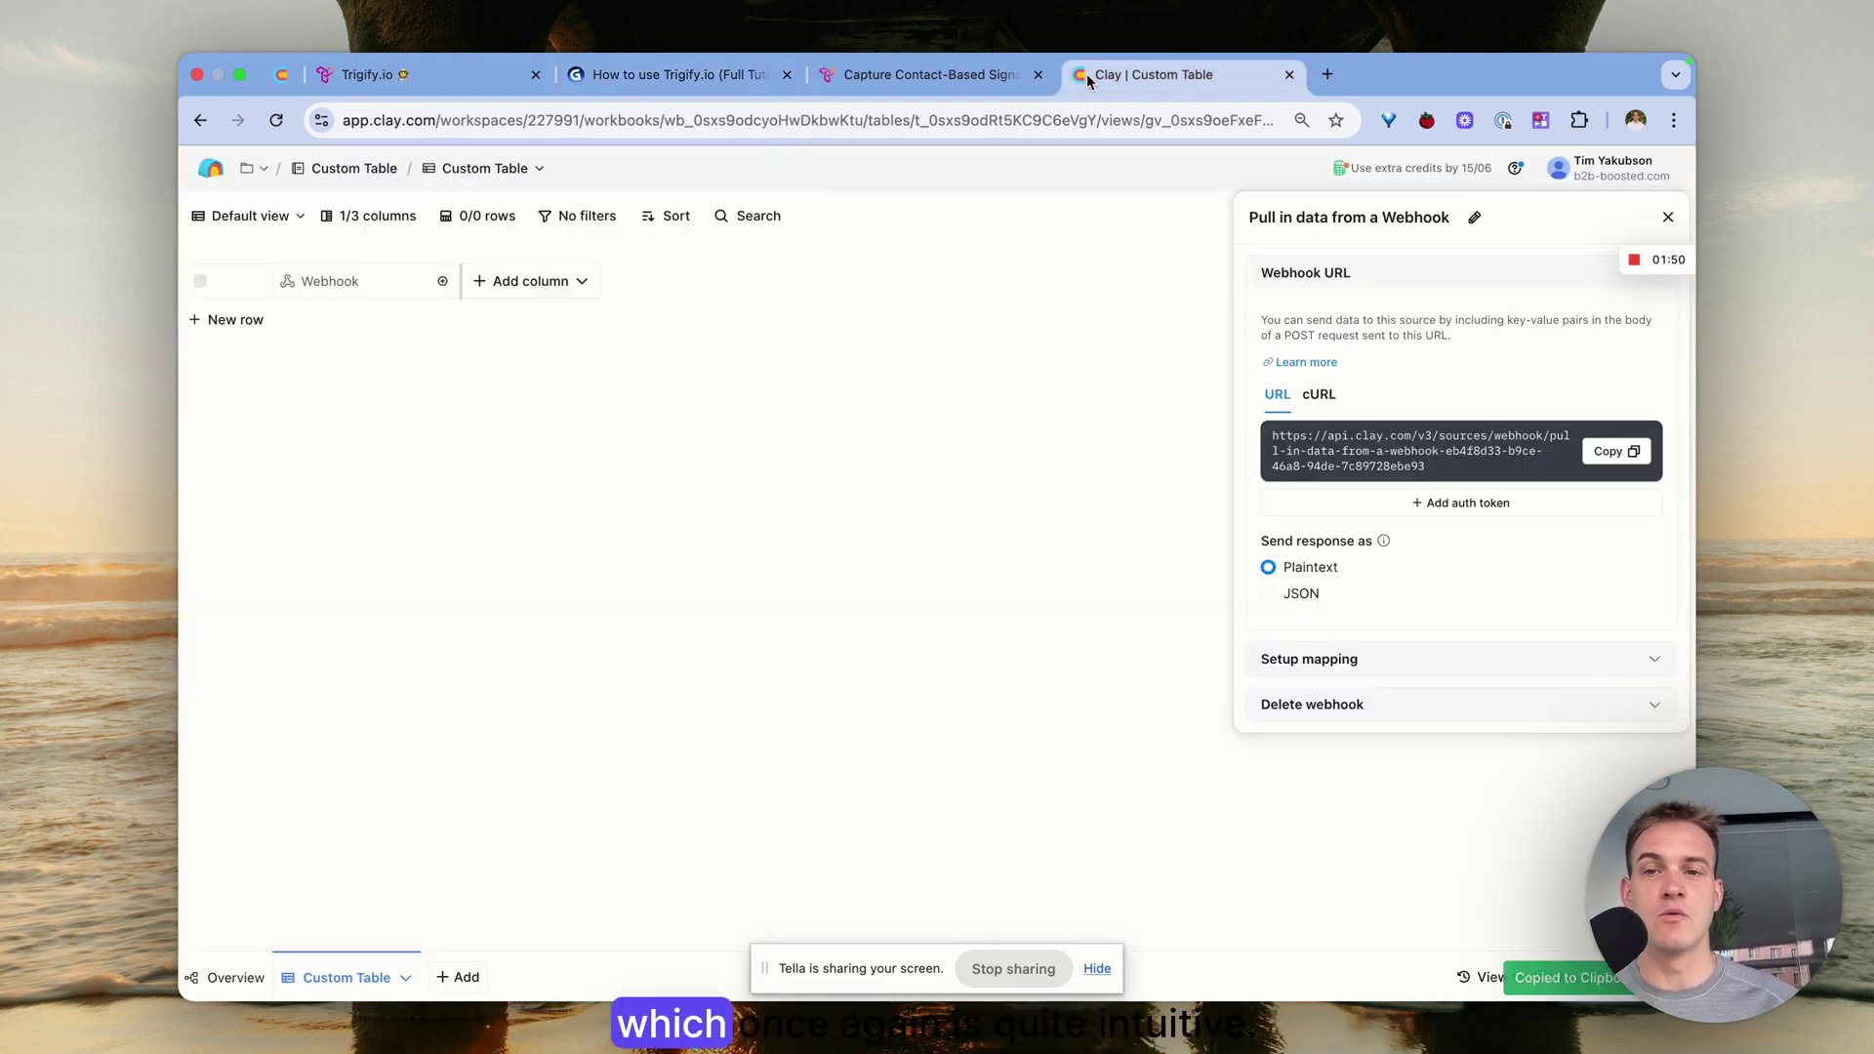
pyautogui.click(1667, 219)
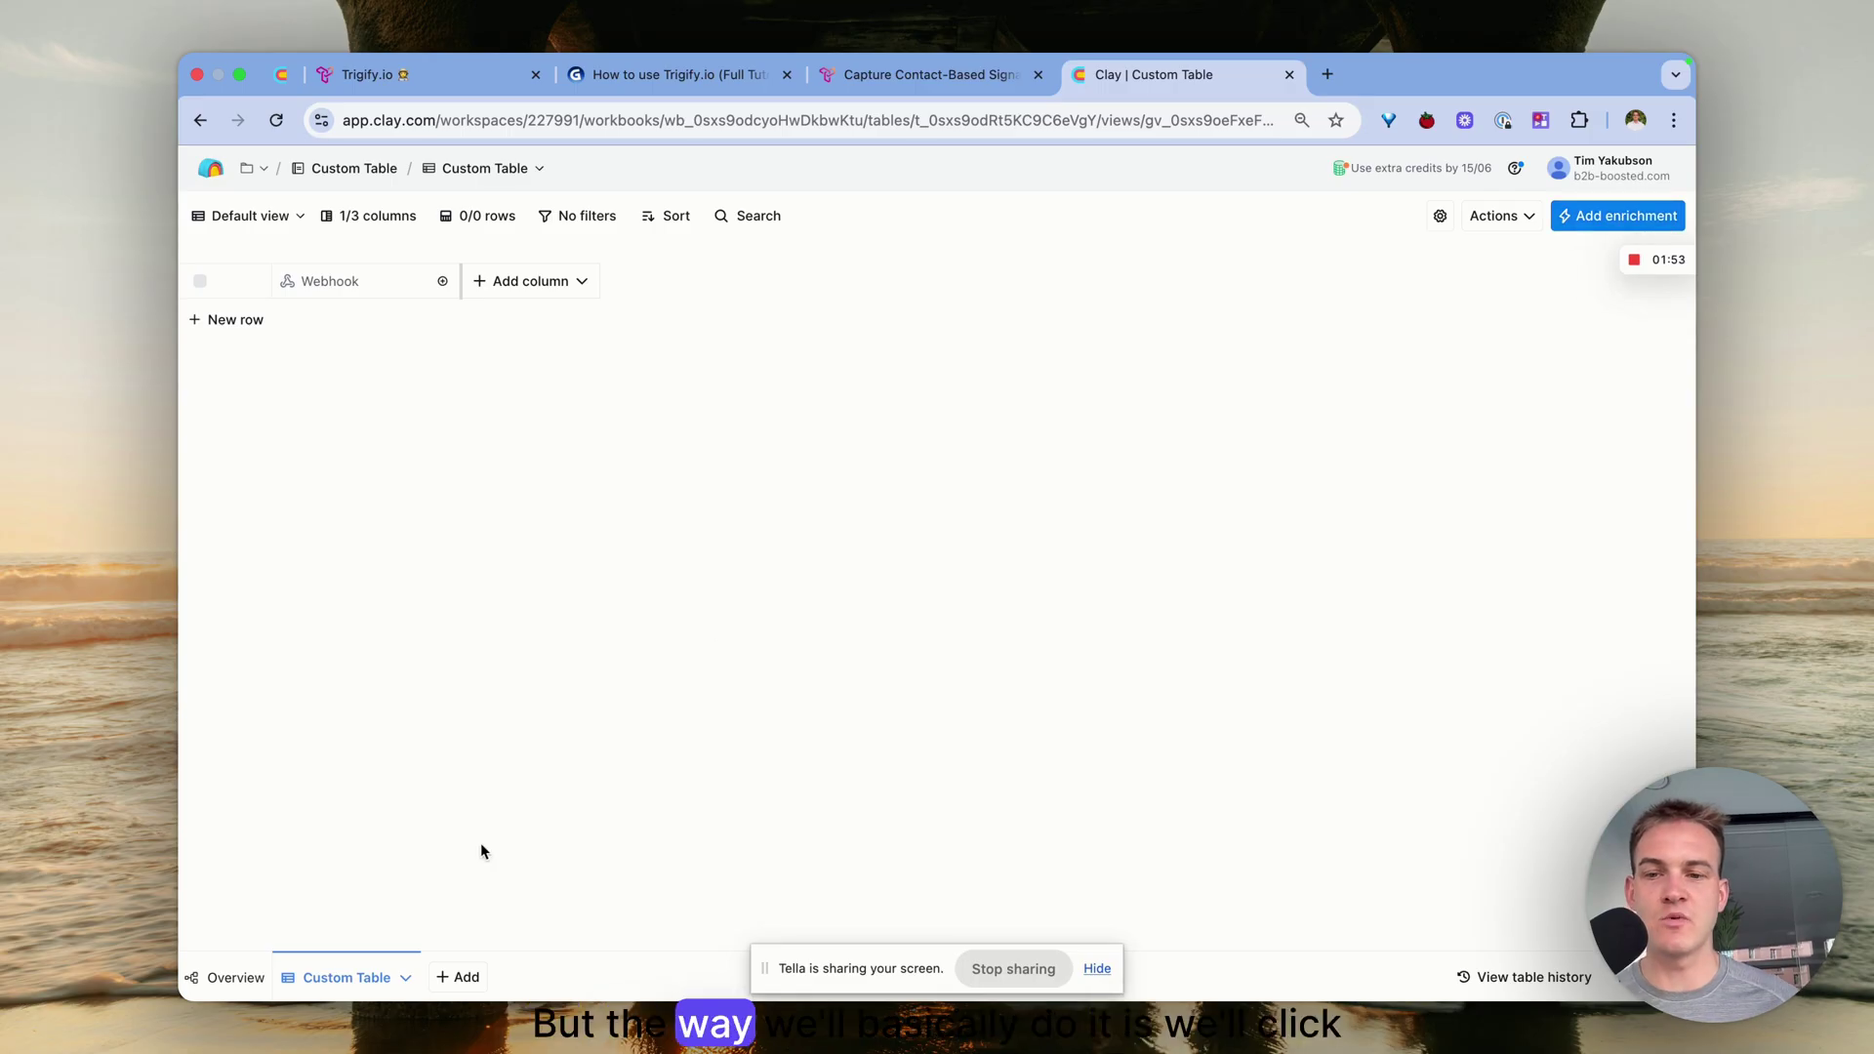
pyautogui.click(464, 977)
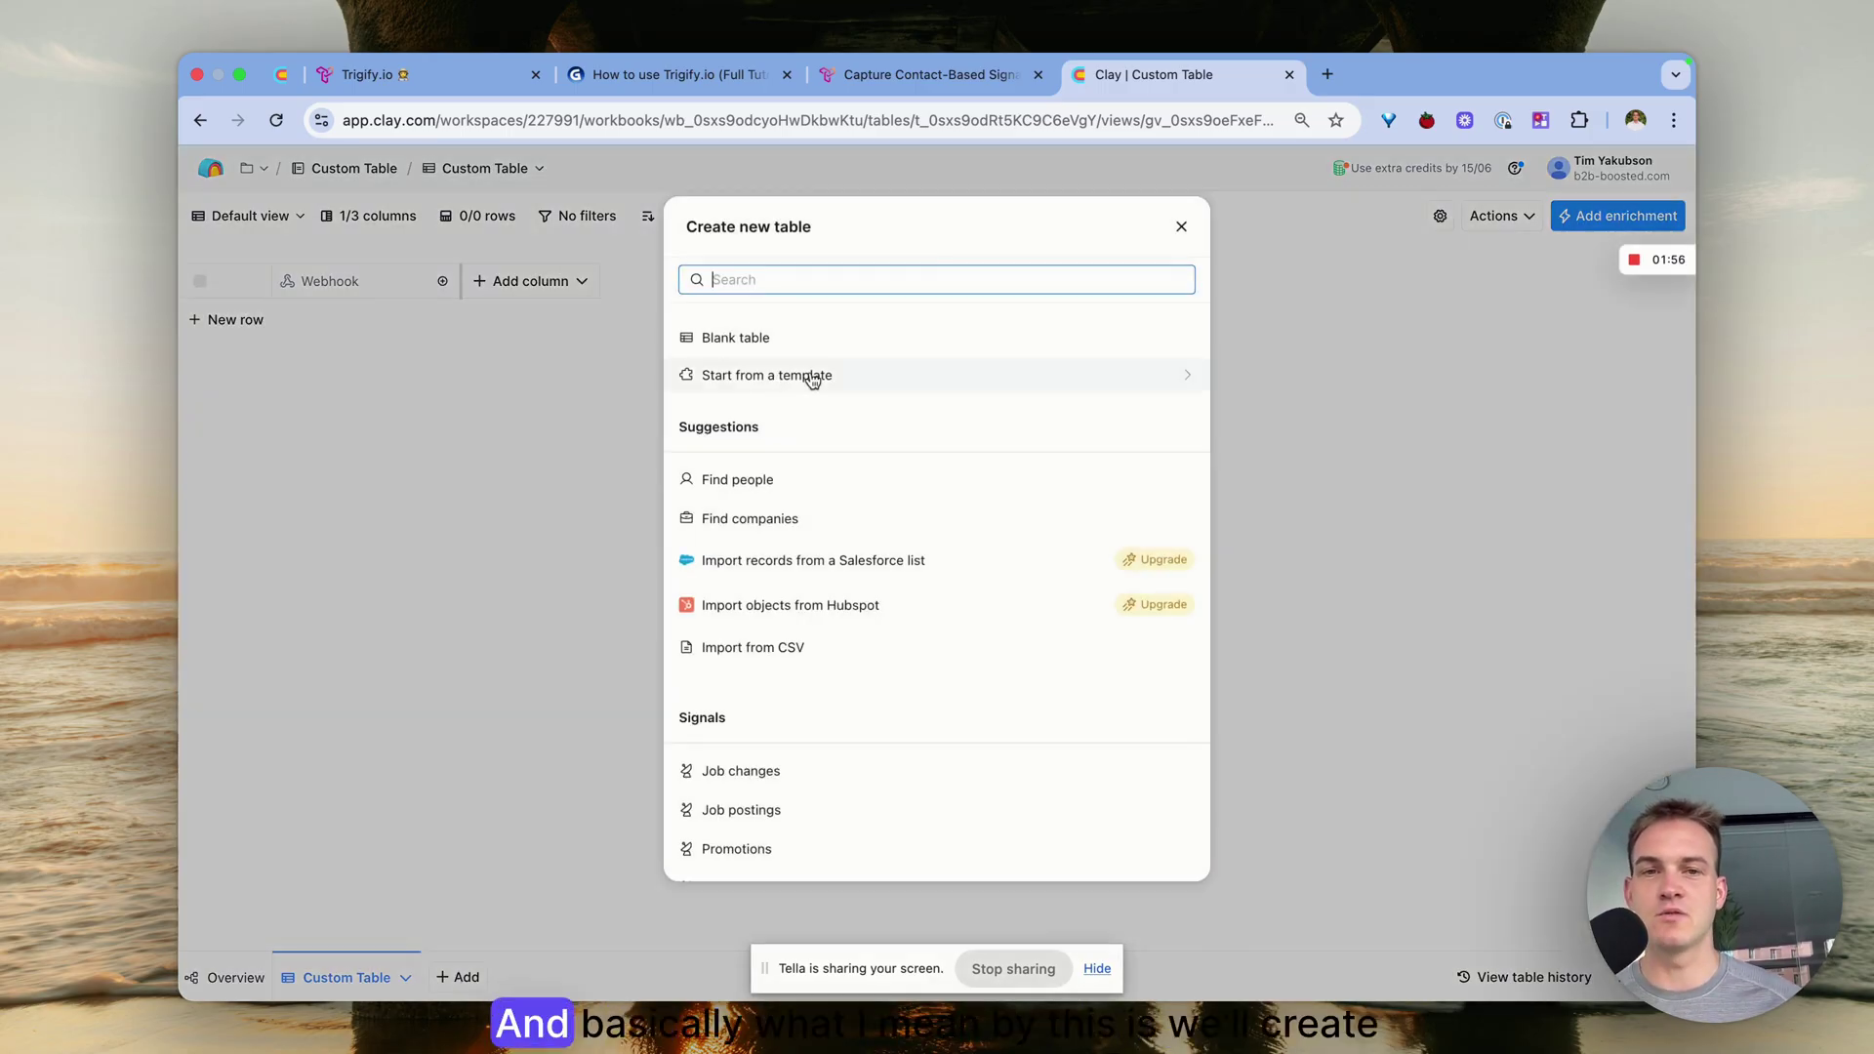
pyautogui.click(1182, 228)
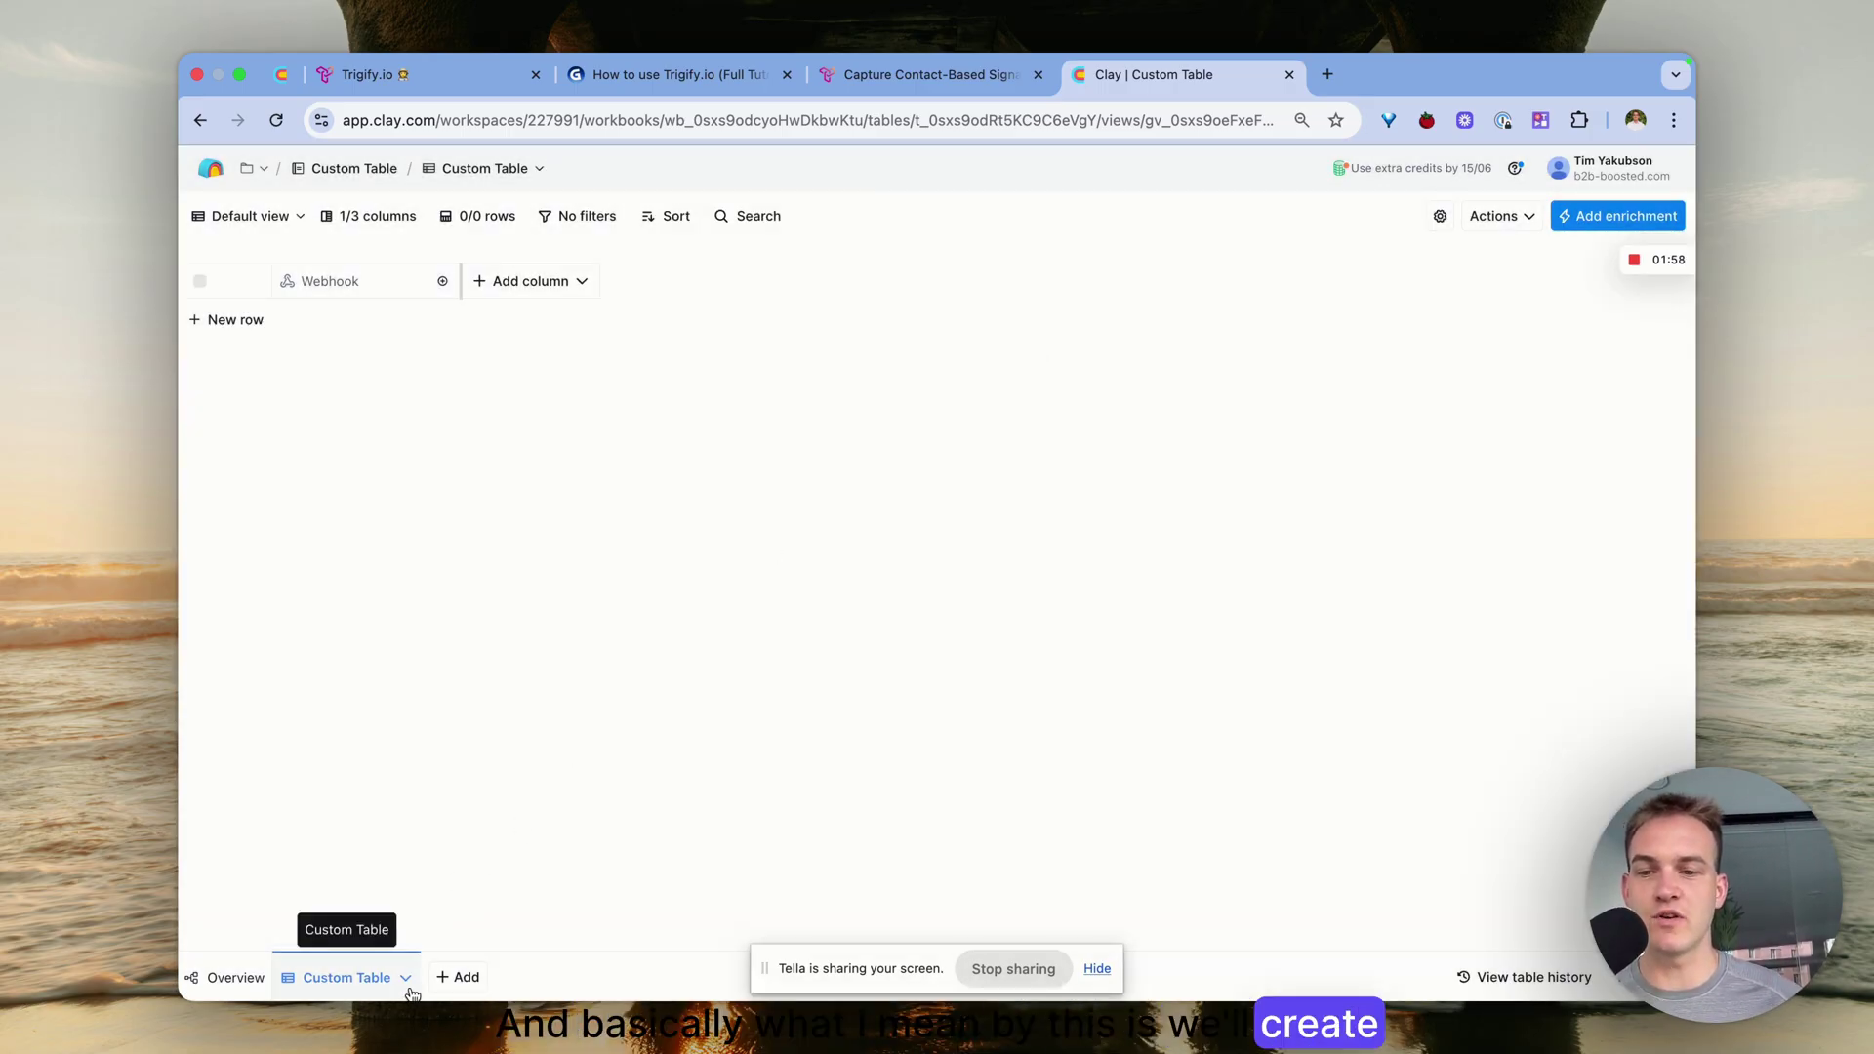
pyautogui.click(405, 977)
pyautogui.click(351, 920)
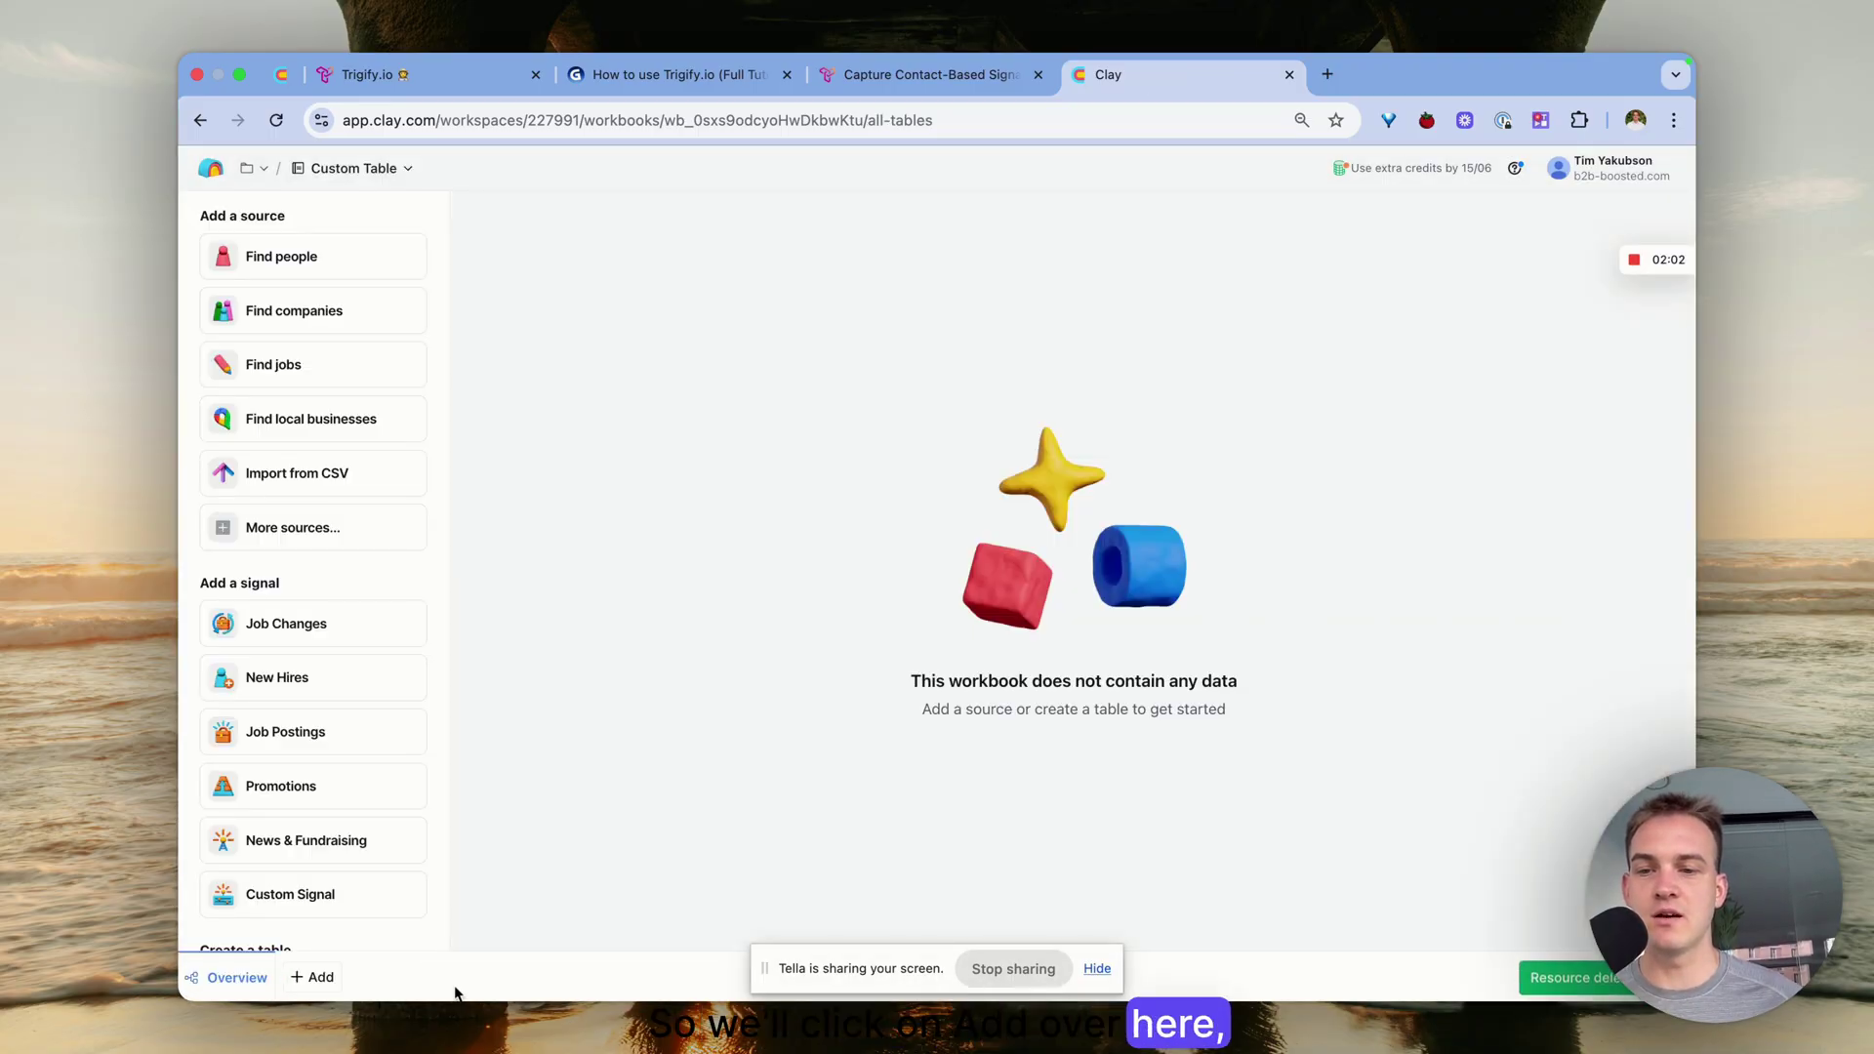
pyautogui.click(317, 977)
pyautogui.write('trigify')
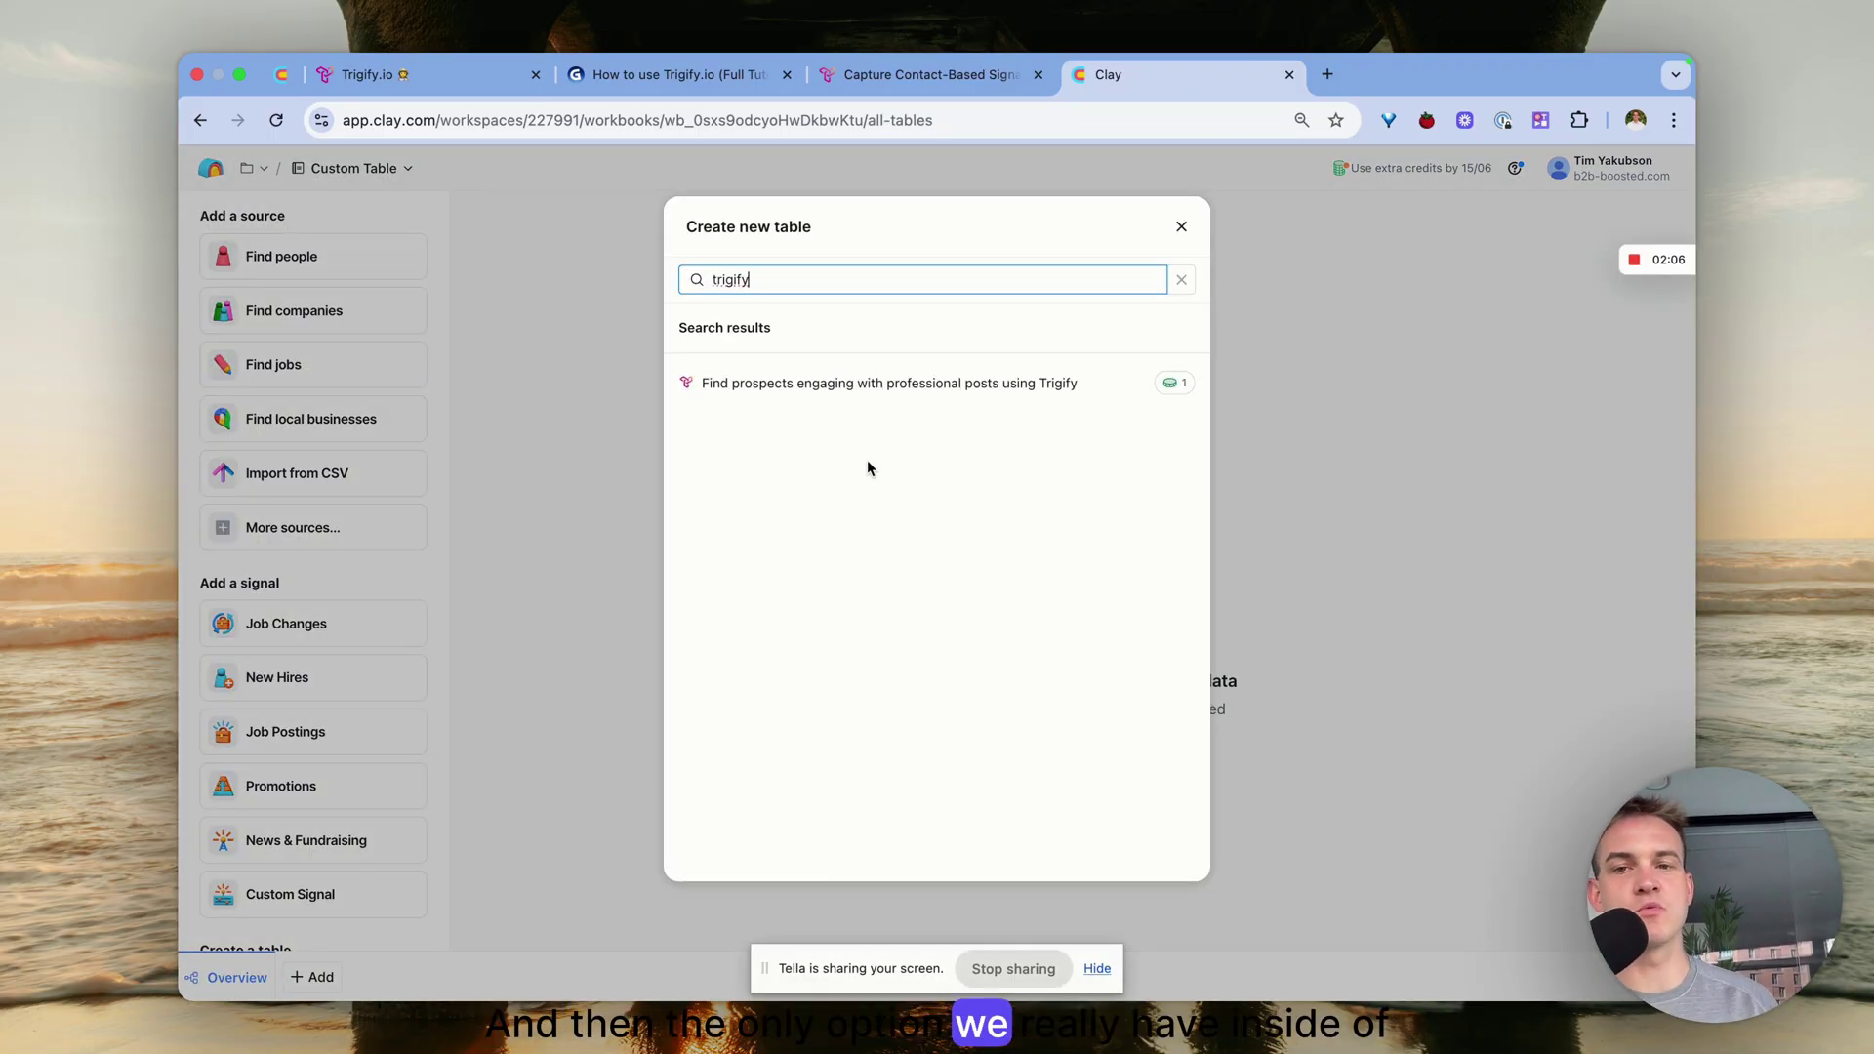
# Choose the Trigify prospects-engaging source and continue with the Clay-managed Trigify account
pyautogui.click(767, 395)
pyautogui.click(798, 452)
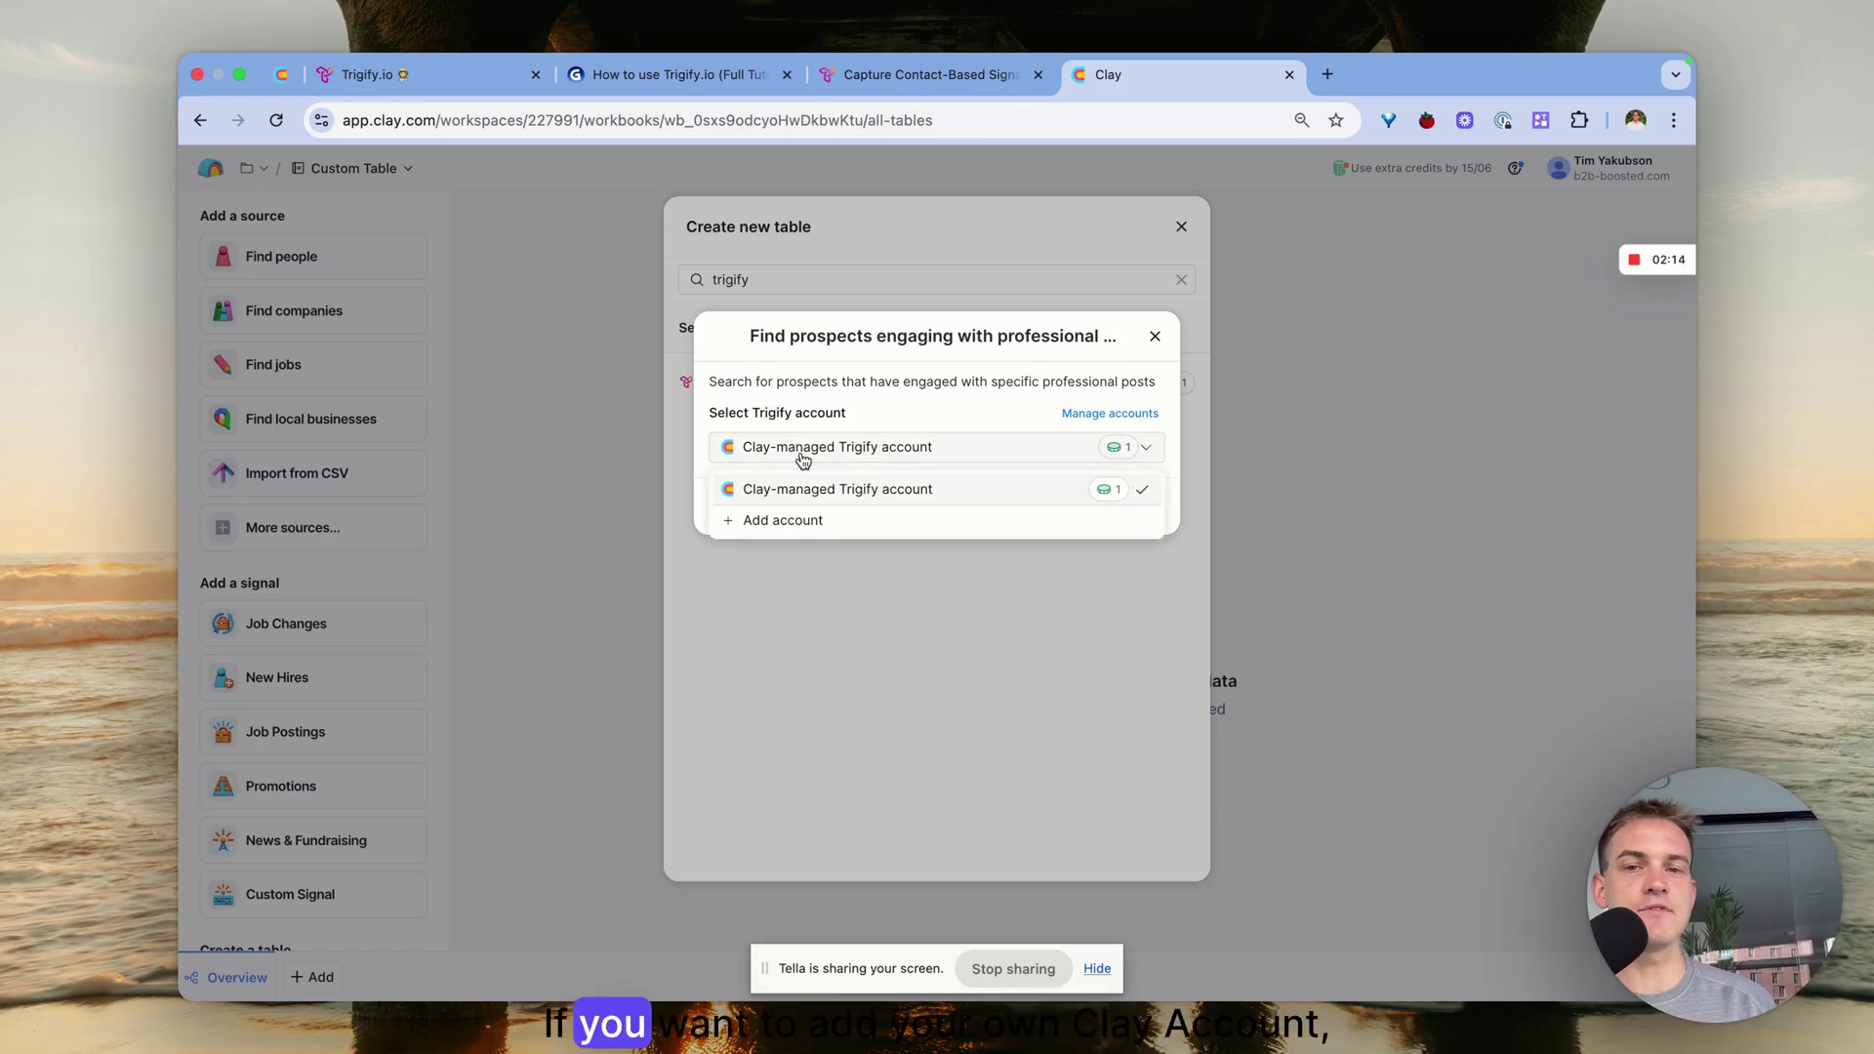
pyautogui.click(764, 521)
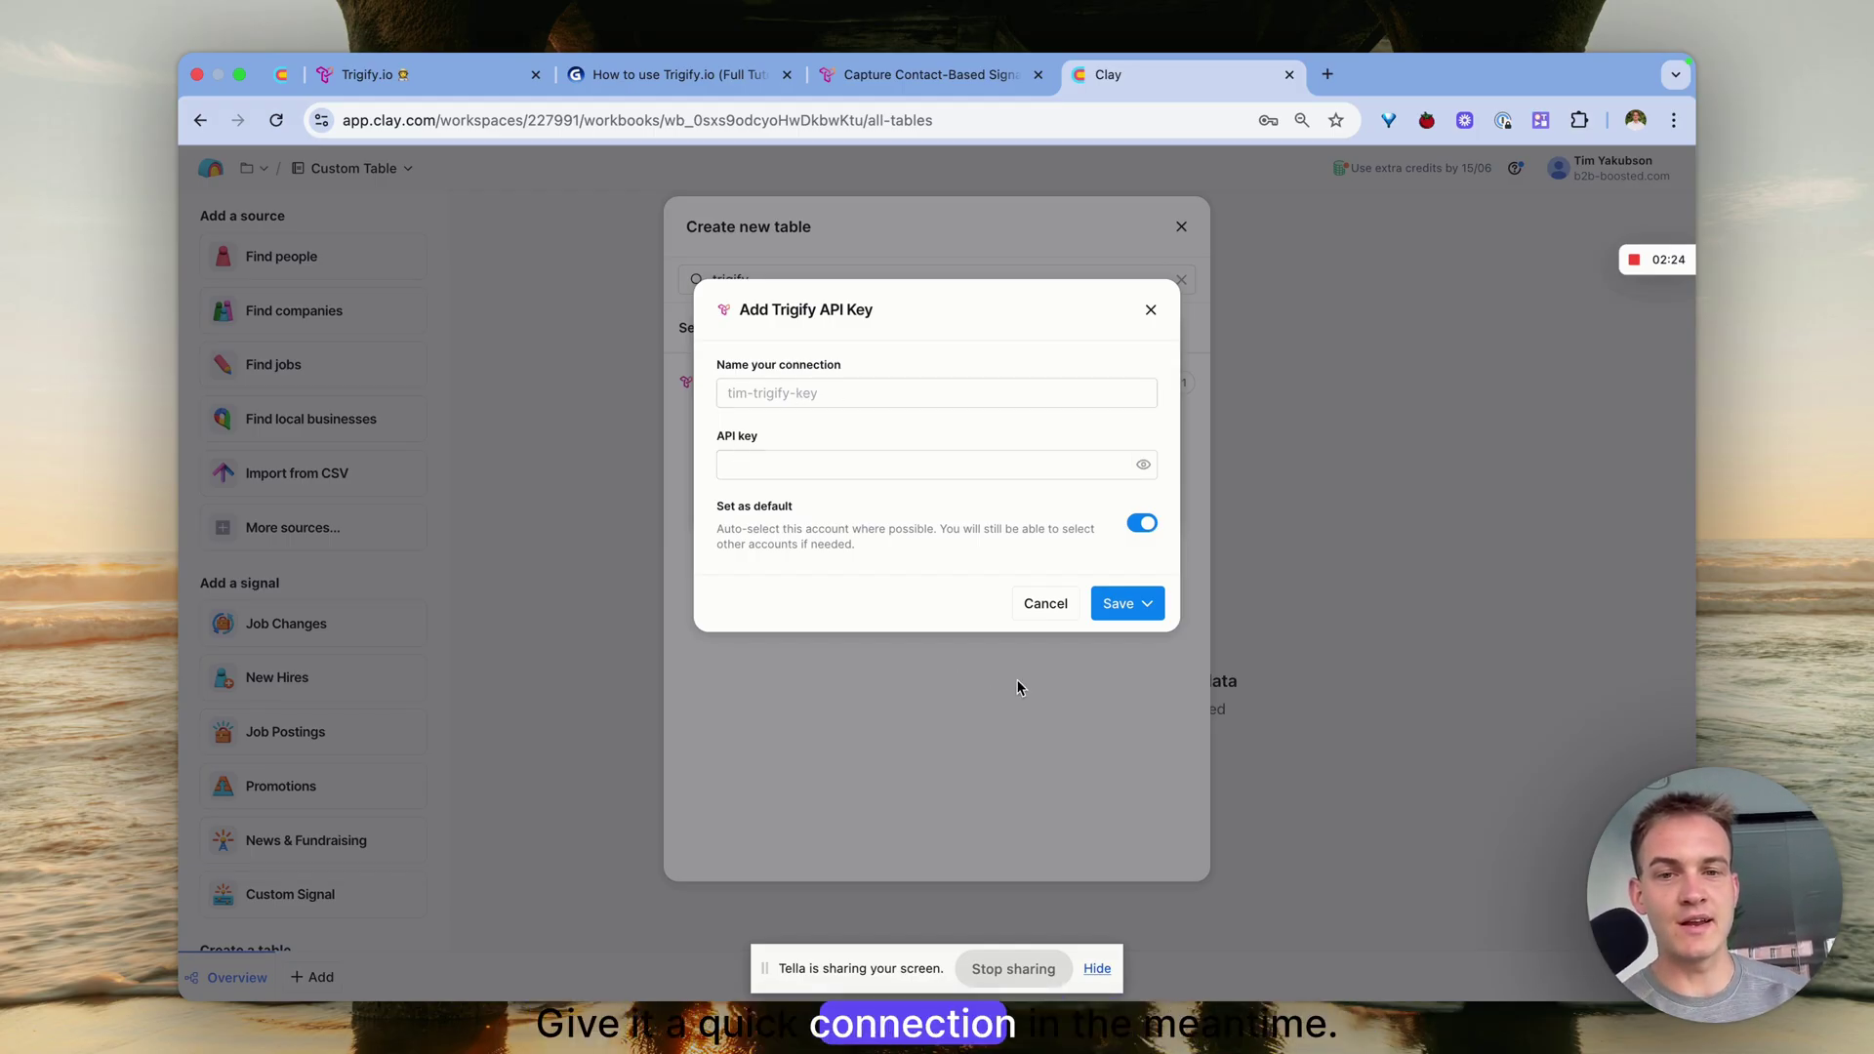
pyautogui.click(1046, 603)
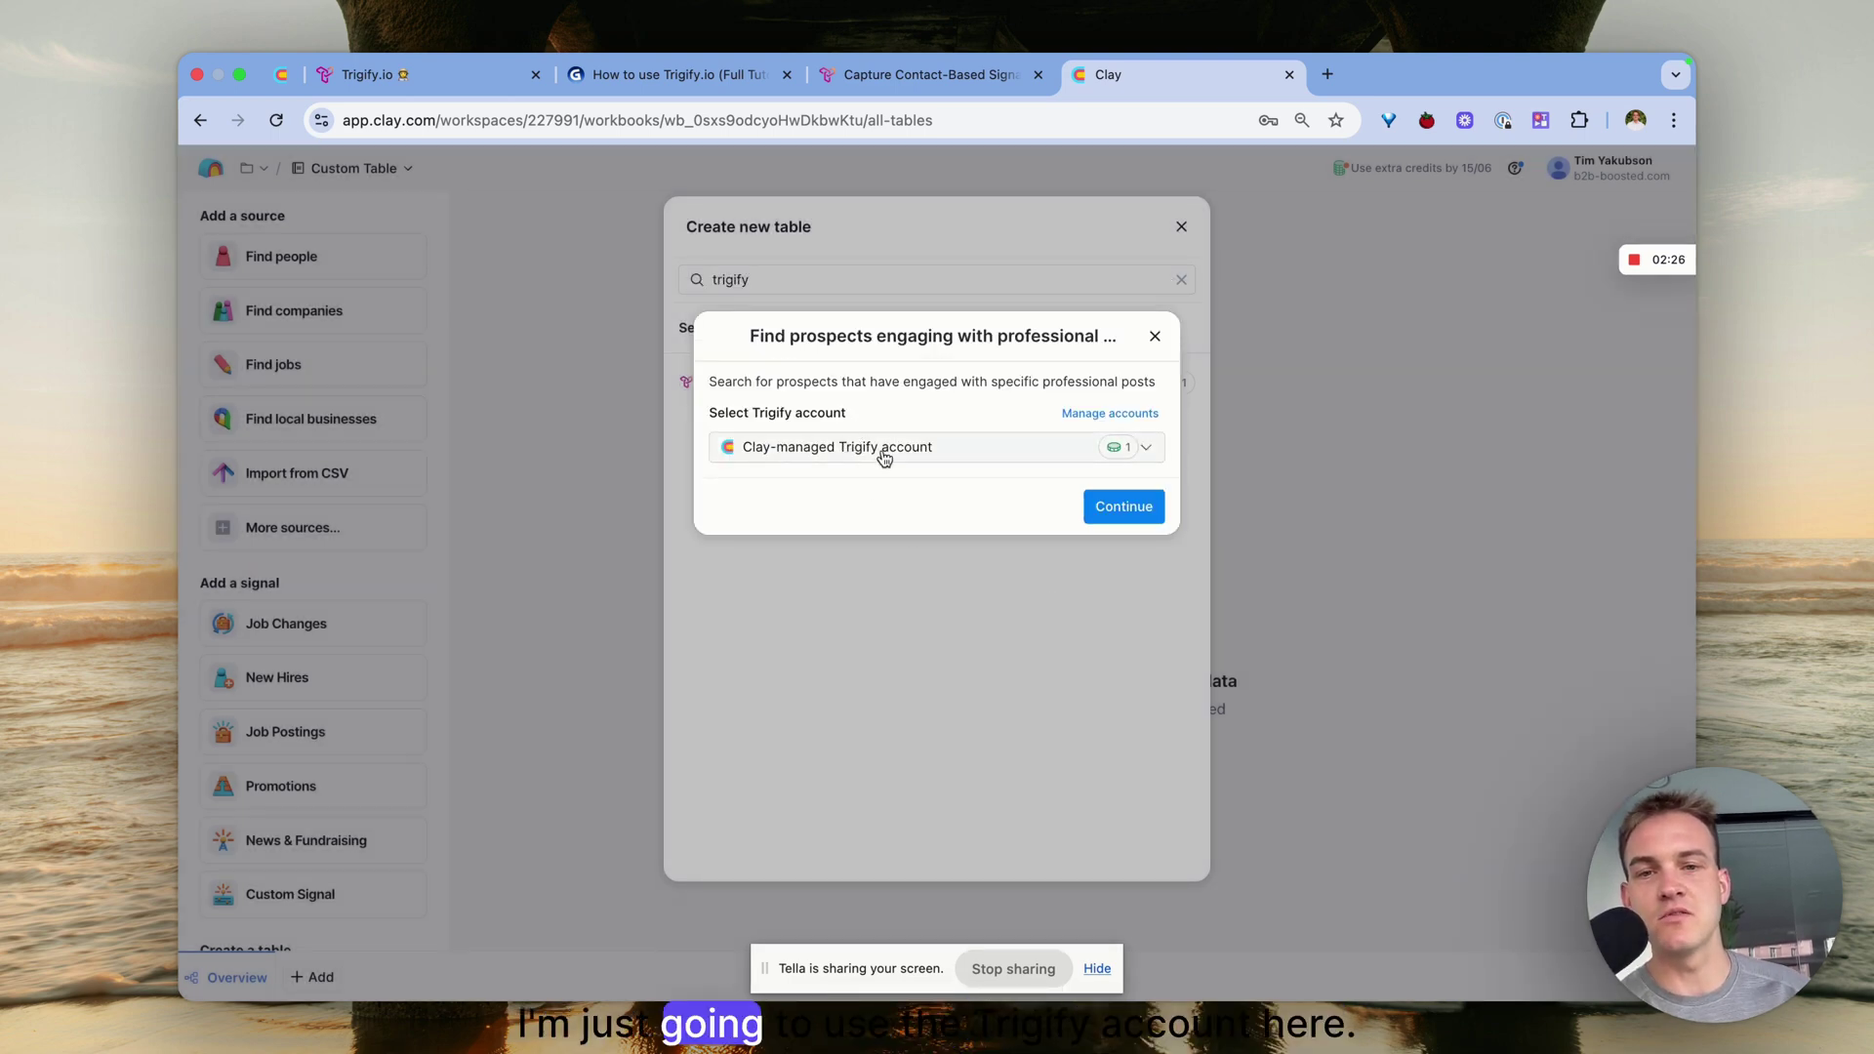
pyautogui.click(1122, 506)
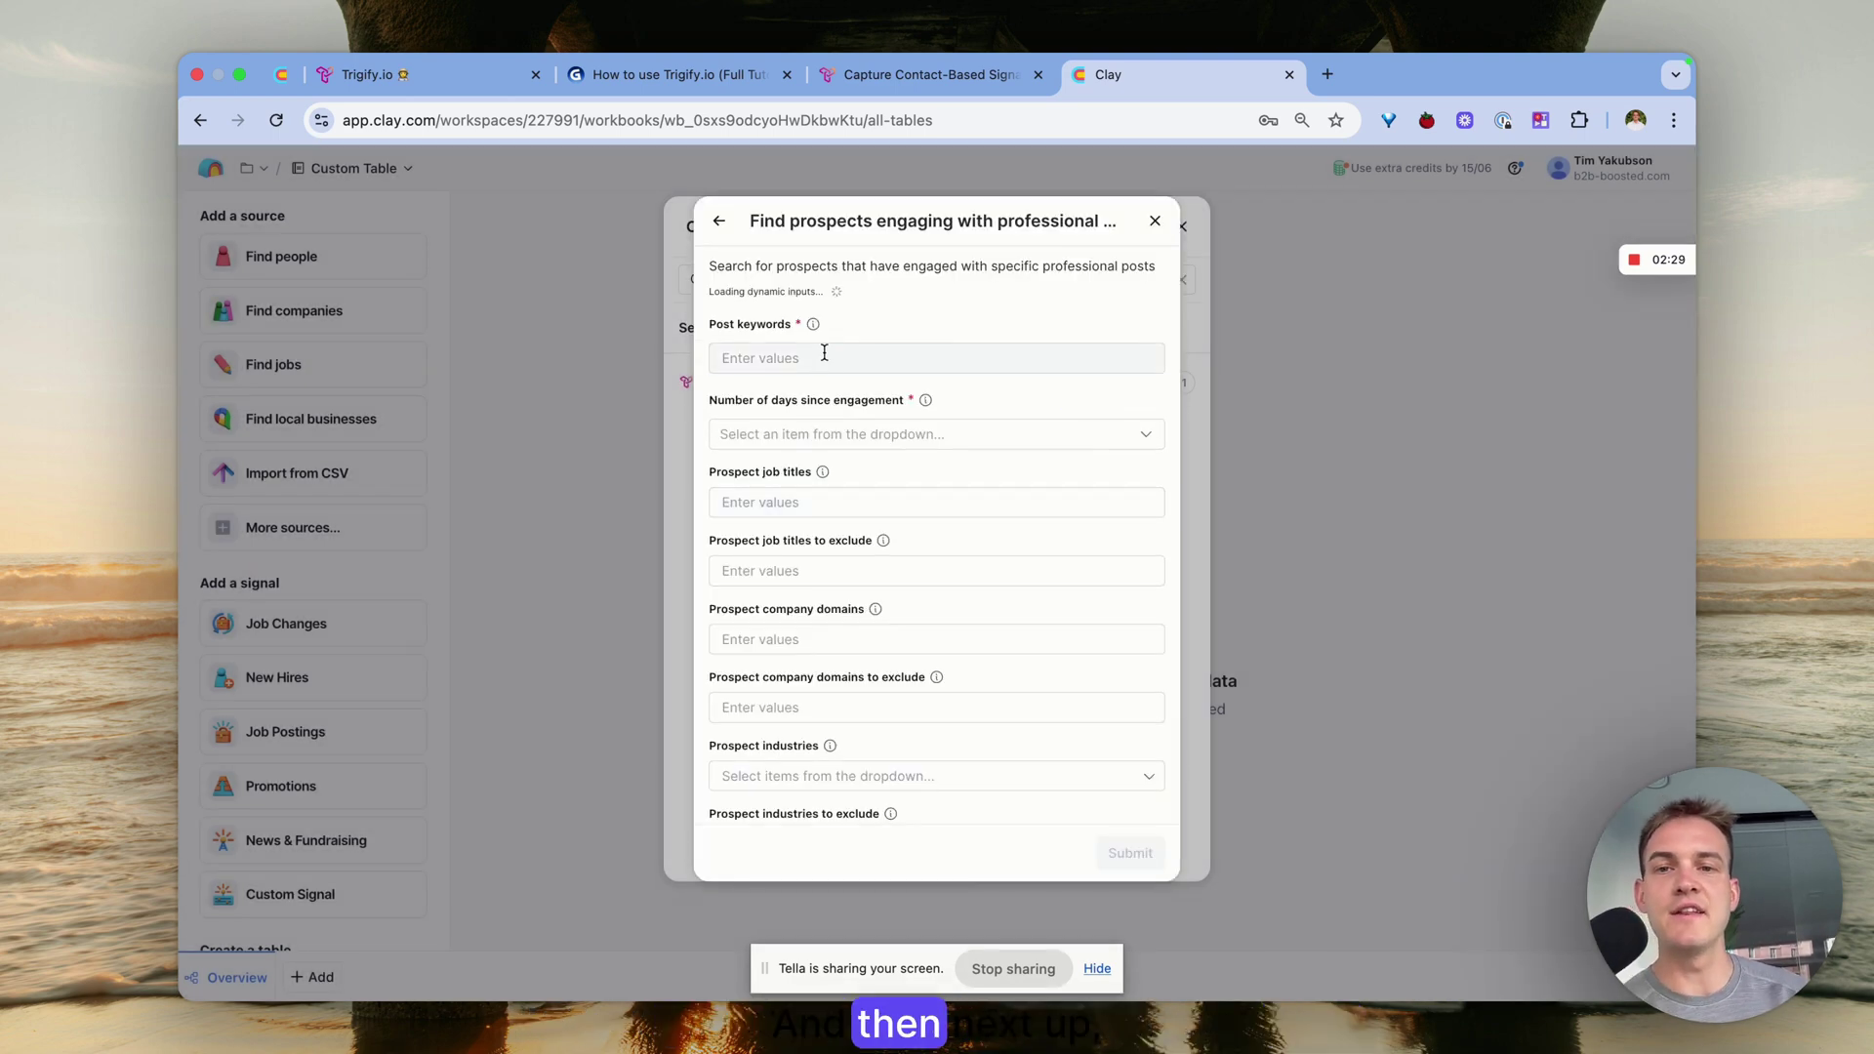
# Set post keyword ABM and days since engagement to 30 days
pyautogui.click(822, 349)
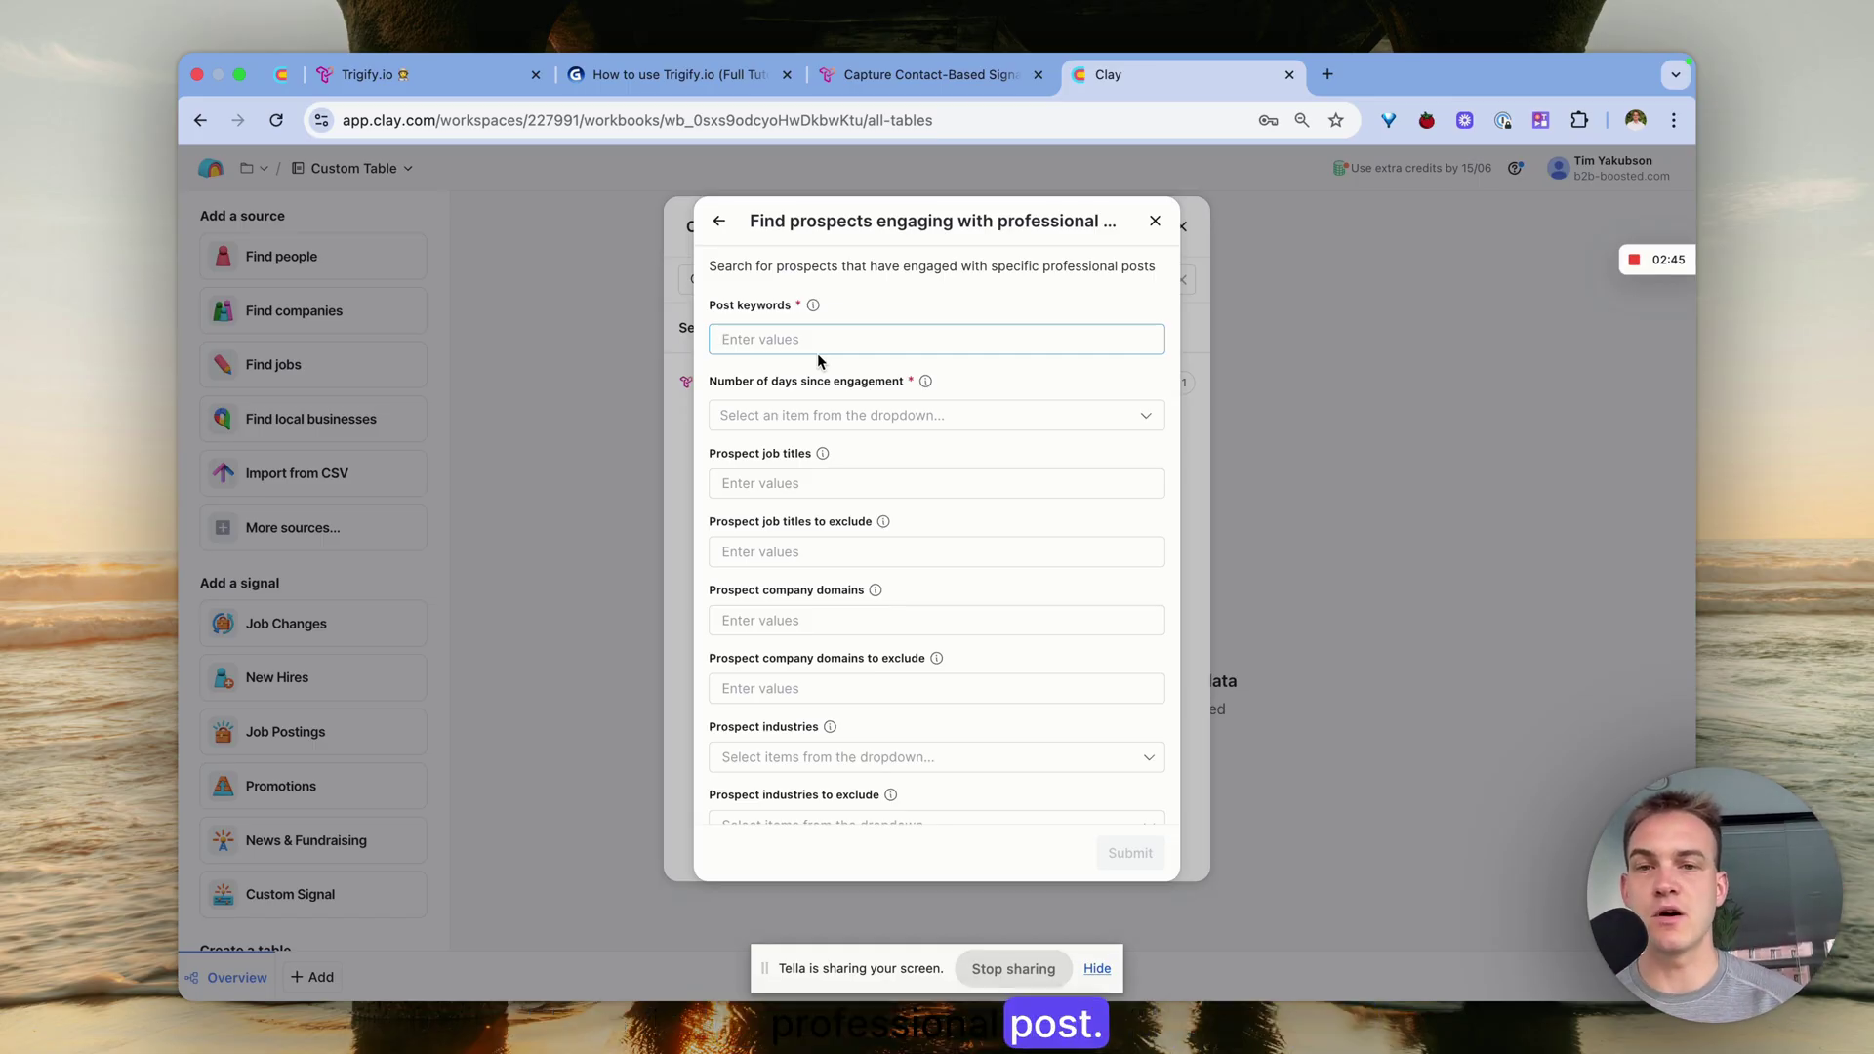
pyautogui.write('ABM')
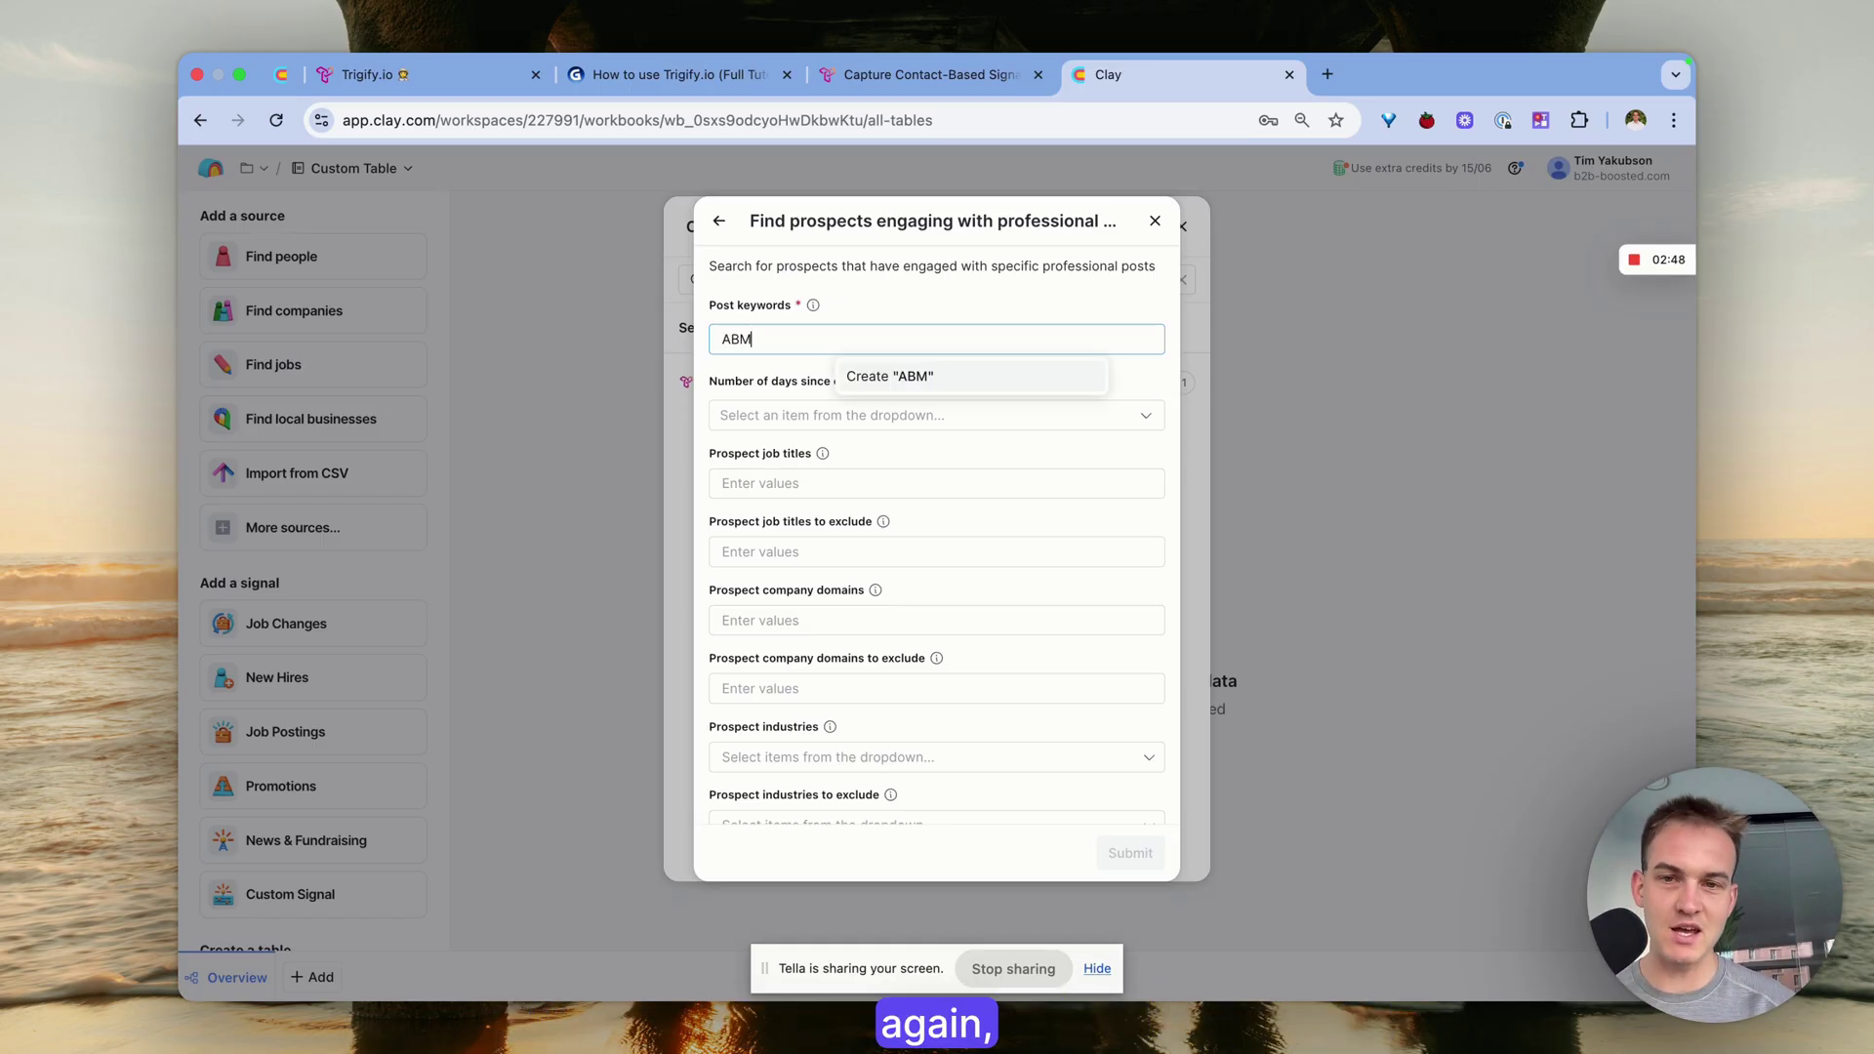
pyautogui.press('Return')
pyautogui.click(853, 418)
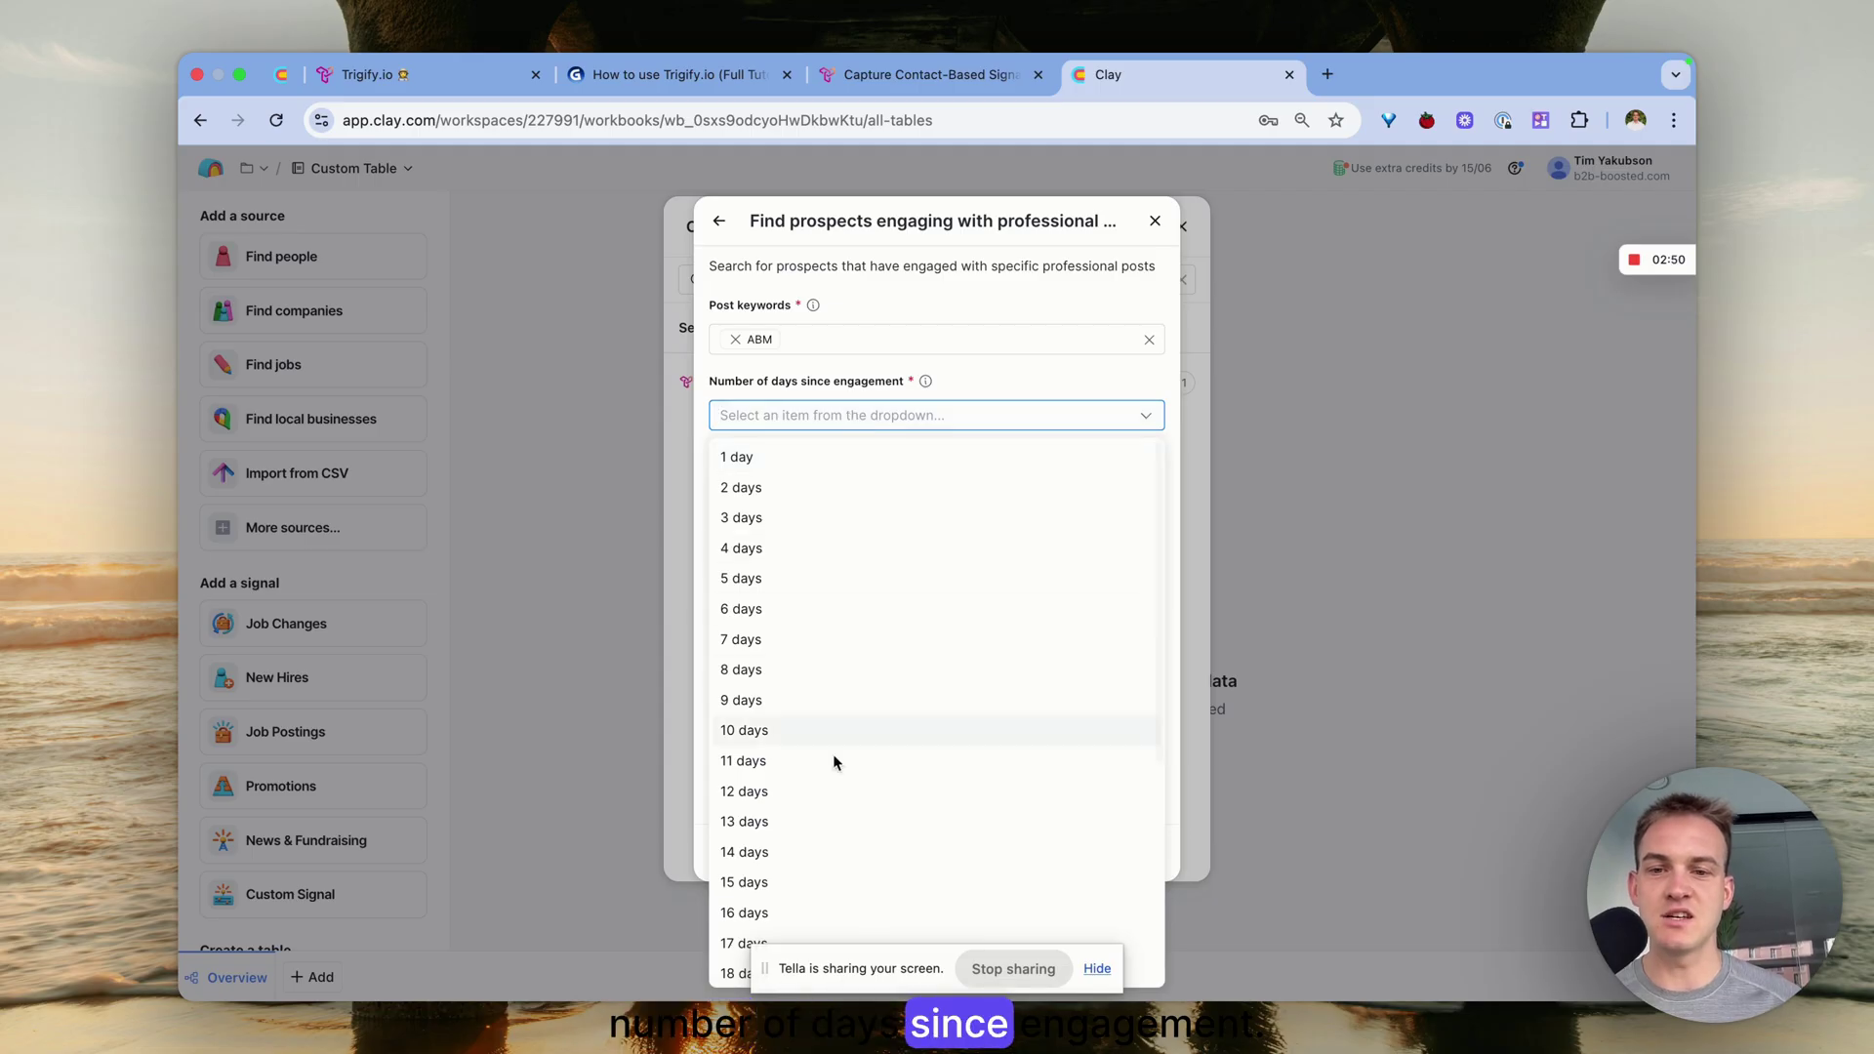
pyautogui.scroll(-5, 827, 784)
pyautogui.click(724, 971)
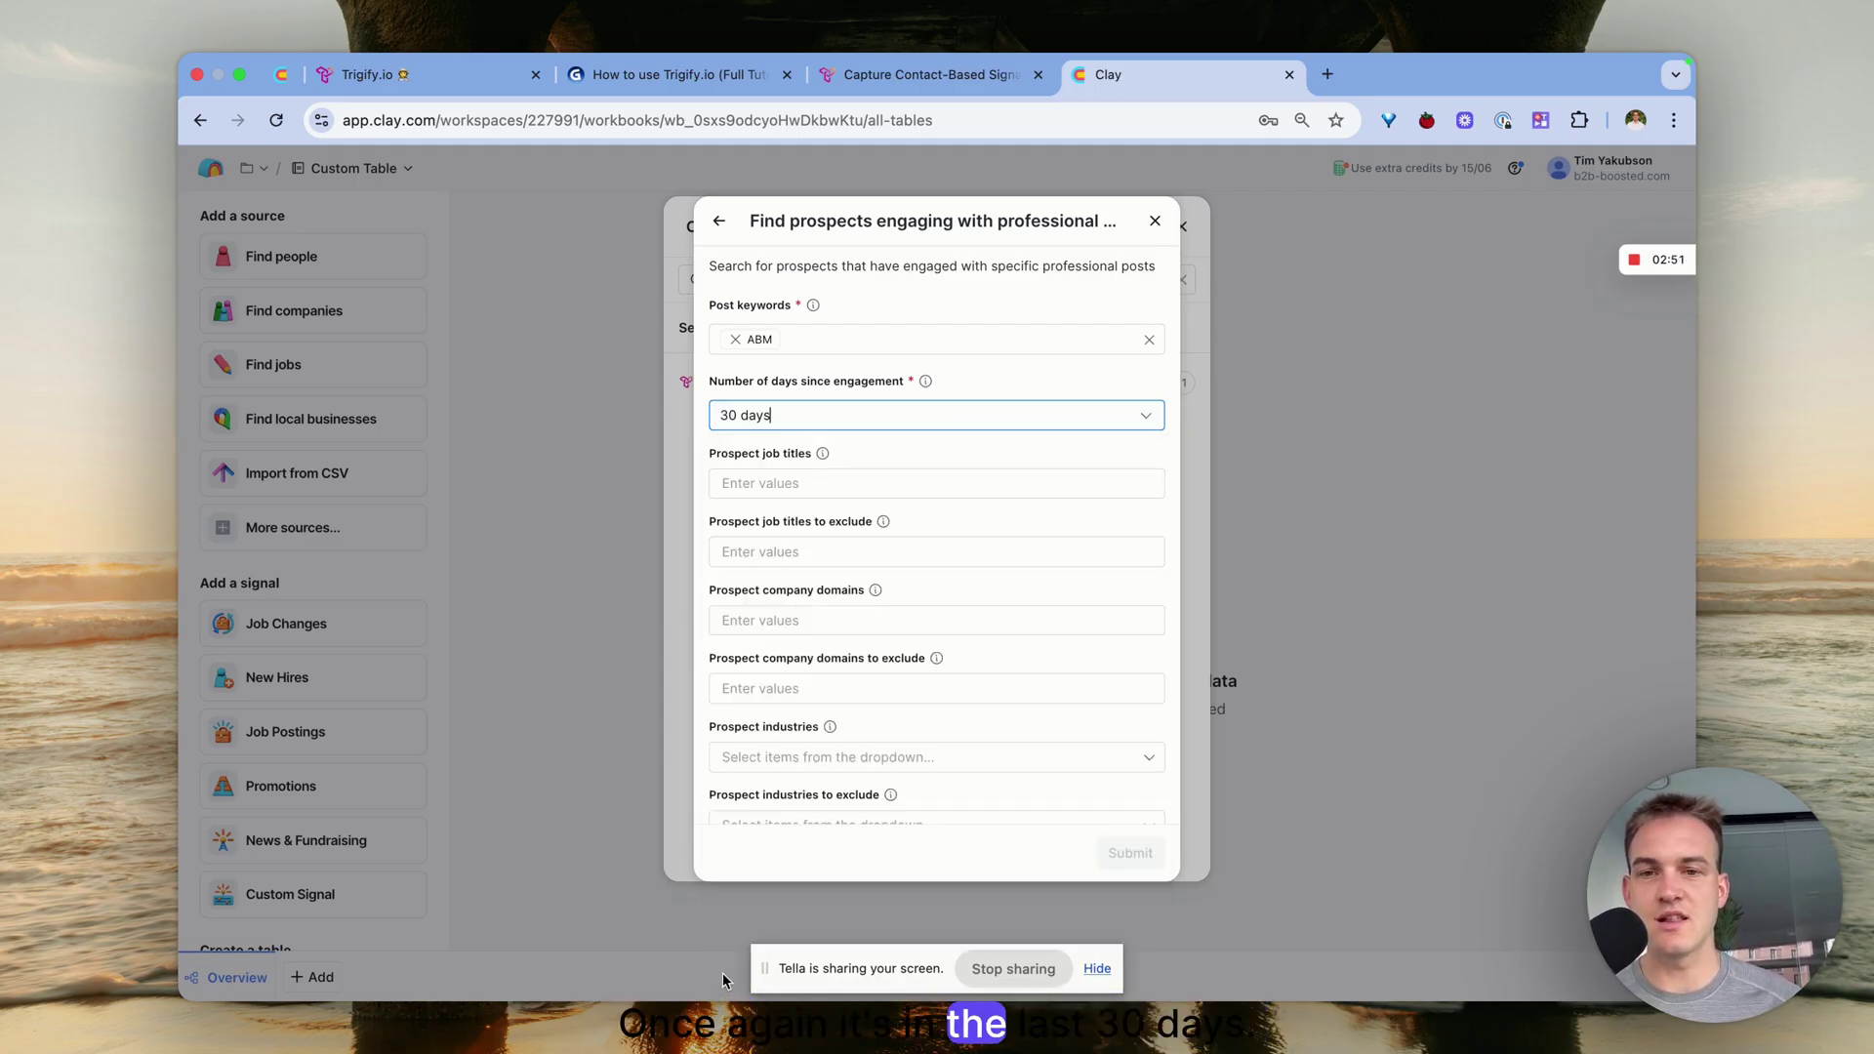
# Add job title 'marketing', limit results to 5, and submit the Trigify search
pyautogui.click(751, 488)
pyautogui.write('marketing')
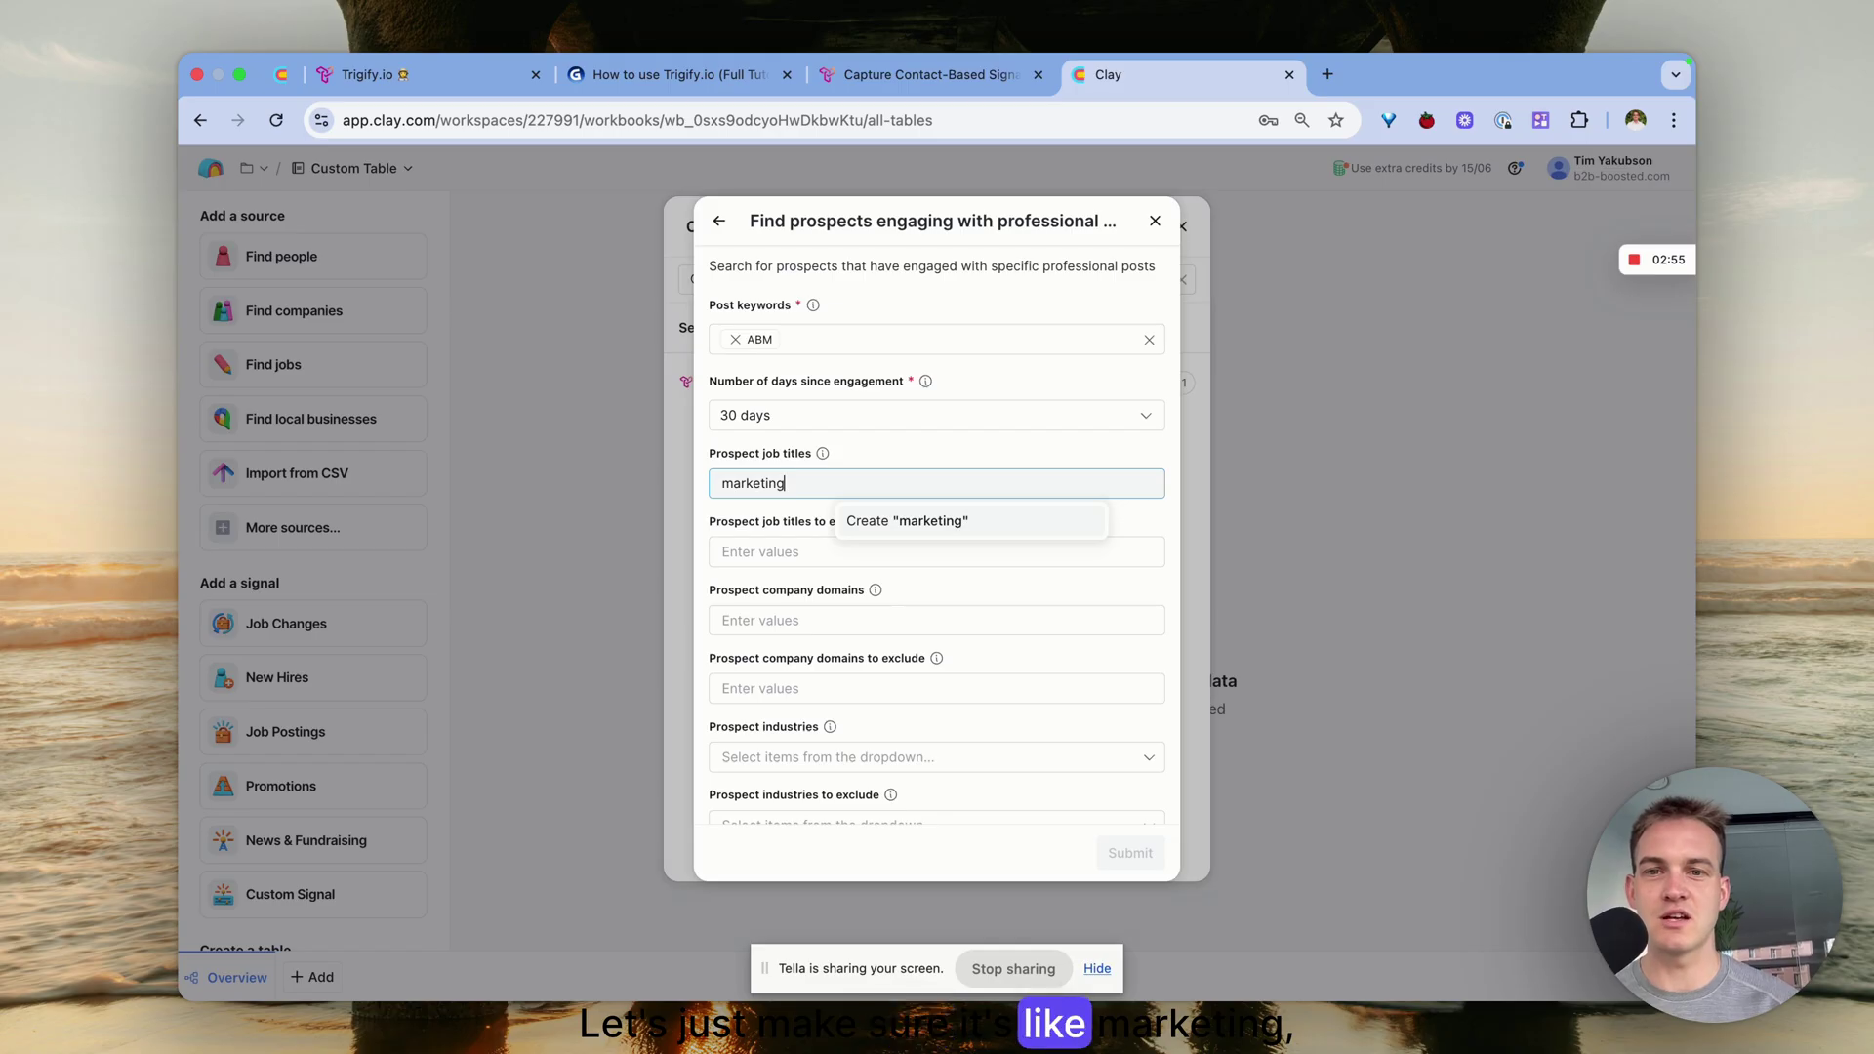
pyautogui.press('Return')
pyautogui.scroll(-2, 930, 513)
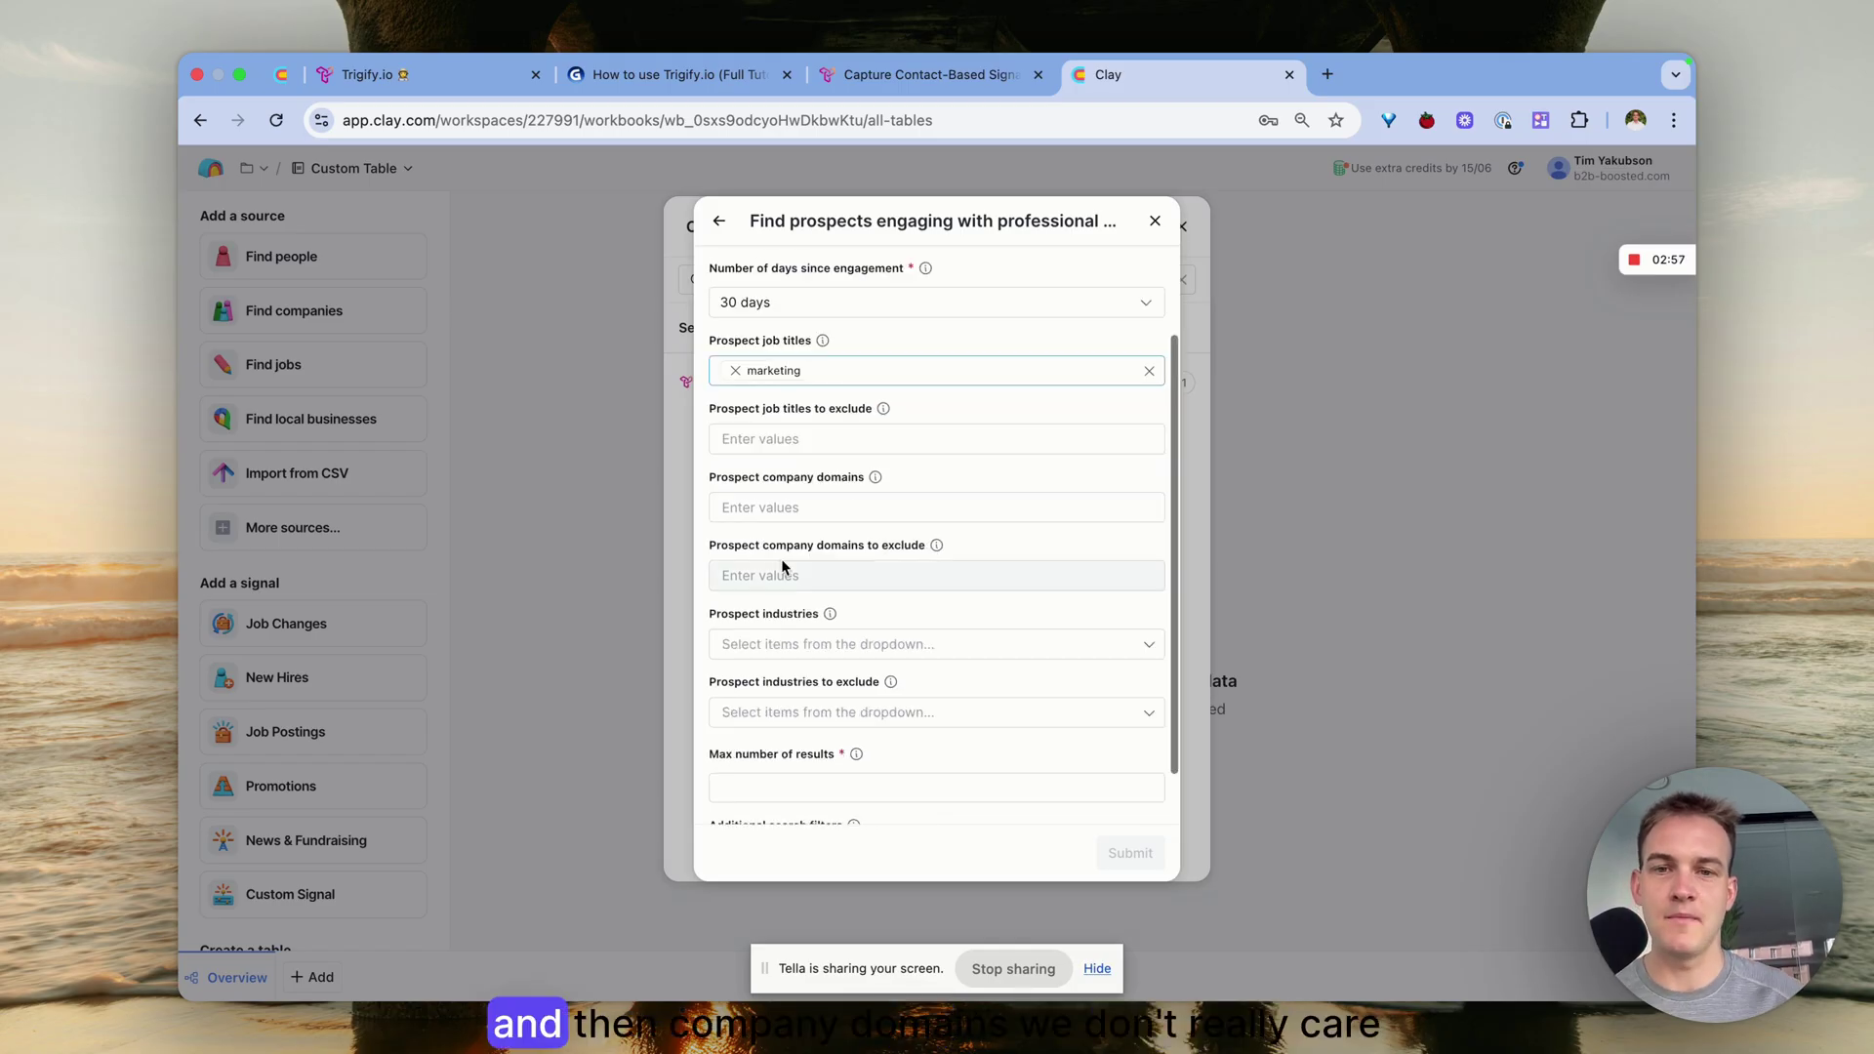
pyautogui.scroll(-1, 930, 513)
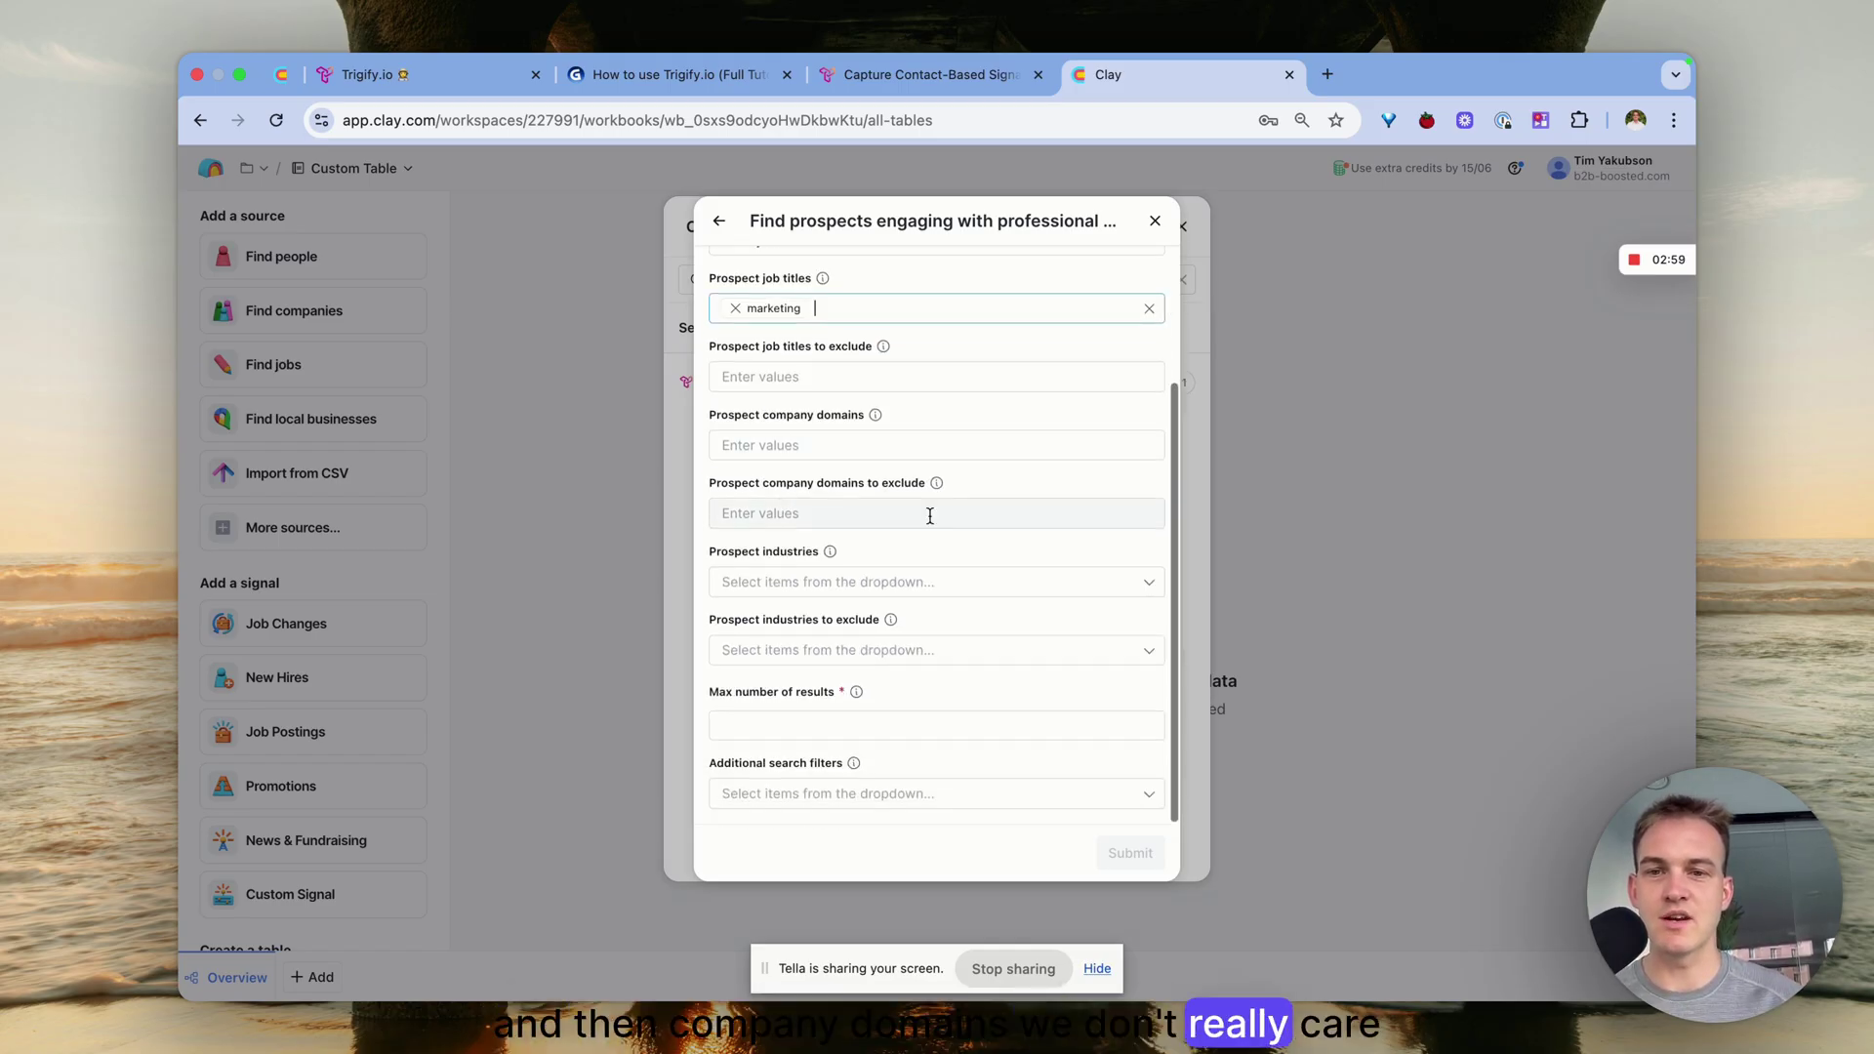
pyautogui.click(881, 581)
pyautogui.click(893, 589)
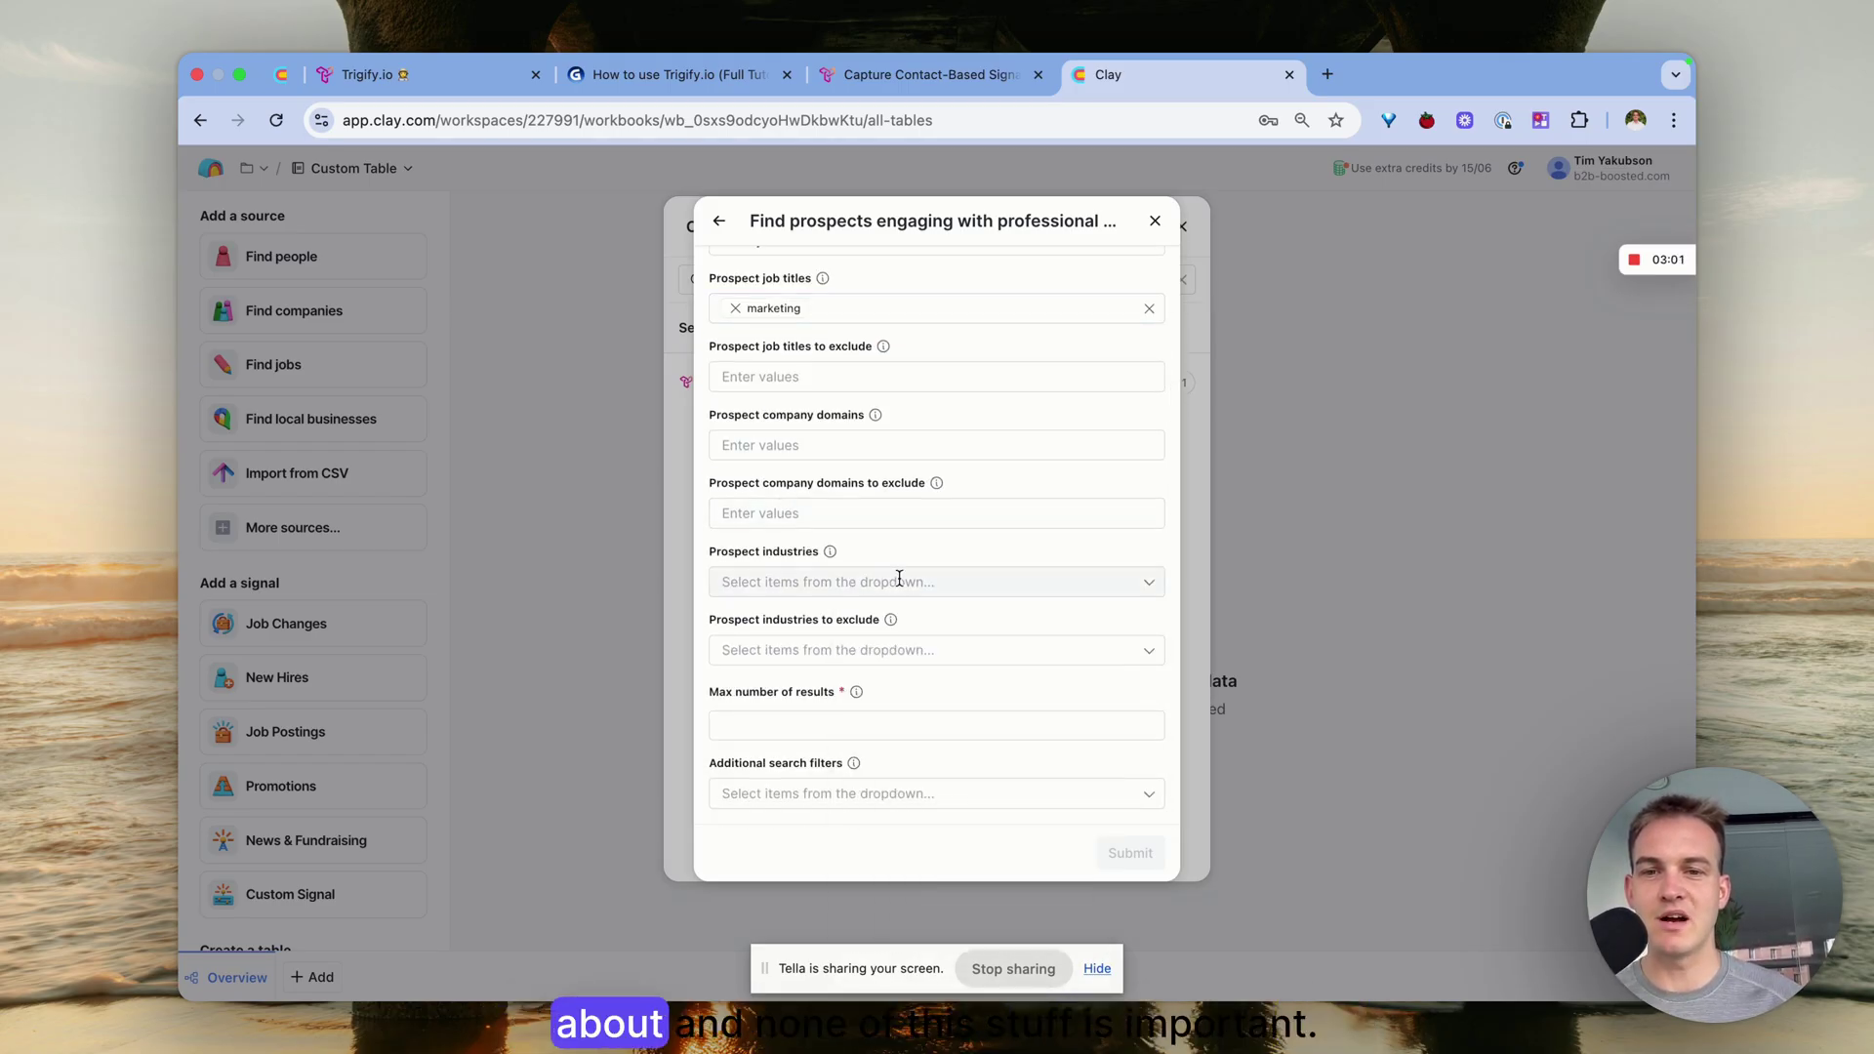
pyautogui.click(971, 722)
pyautogui.write('5')
pyautogui.click(976, 793)
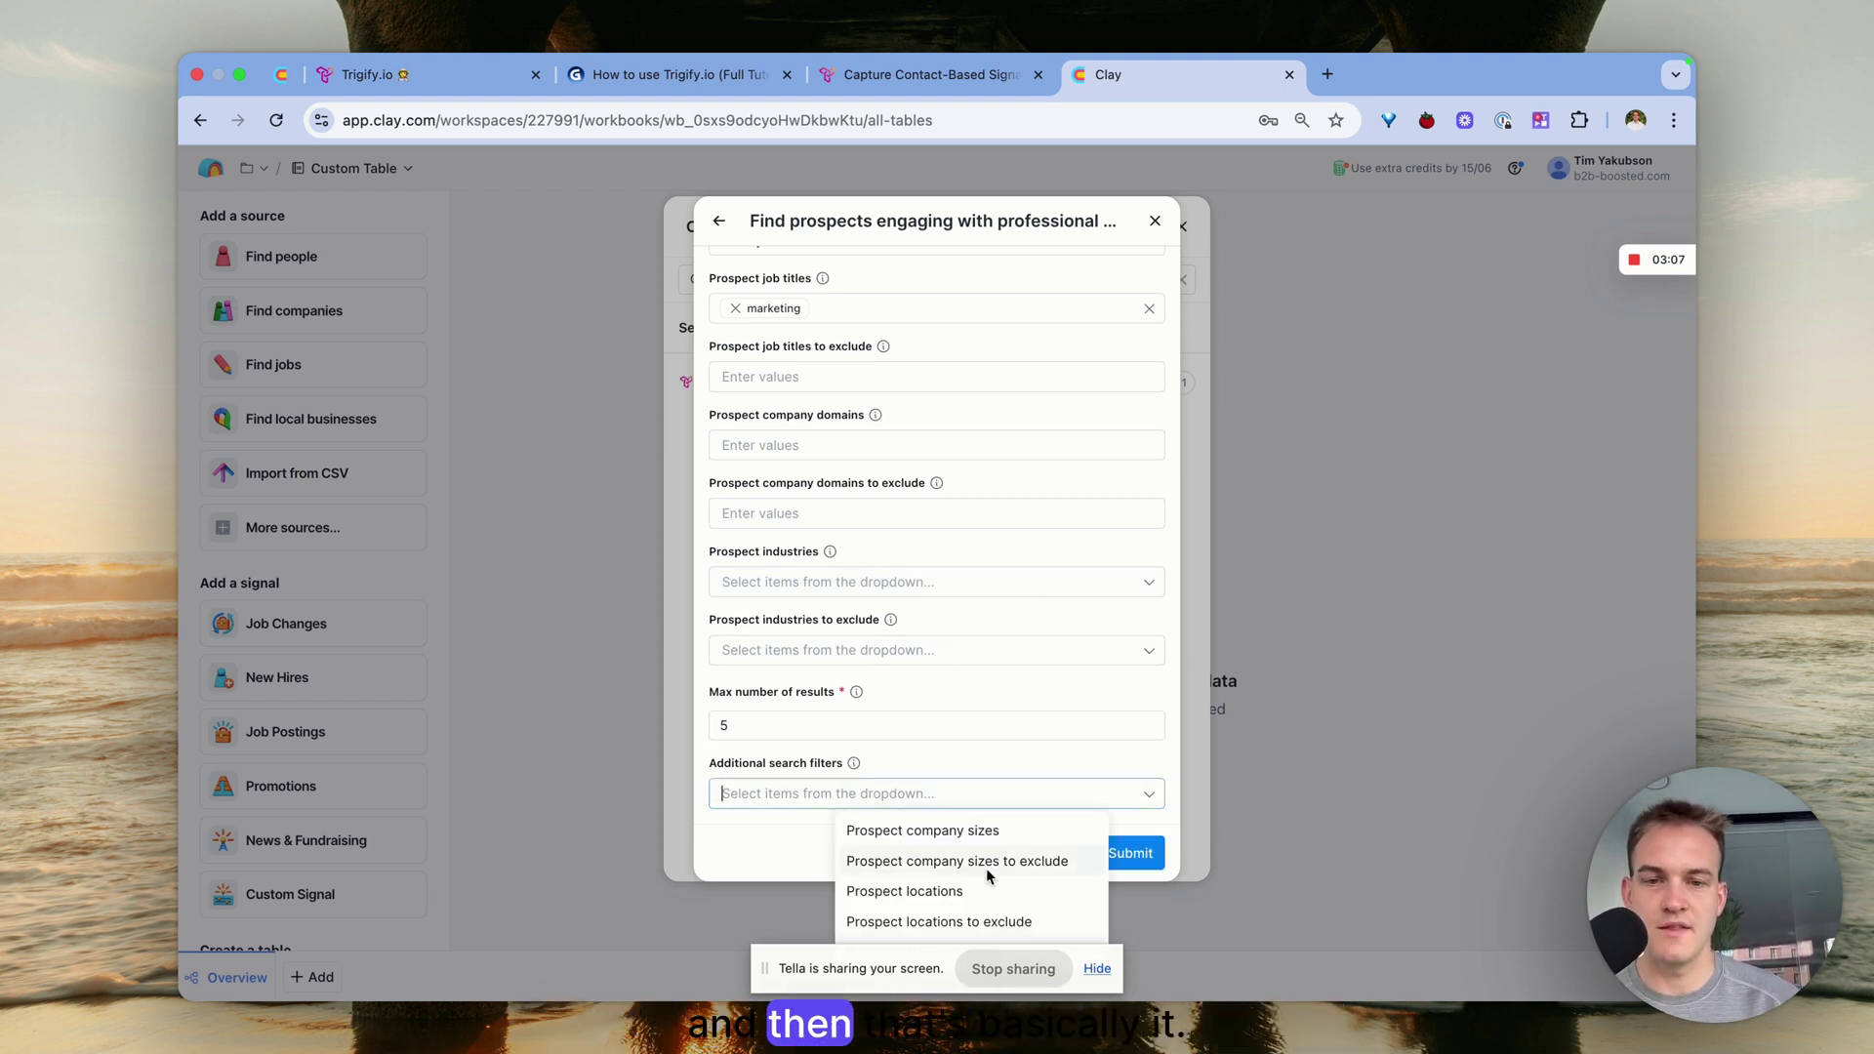
pyautogui.click(1048, 804)
pyautogui.click(1124, 853)
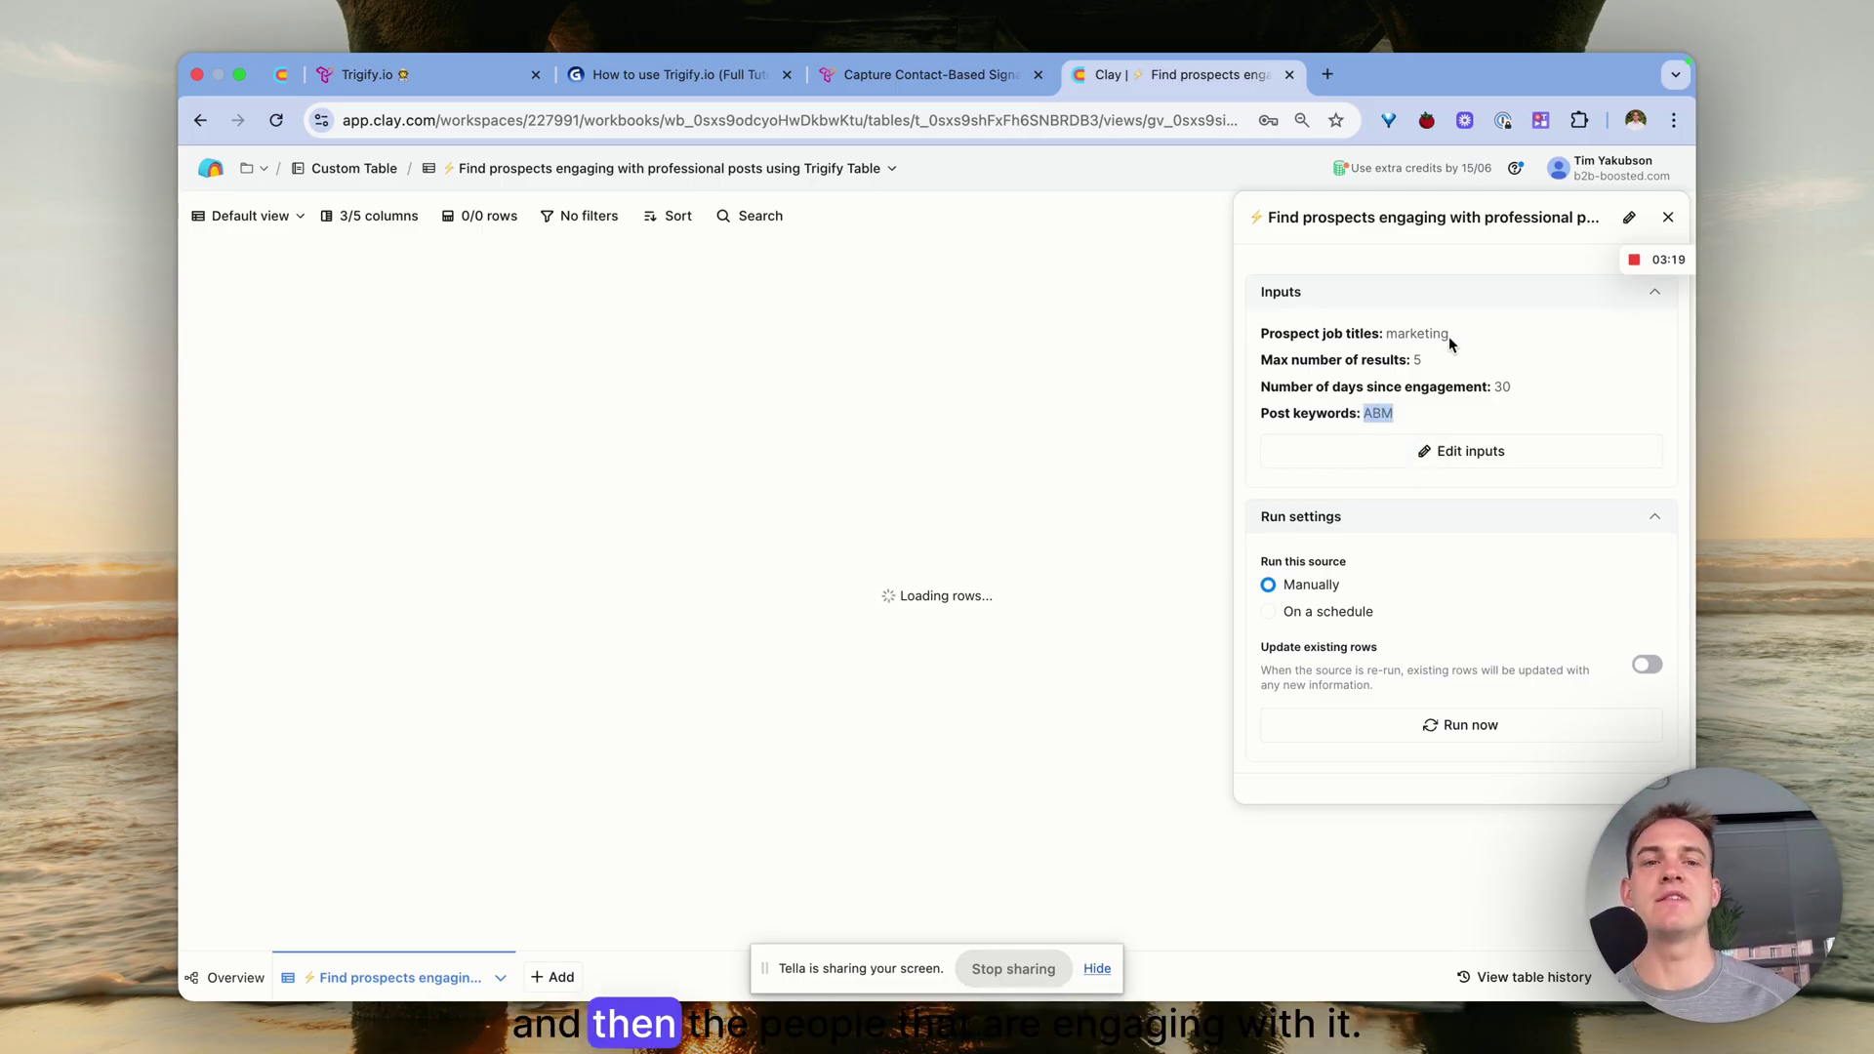
# Once five prospects load, close the source panel and open the third prospect's LinkedIn profile
pyautogui.moveTo(1449, 335); pyautogui.dragTo(1369, 340)
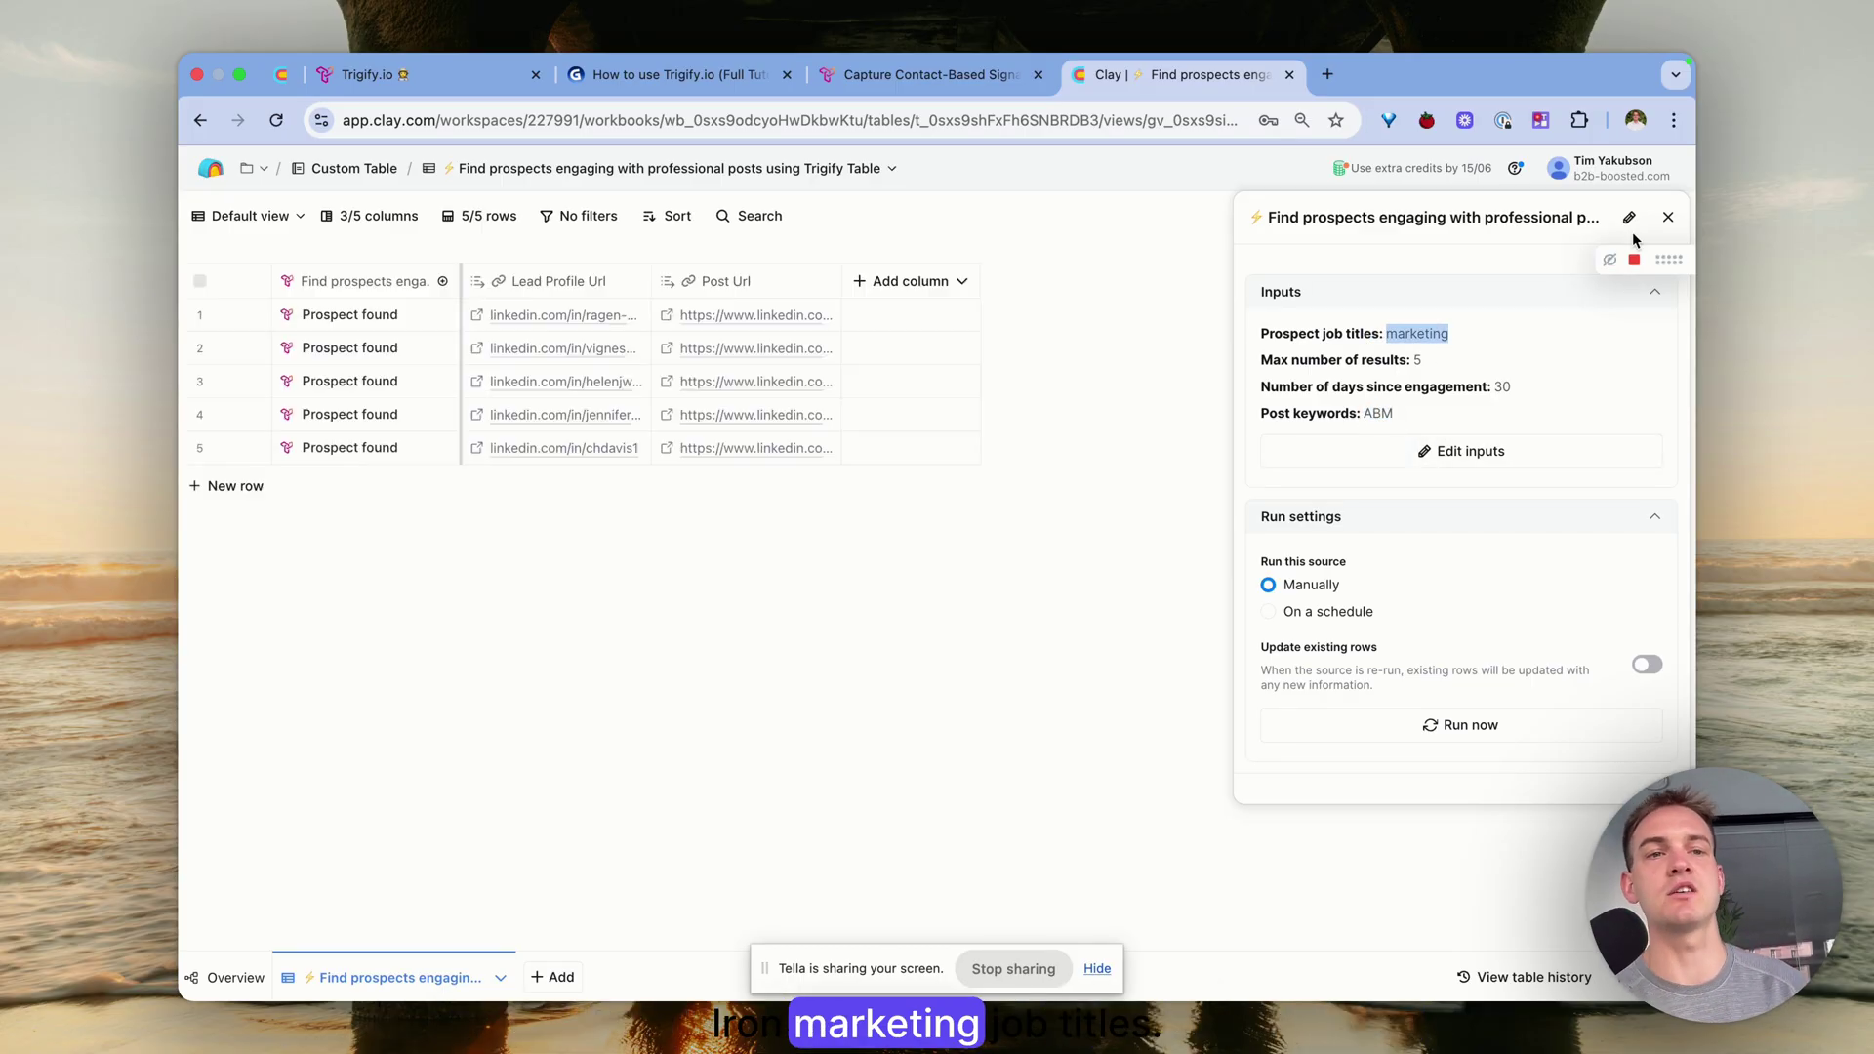
pyautogui.click(1669, 216)
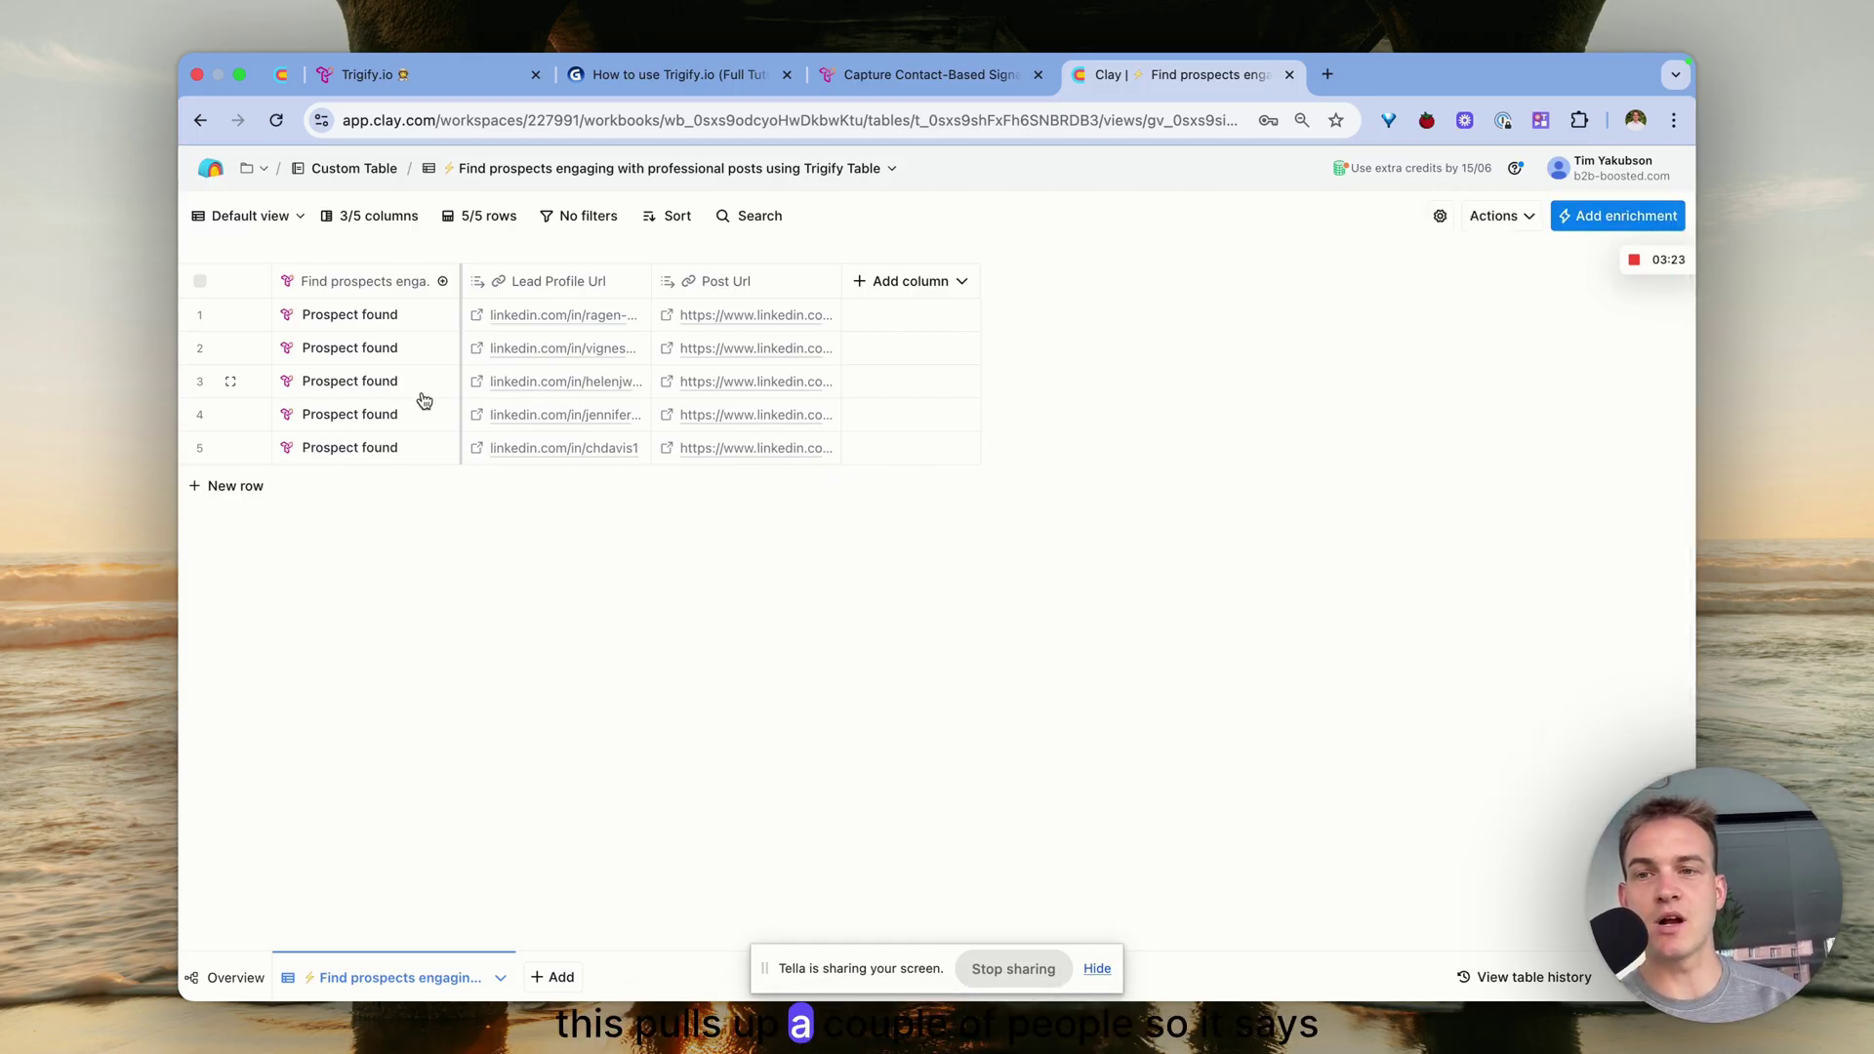
pyautogui.click(384, 383)
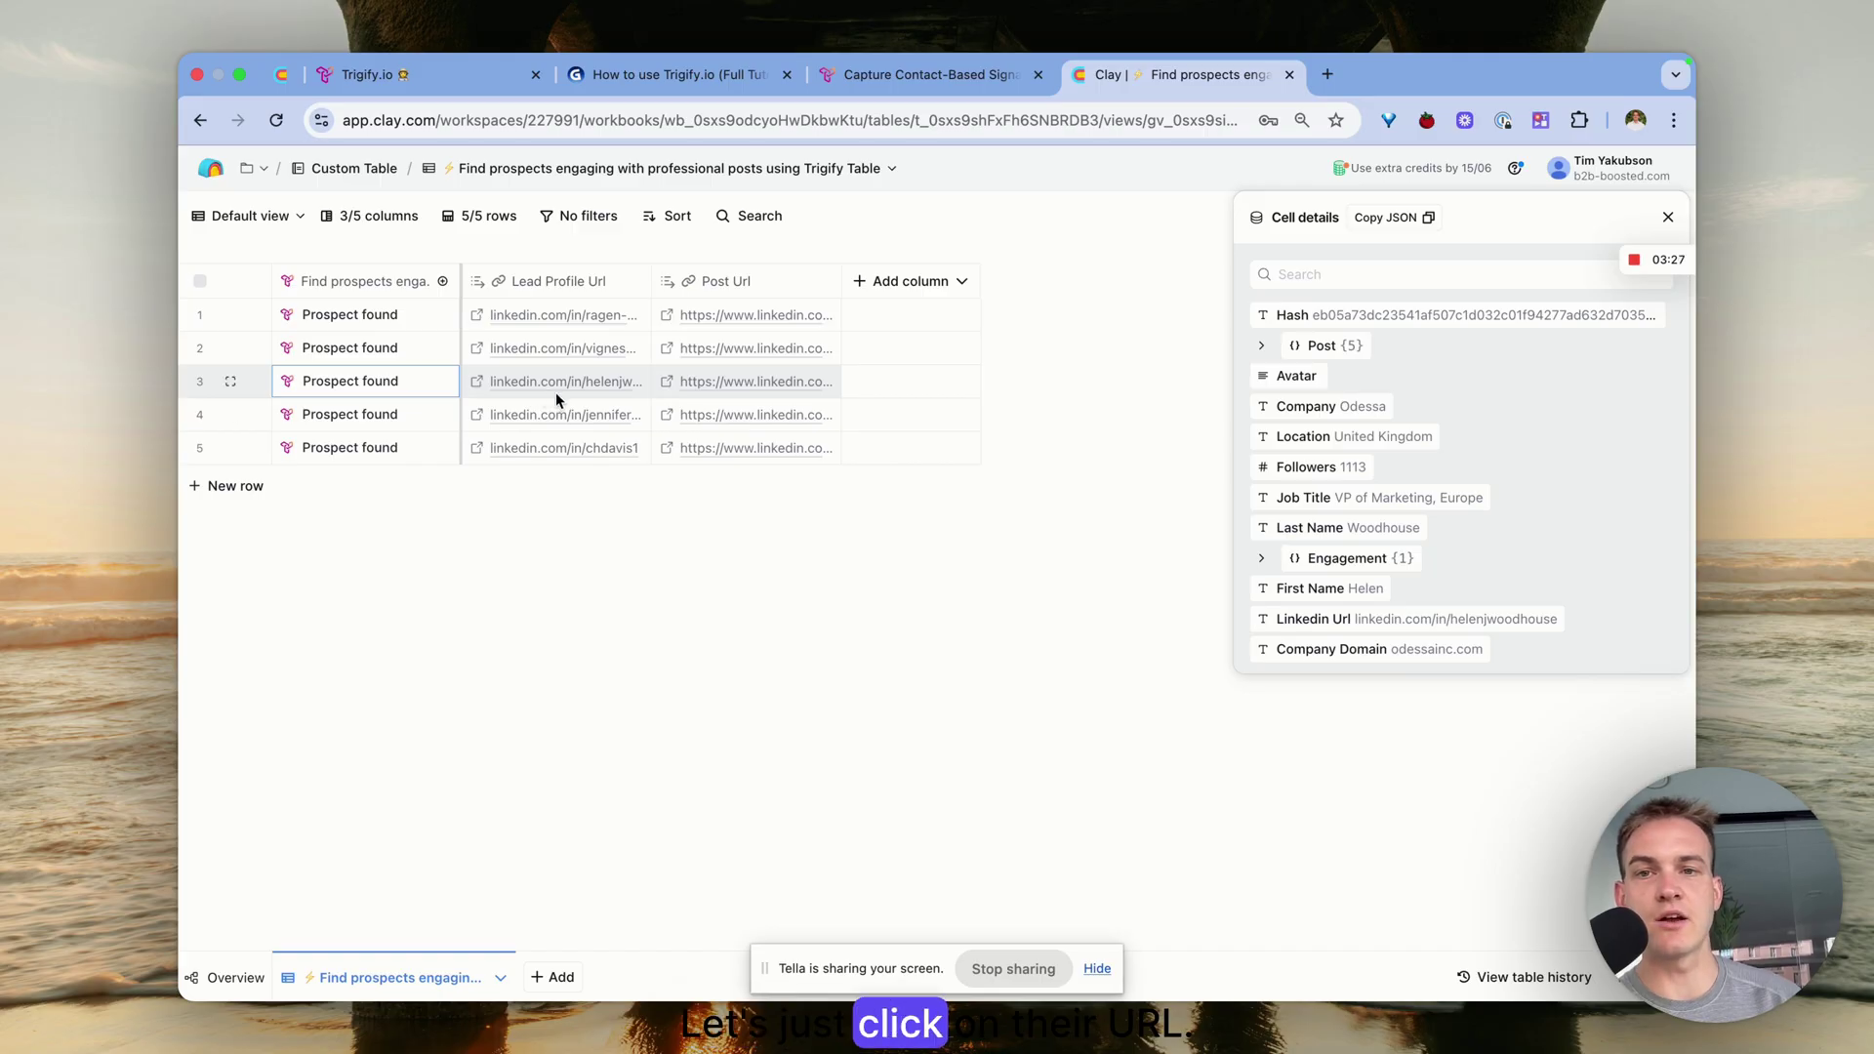
pyautogui.click(476, 384)
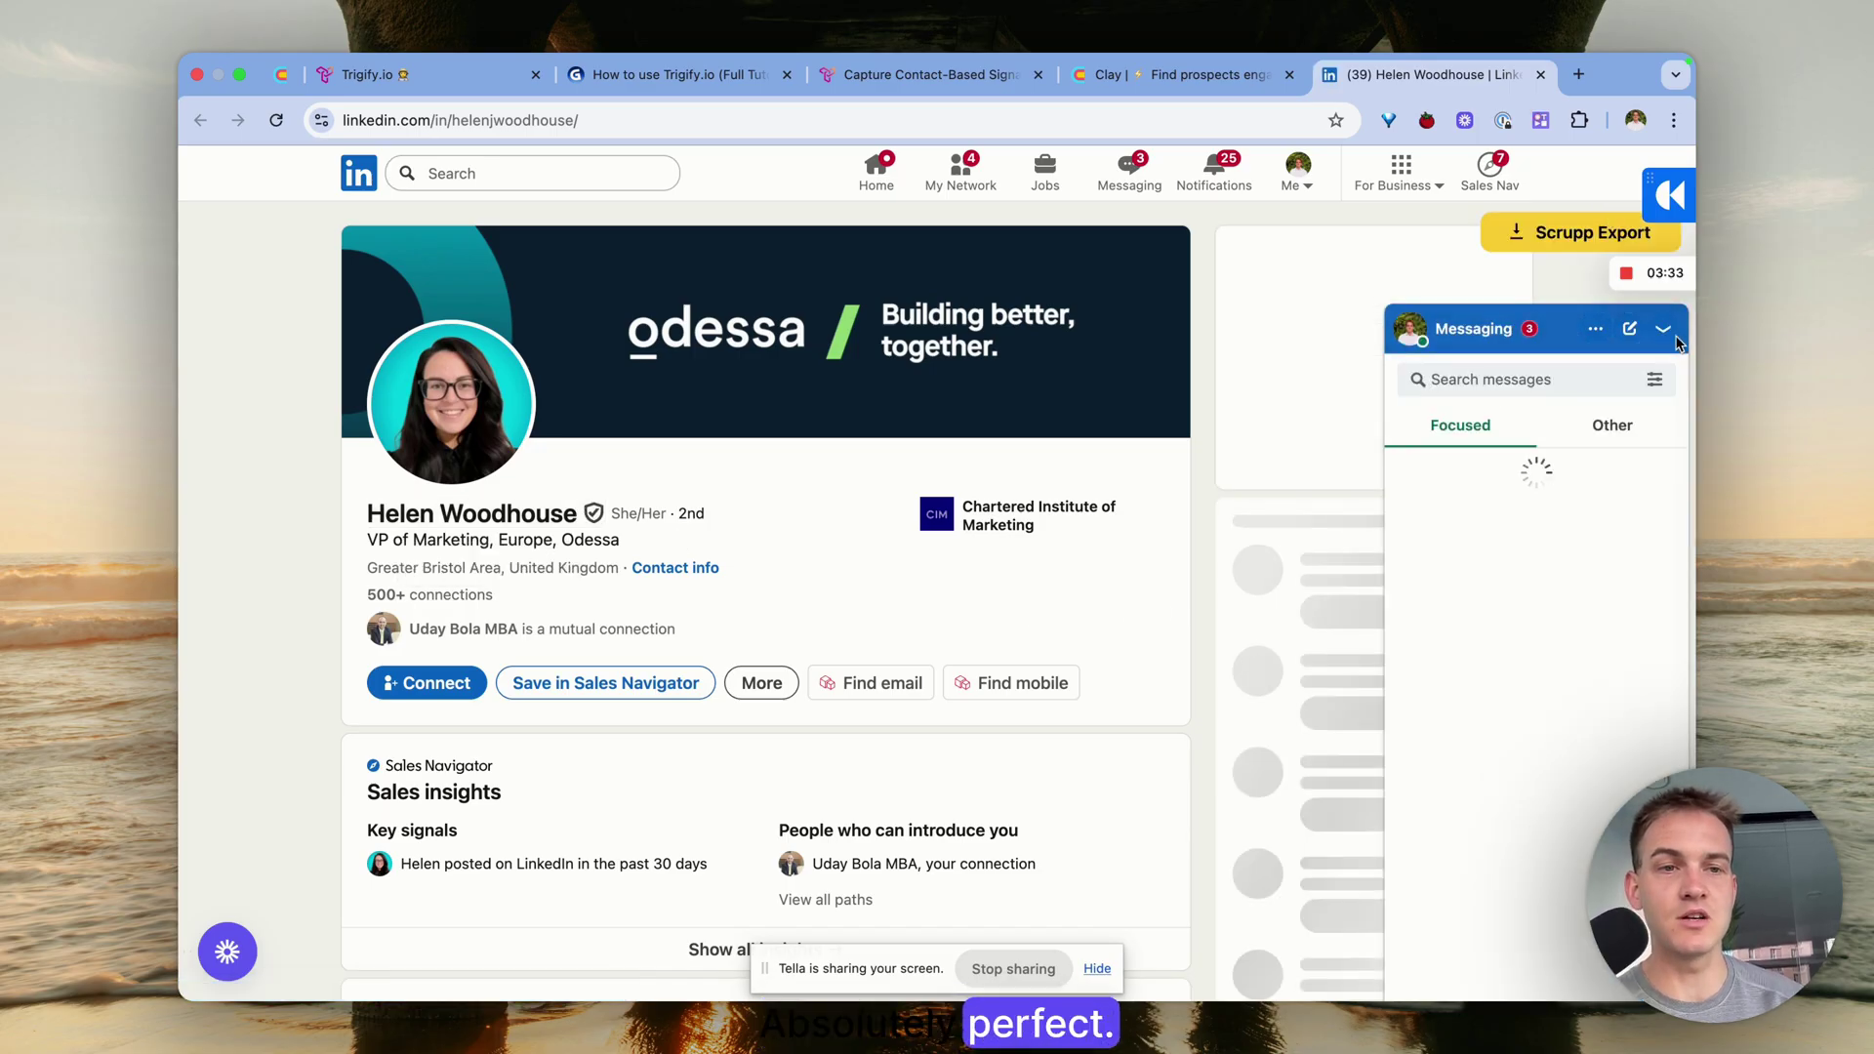
# Collapse LinkedIn messaging, return to the Clay table and close the prospect details panel
pyautogui.click(1666, 337)
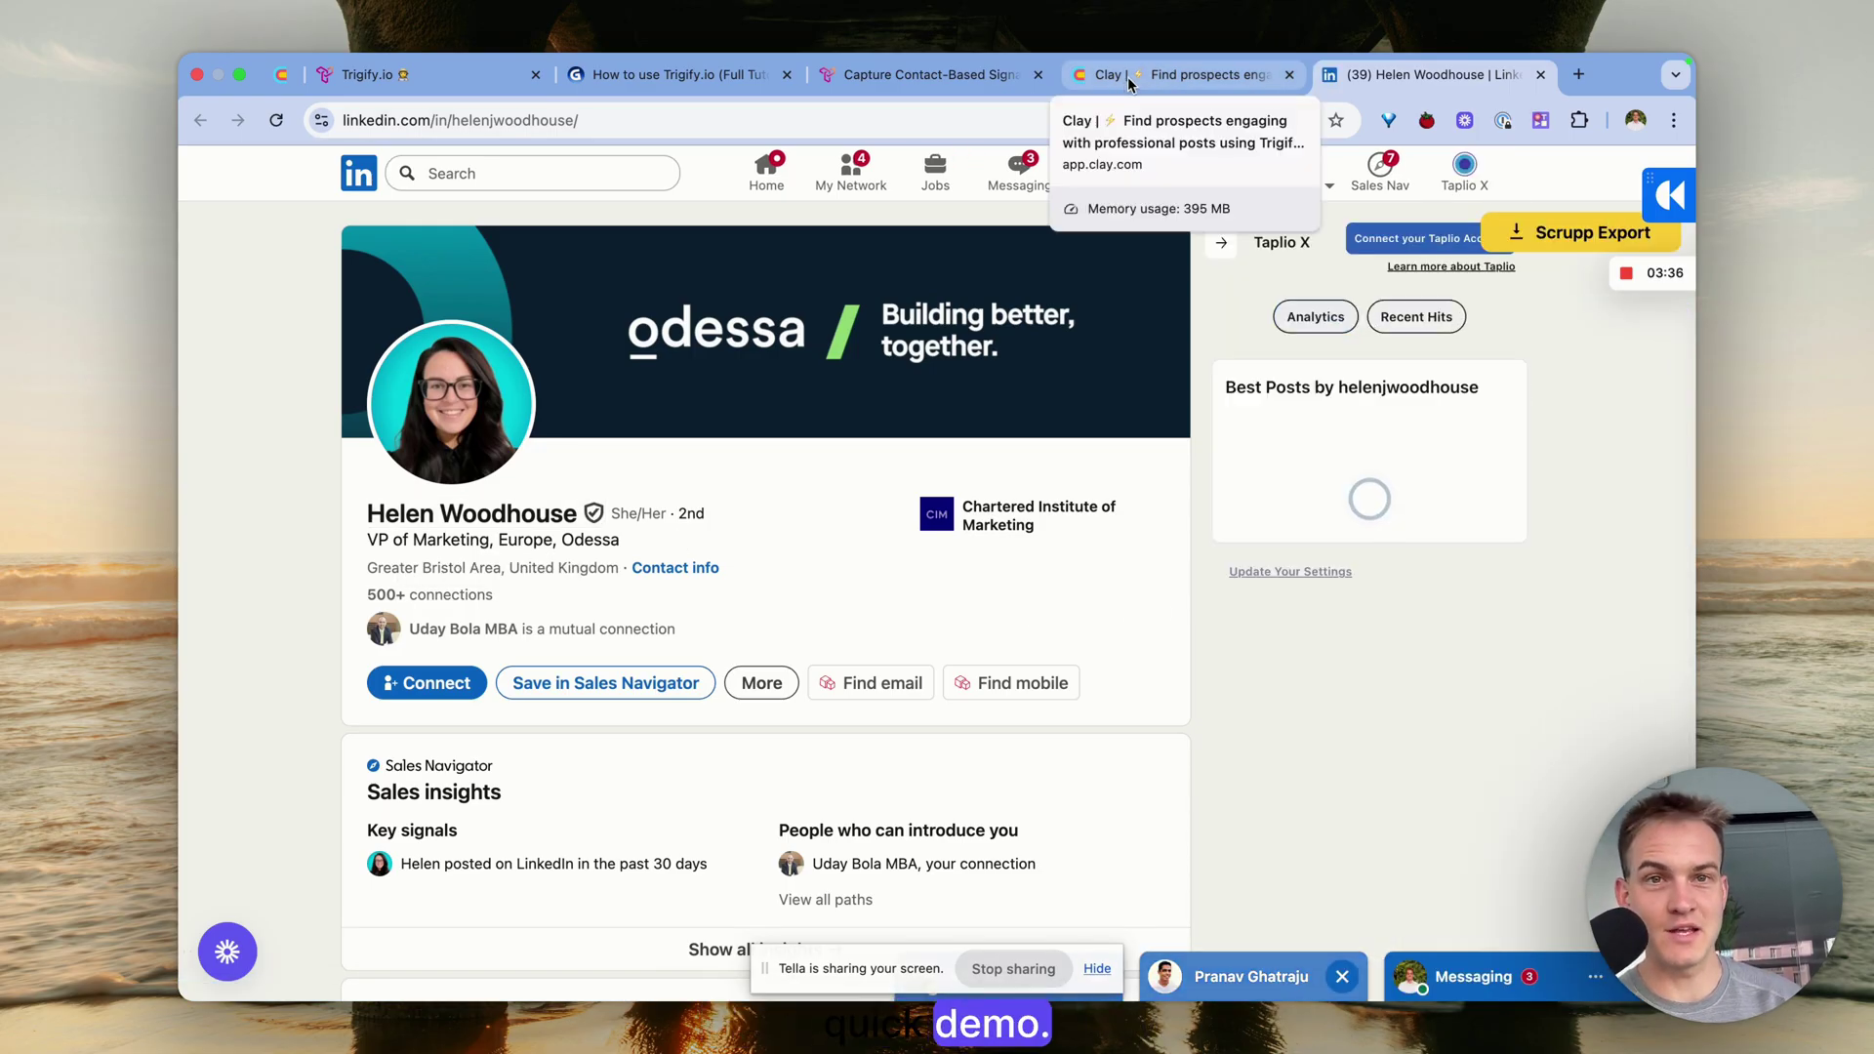
pyautogui.click(1127, 76)
pyautogui.click(1666, 218)
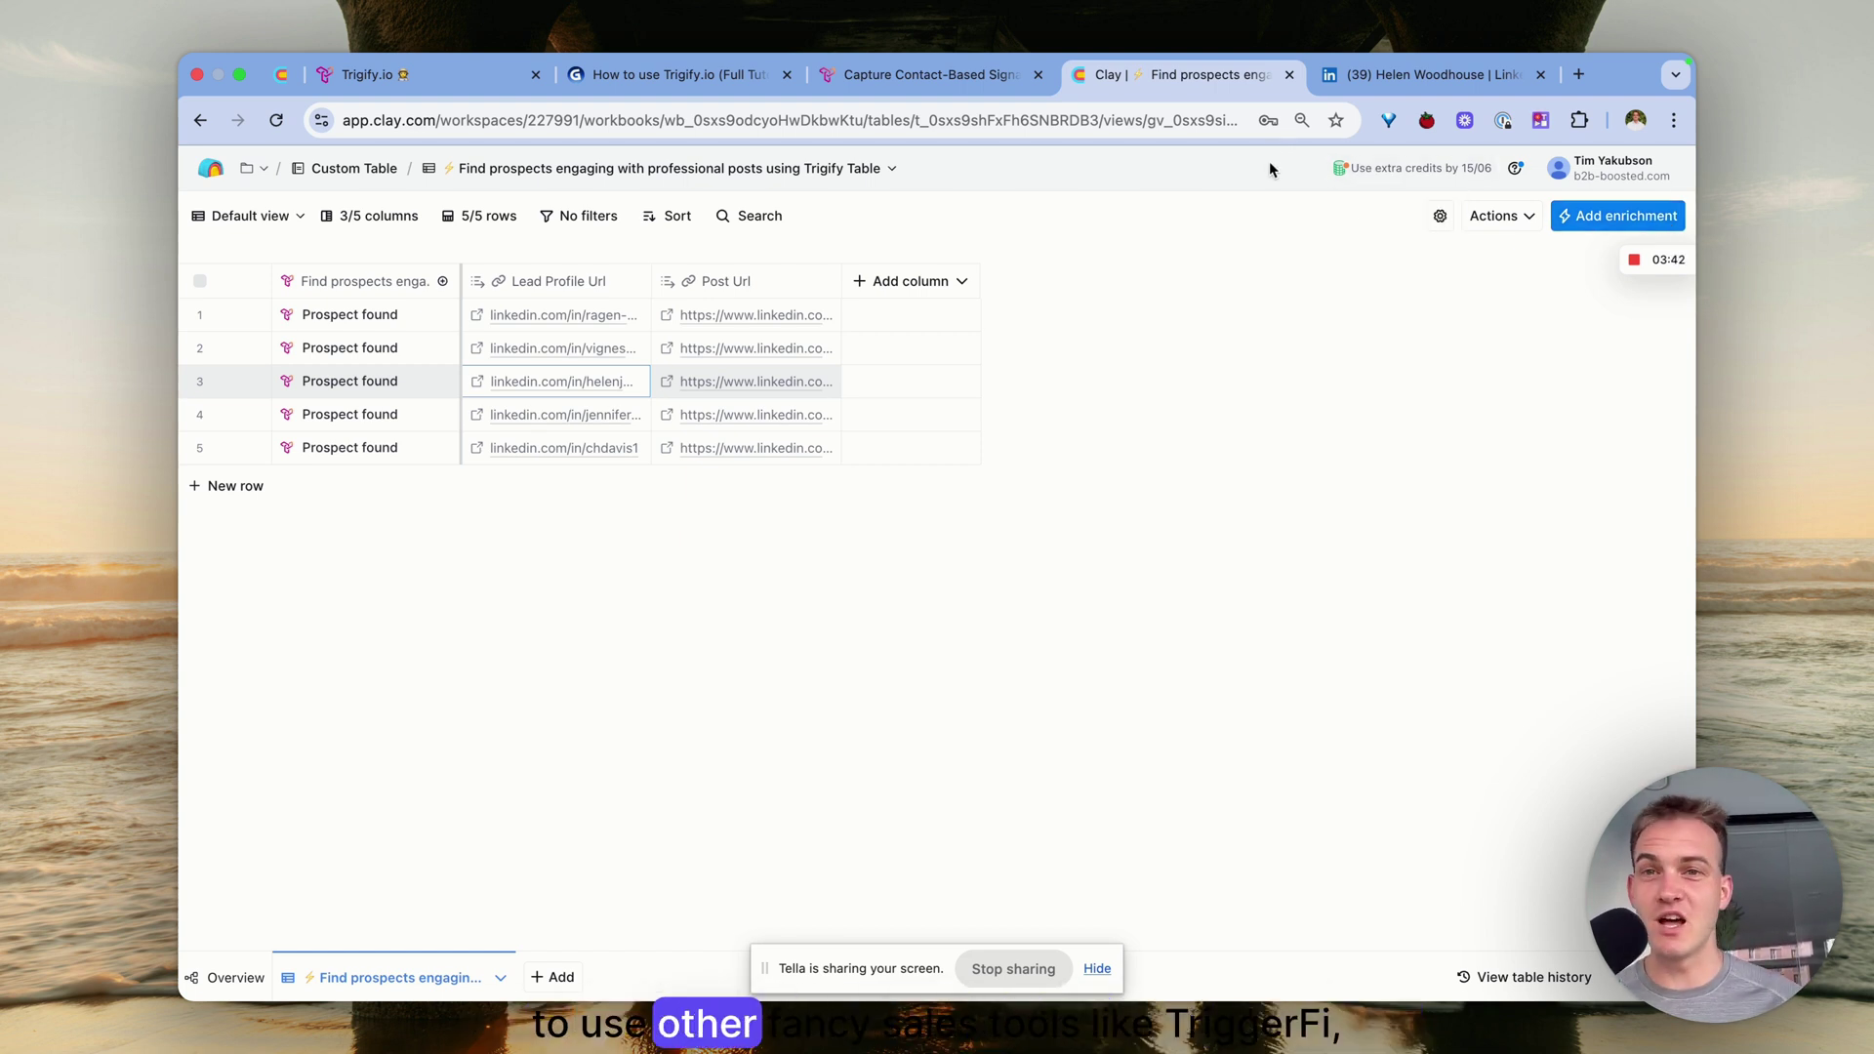
pyautogui.click(673, 74)
# Advance the Gamma deck to the closing 'Want 20% off?' slide
pyautogui.press('Right')
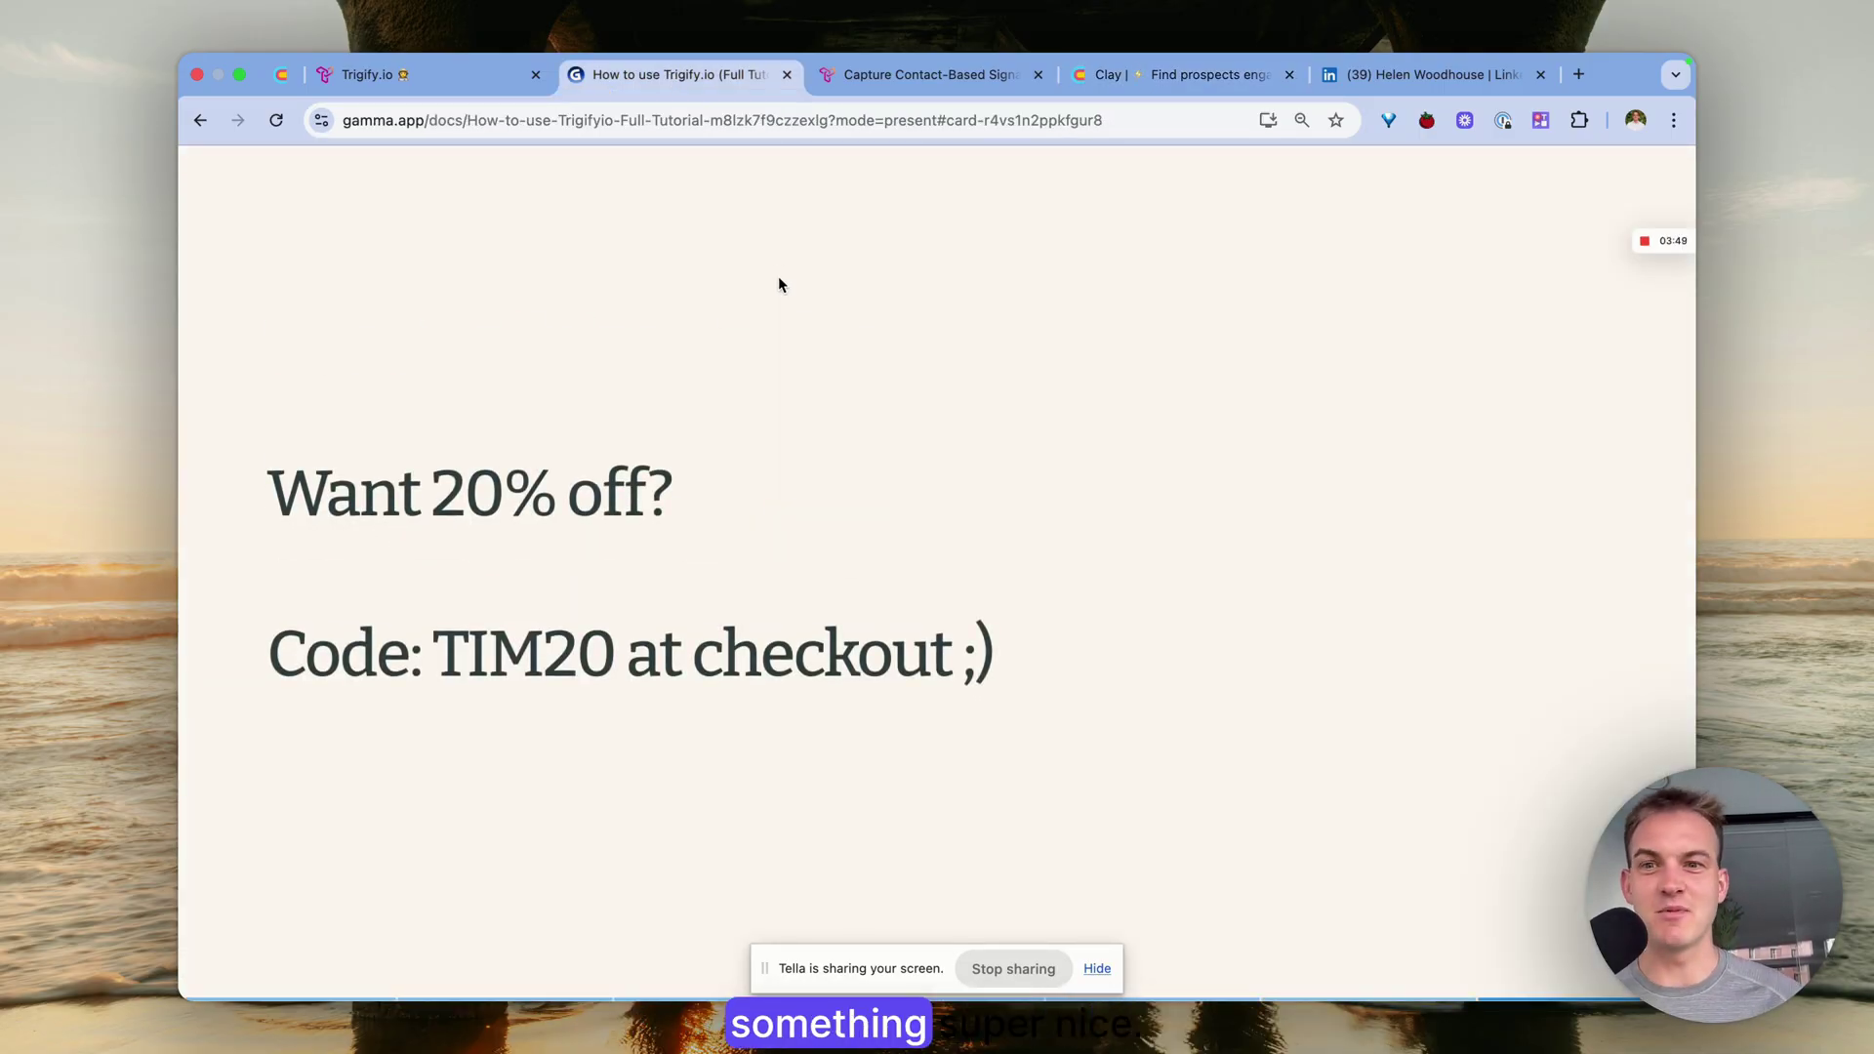